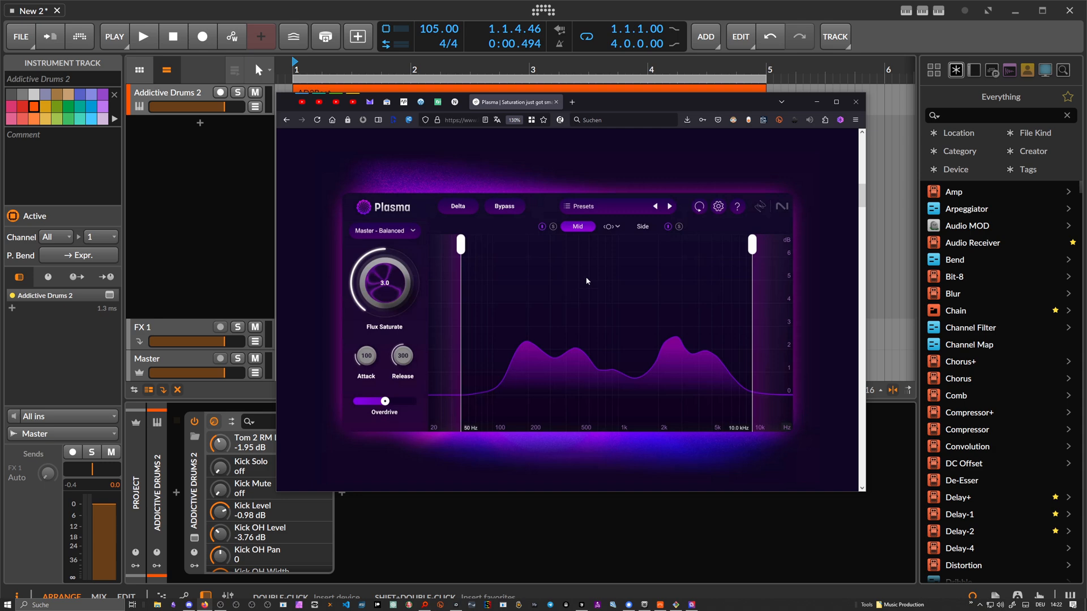
Step: Switch from the browser to Bitwig Studio and insert a Loud Split device after Addictive Drums 2
drag(602, 103, 646, 109)
click(419, 18)
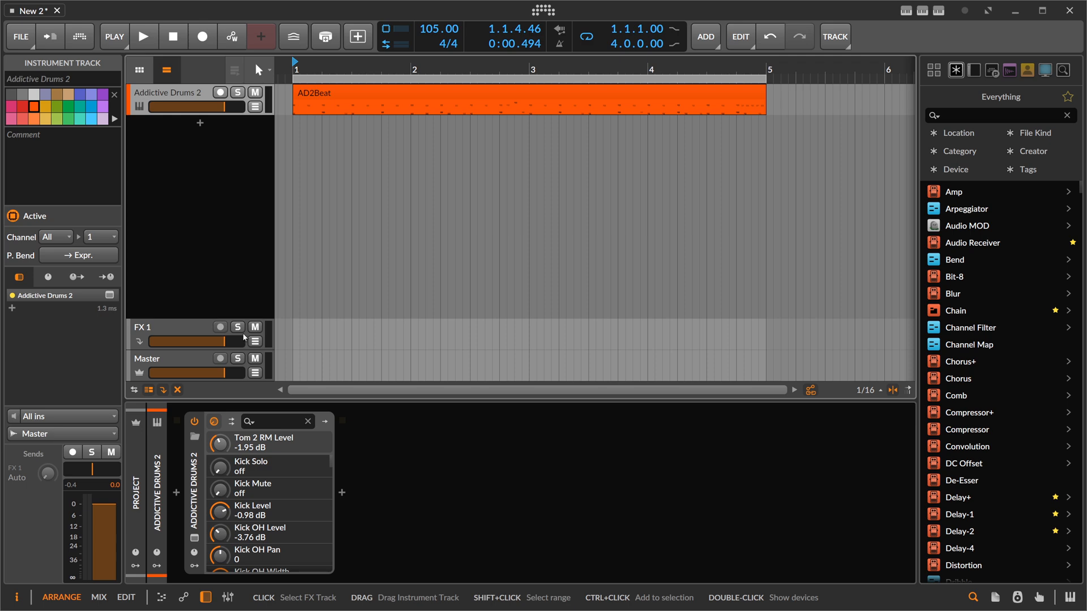
click(342, 492)
text(loud)
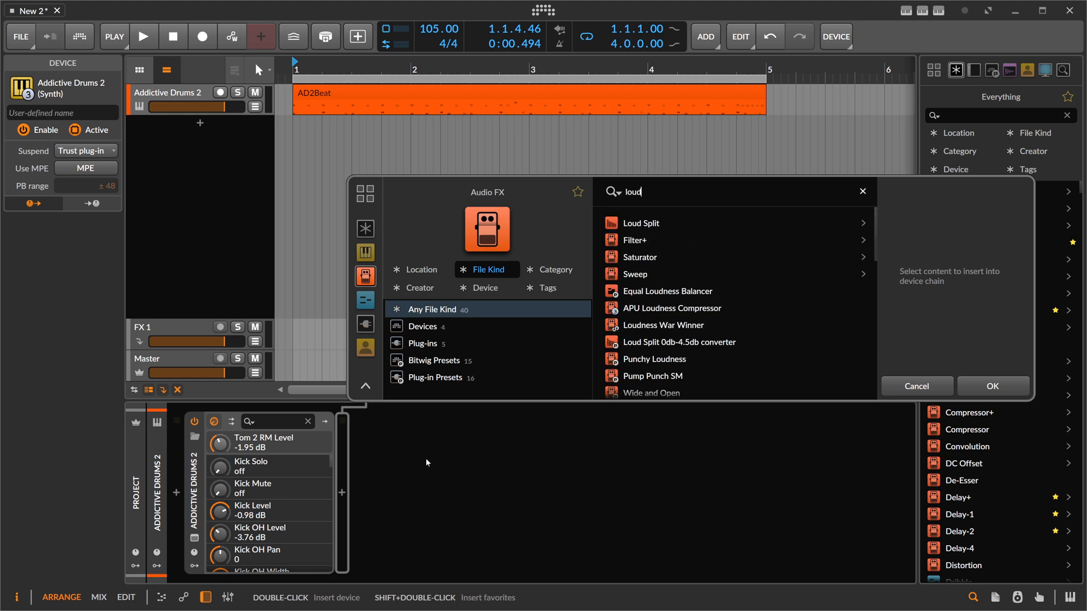
key(Return)
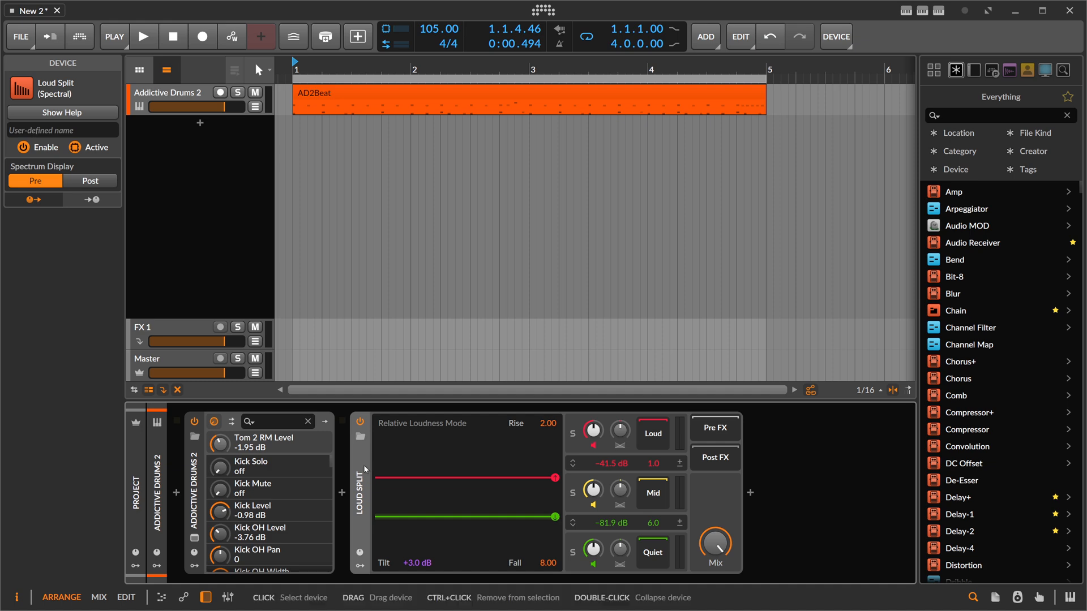
Step: Play the AD2Beat clip to see how Loud Split displays the drum signal
click(144, 39)
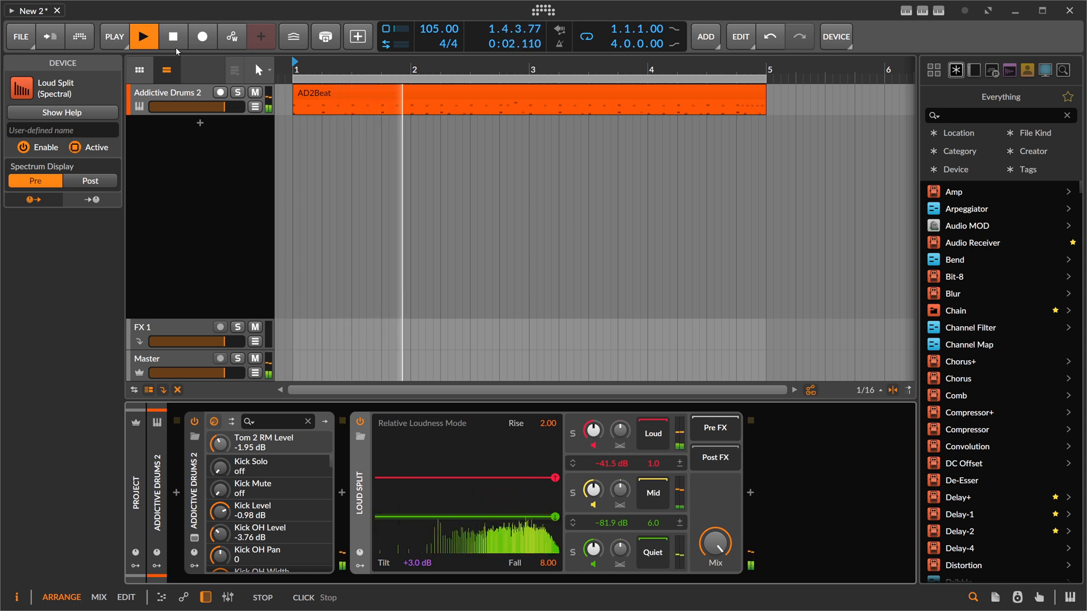
key(space)
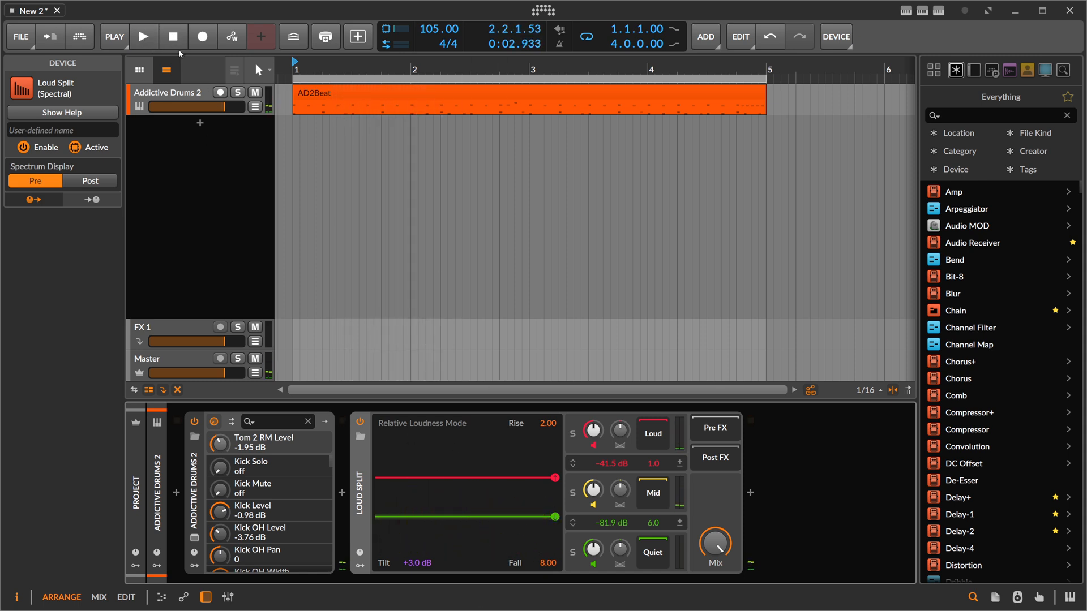
click(149, 38)
click(150, 37)
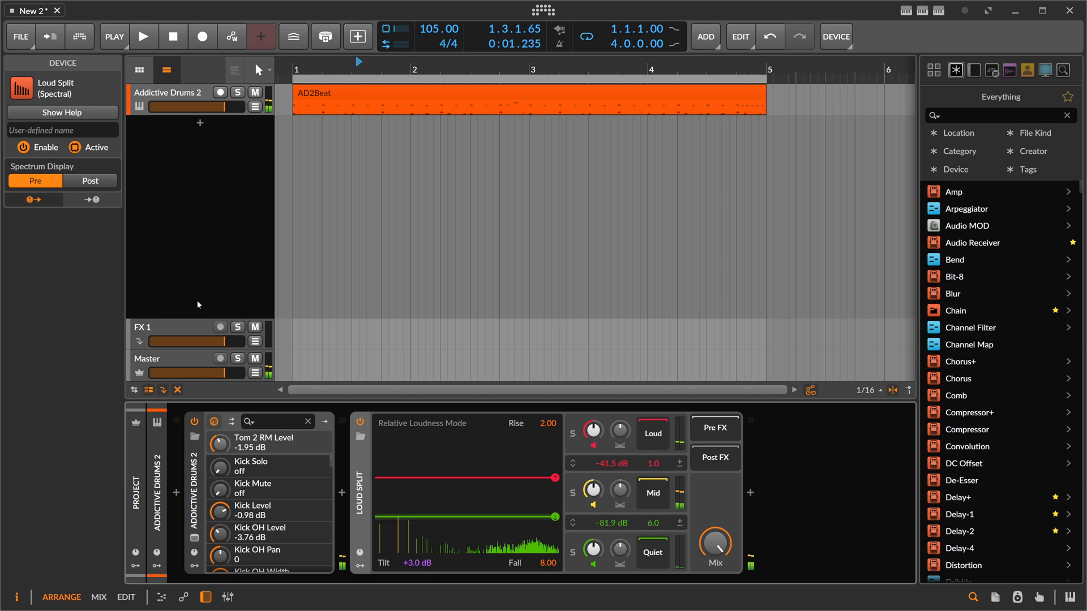
Step: Insert a Peak Limiter on the Master track
click(184, 371)
click(155, 494)
text(peak)
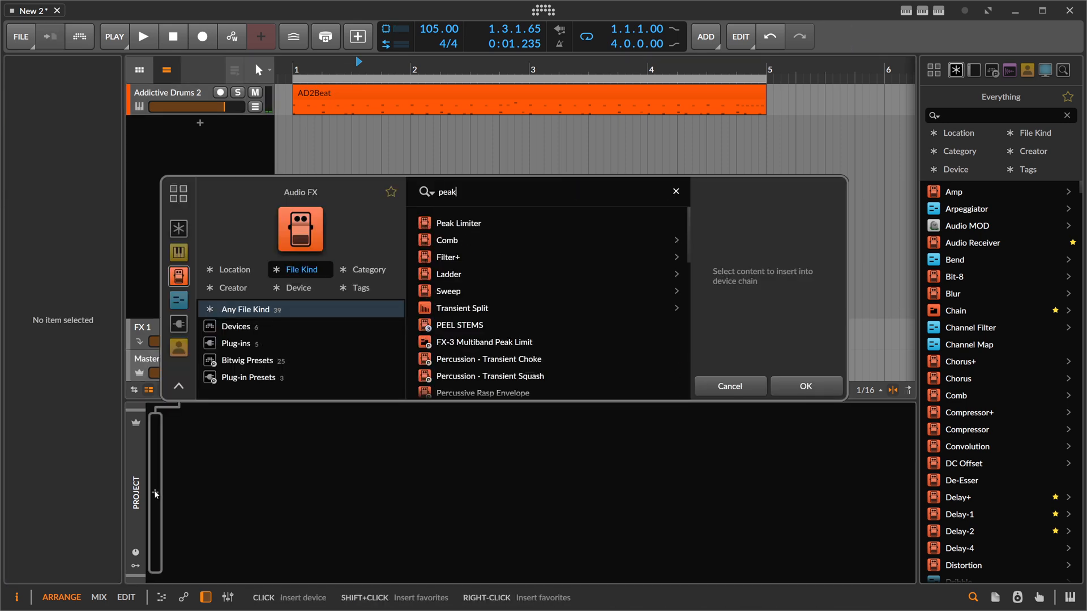
key(Return)
triple_click(215, 544)
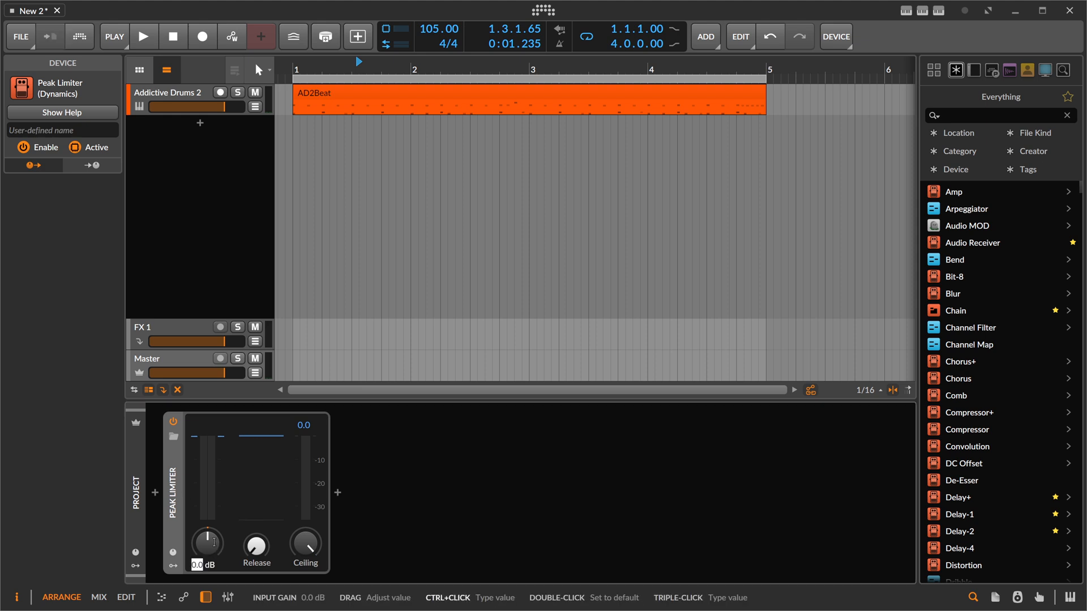
key(Escape)
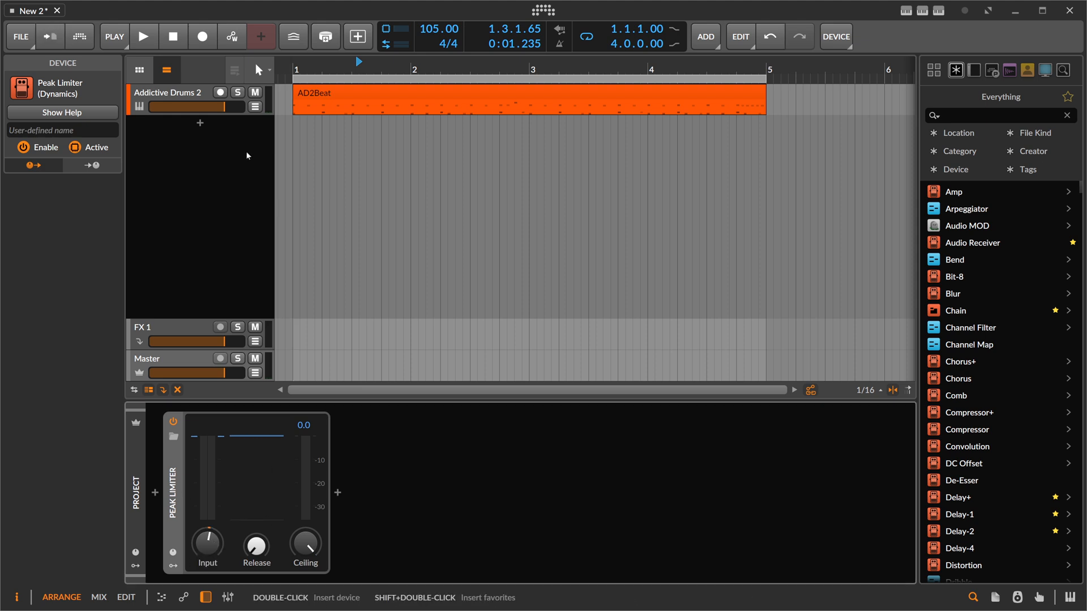
Step: Return to the Addictive Drums 2 track and audition the beat through Loud Split, checking its spectrum
click(205, 95)
key(space)
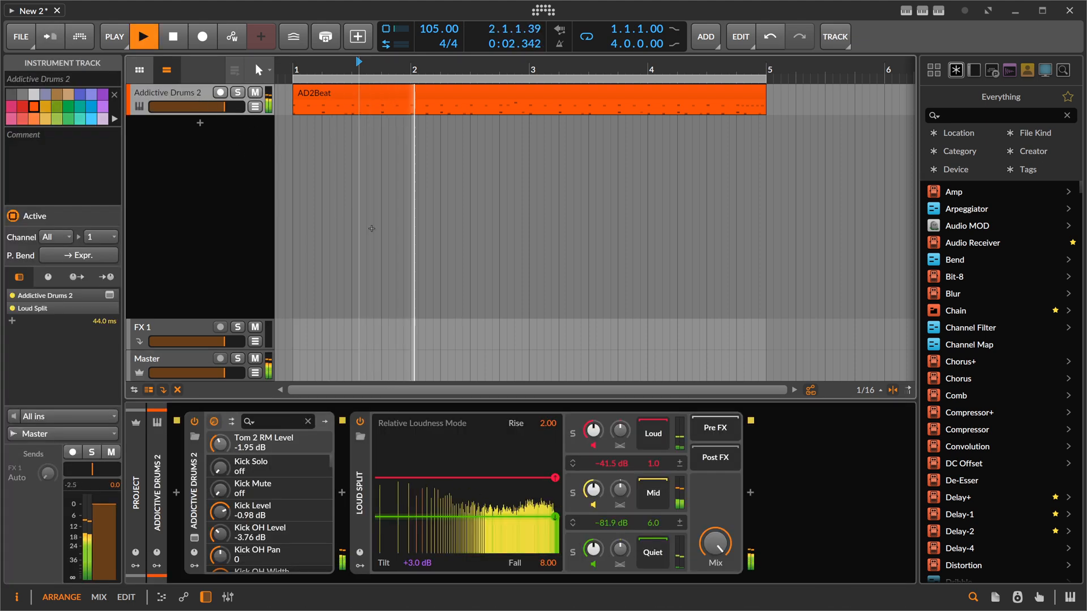
key(space)
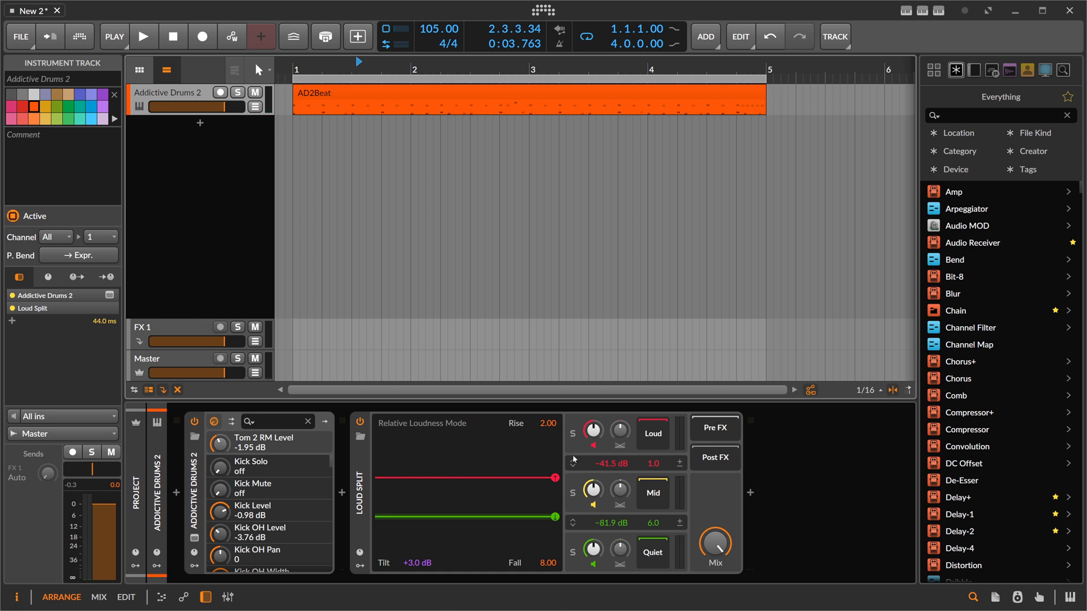
Step: Mute Loud Split's Mid and Quiet bands and set its upper threshold to about -40.6 dB during playback
click(593, 505)
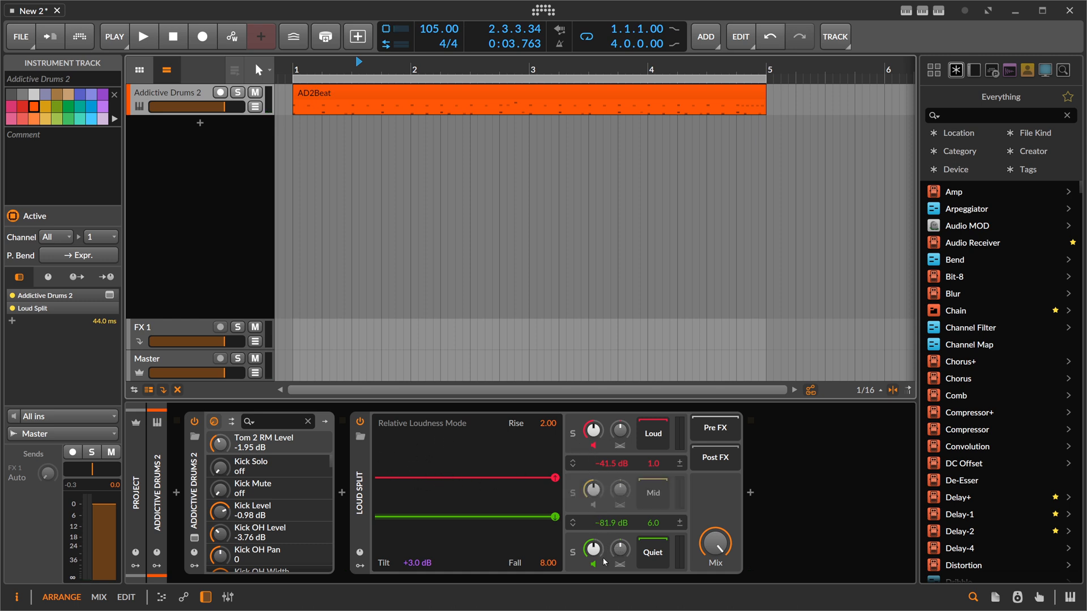
click(593, 563)
key(space)
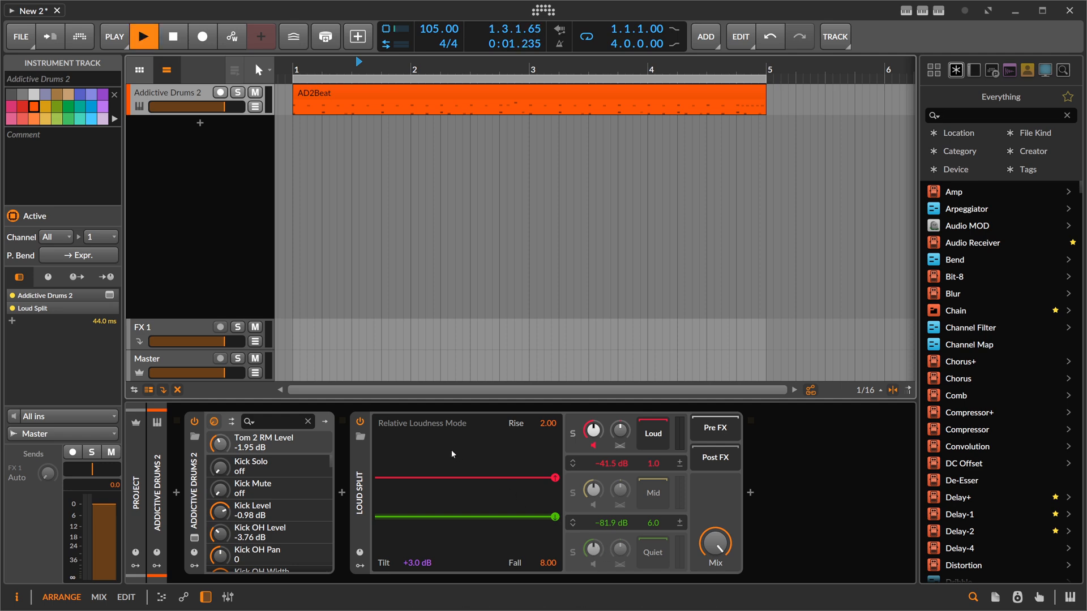
drag(457, 477, 418, 478)
key(space)
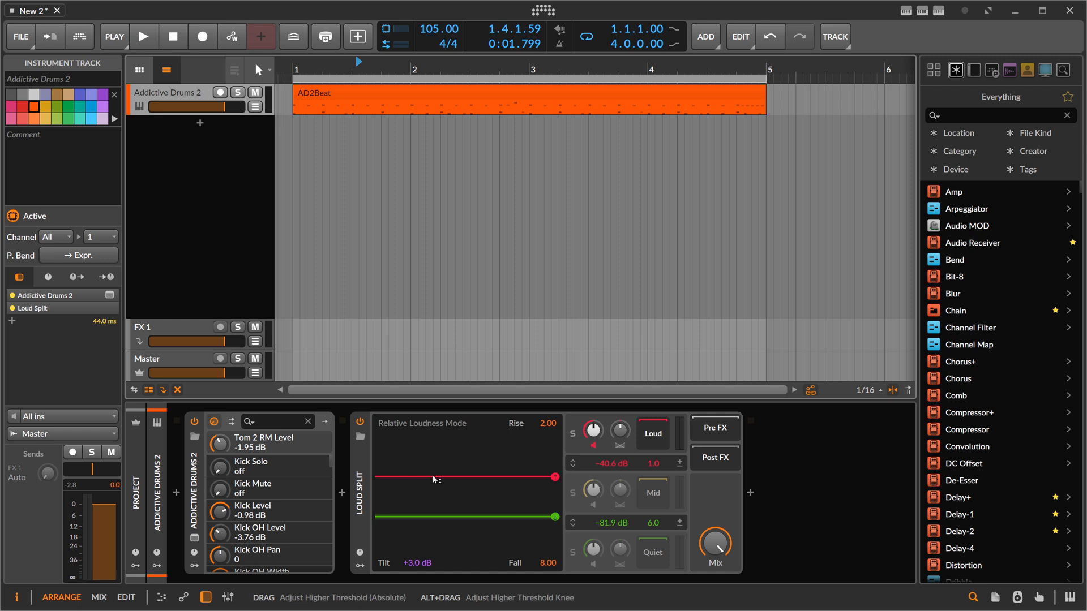
Step: Insert a Chain device before Loud Split and move Loud Split inside it
click(343, 494)
text(chain)
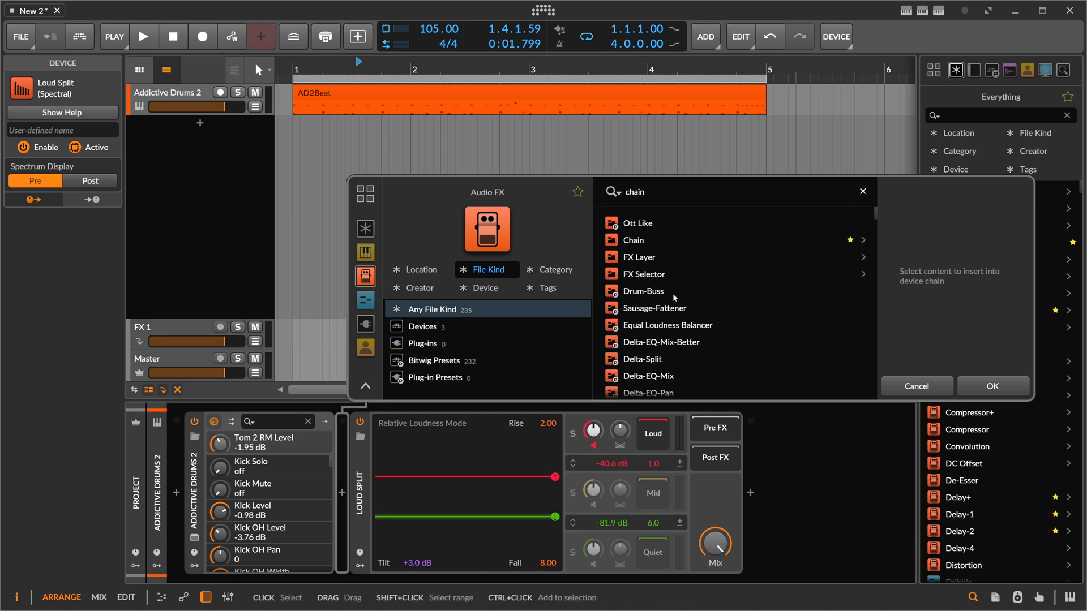
double_click(633, 240)
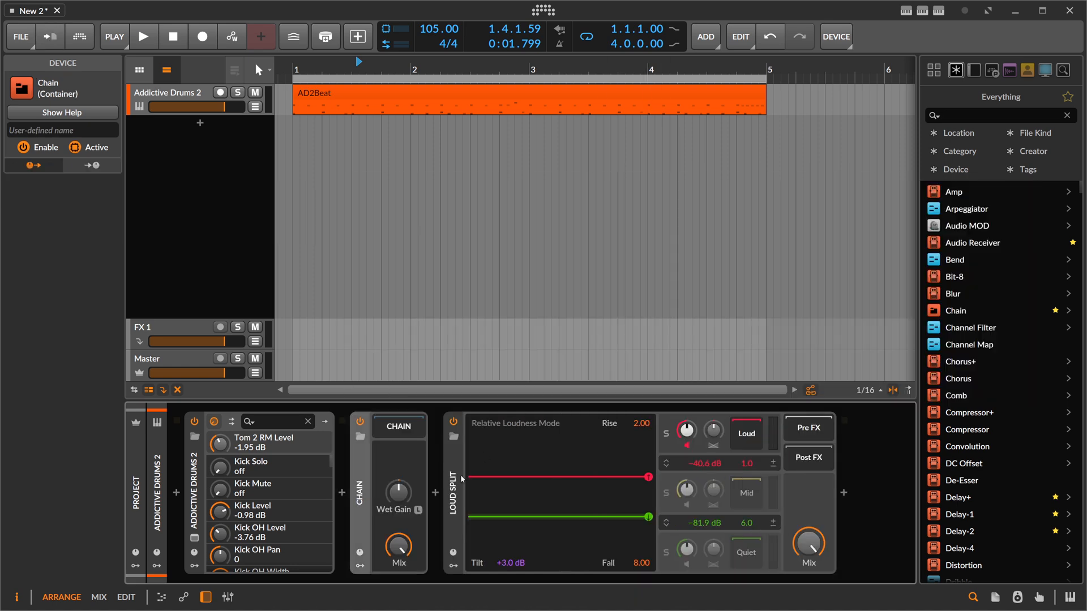
drag(456, 469, 408, 435)
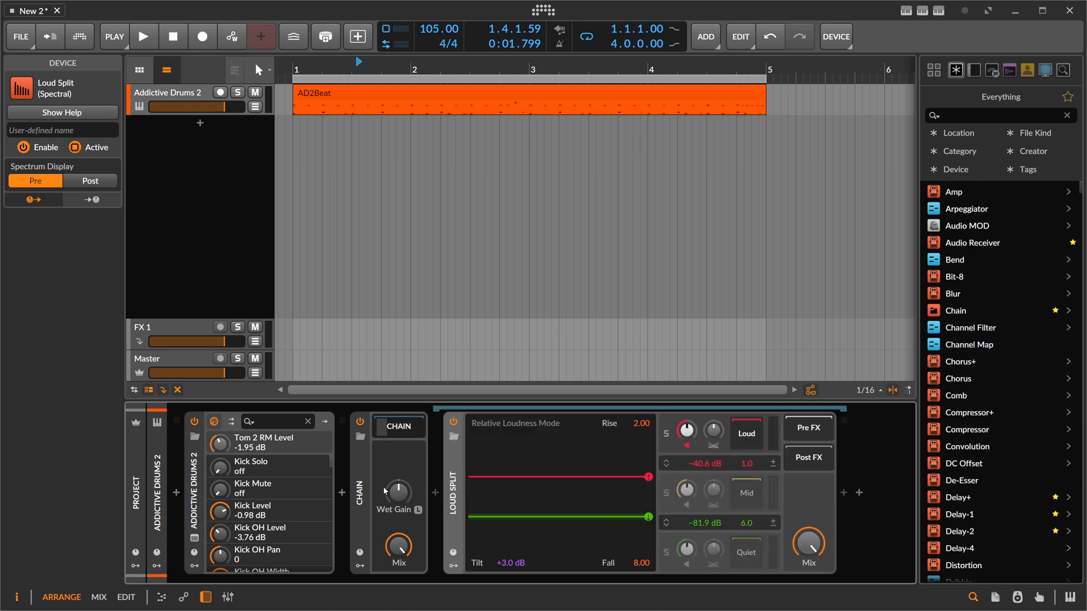
Step: Insert an EQ-5 before Loud Split inside the Chain
click(435, 494)
text(rq)
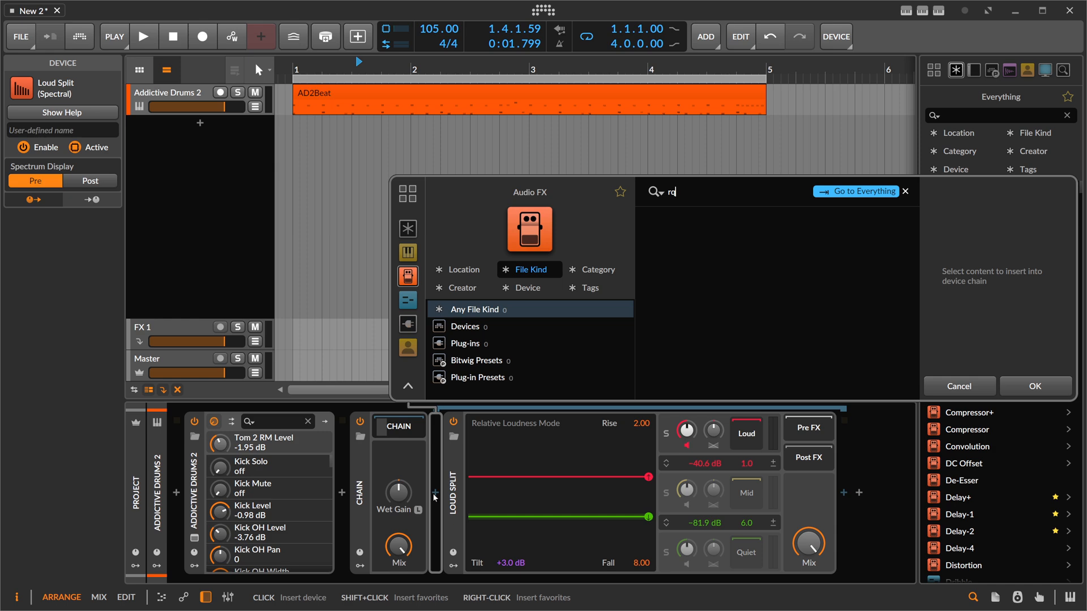
key(BackSpace)
key(BackSpace)
text(eq)
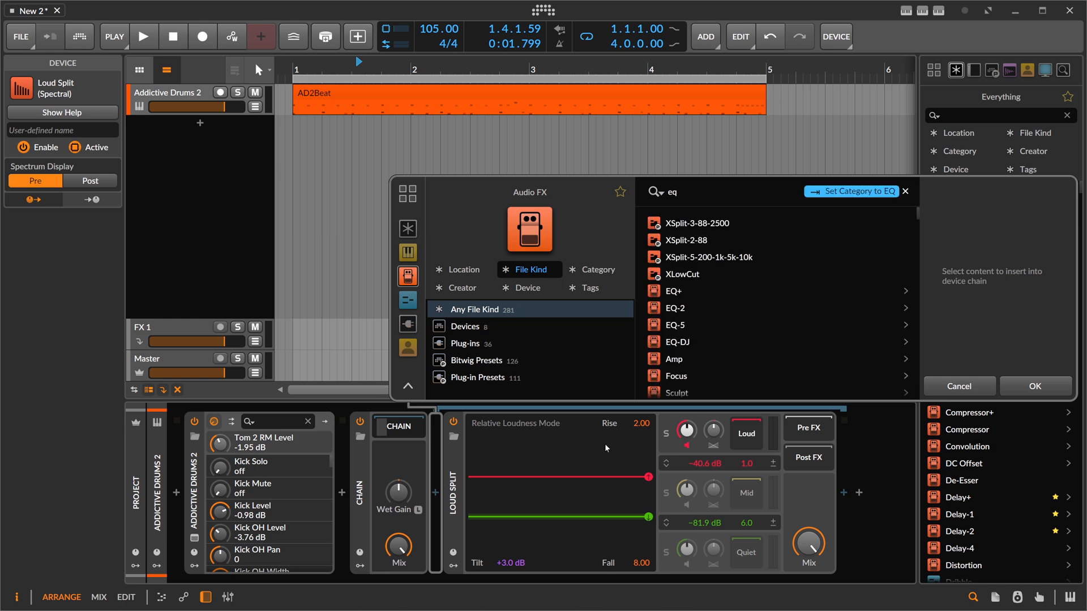
double_click(695, 325)
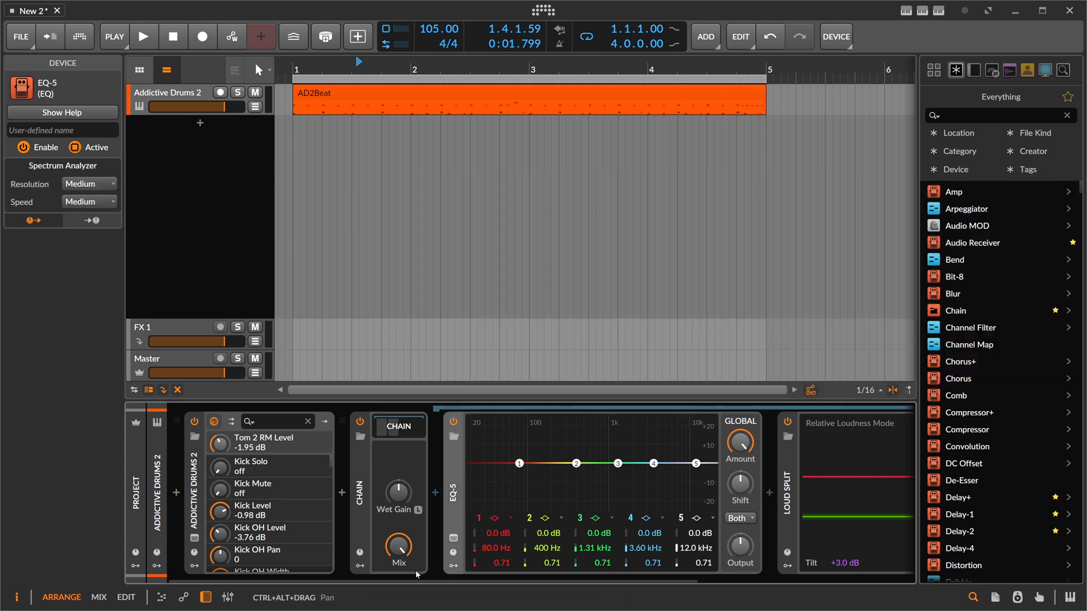
Step: Play the beat and raise Loud Split's upper threshold to about -30.6 dB
key(space)
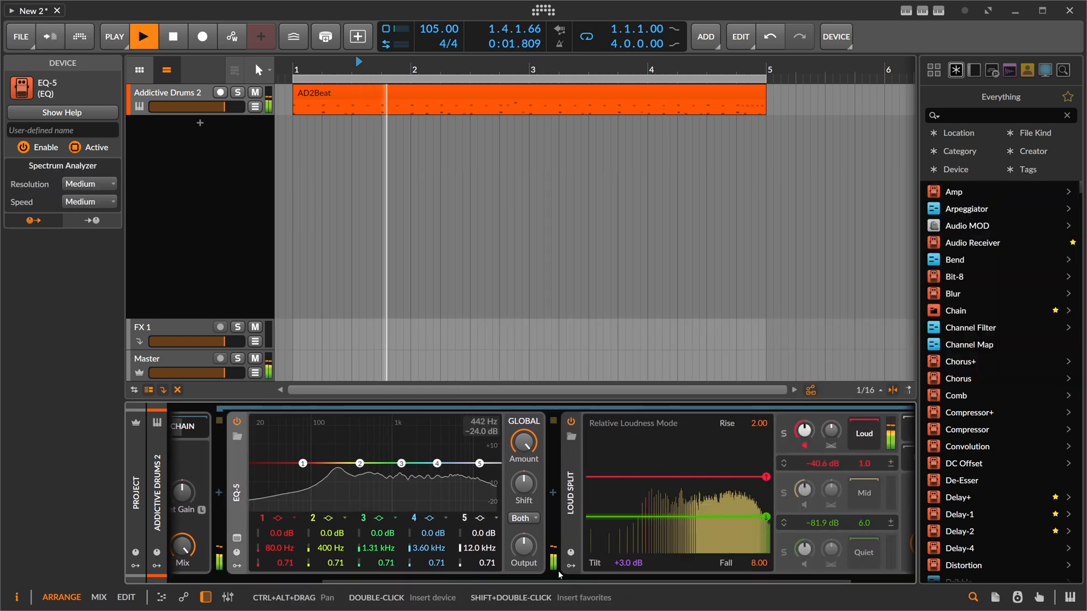
drag(707, 477, 708, 467)
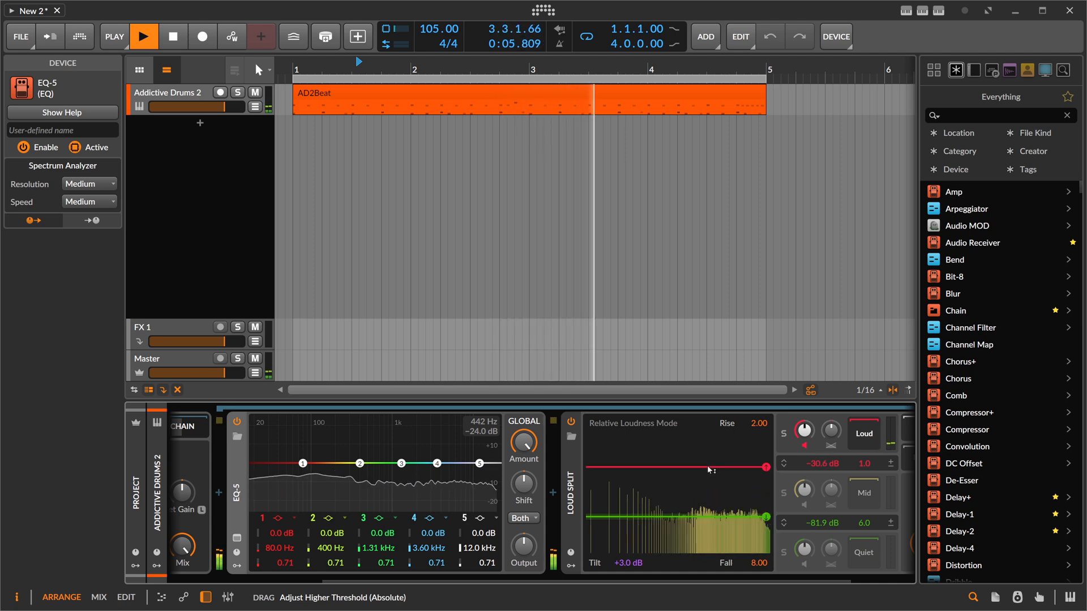
Step: Boost EQ-5 band 1 to +19.2 dB at 105 Hz with Q 0.56, and band 4 to +22.1 dB at 3.82 kHz with Q 0.40
drag(303, 463, 313, 425)
scroll(313, 429, down, 2)
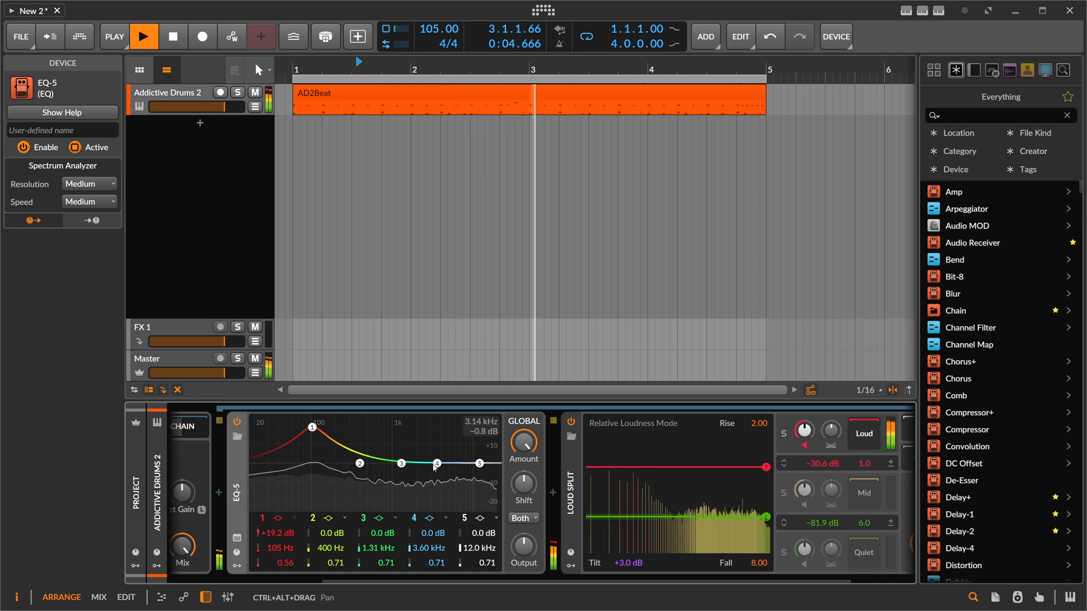
drag(438, 463, 439, 422)
scroll(439, 423, down, 3)
scroll(456, 424, down, 1)
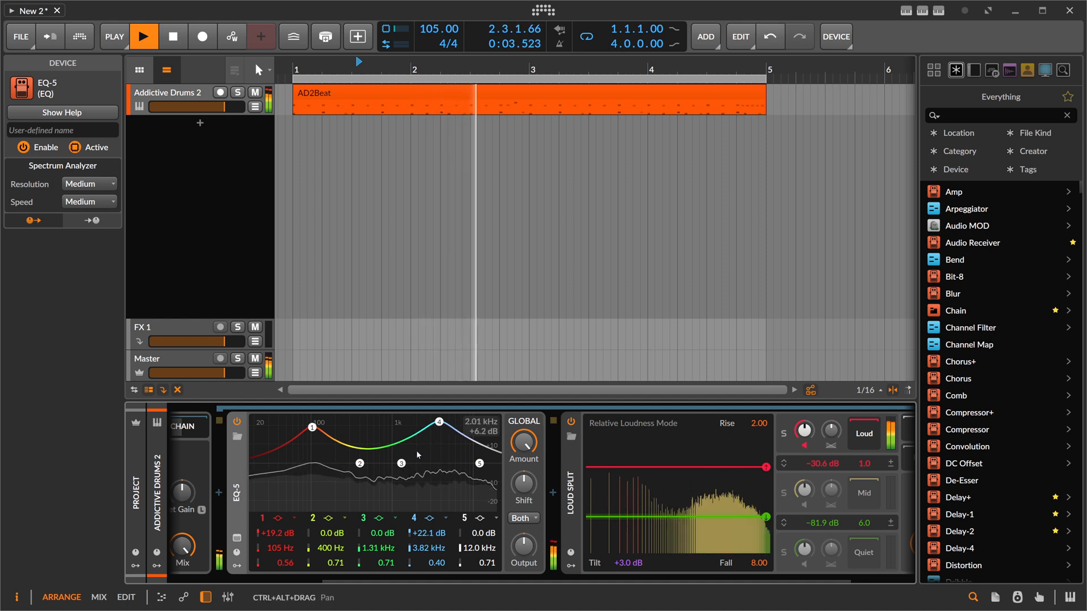
key(space)
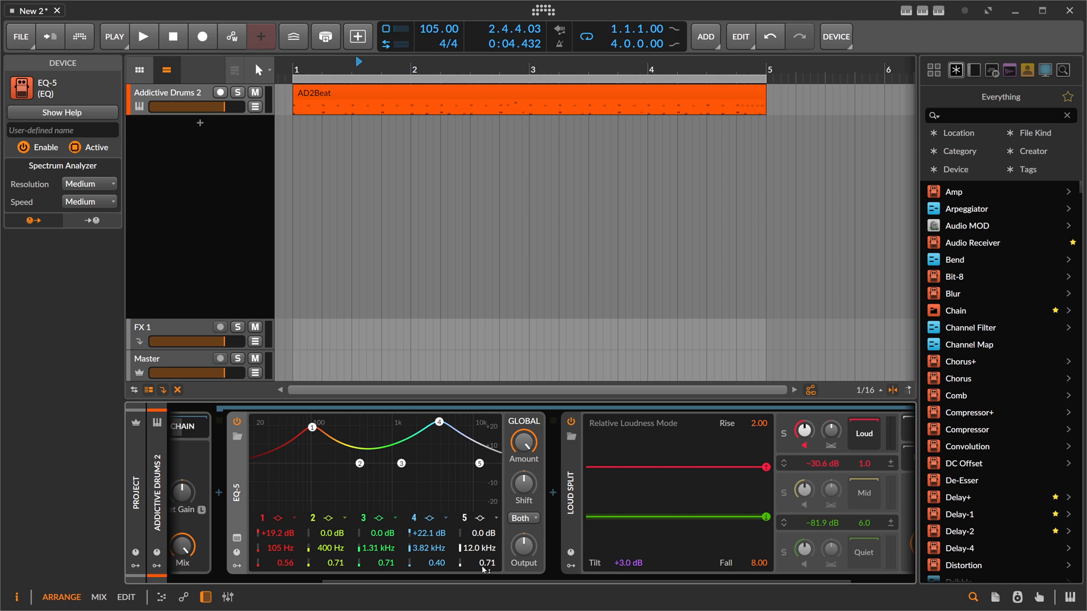
Step: Open Loud Split's Loud chain and insert a Filter+ device in it
drag(464, 577, 557, 576)
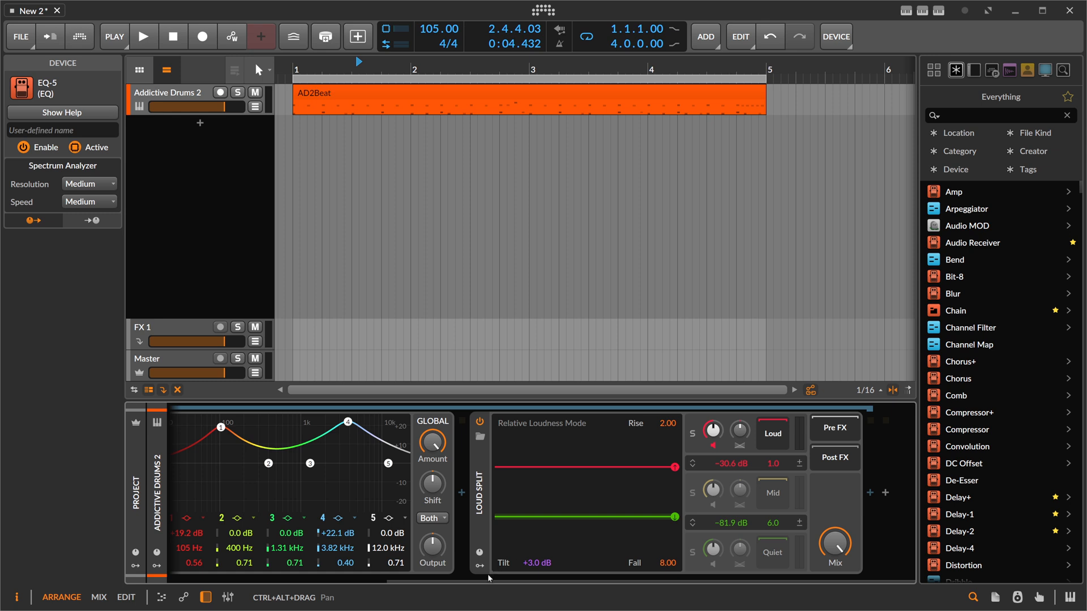
mouse_move(484, 578)
mouse_down()
mouse_move(342, 579)
mouse_move(479, 579)
mouse_up()
click(778, 435)
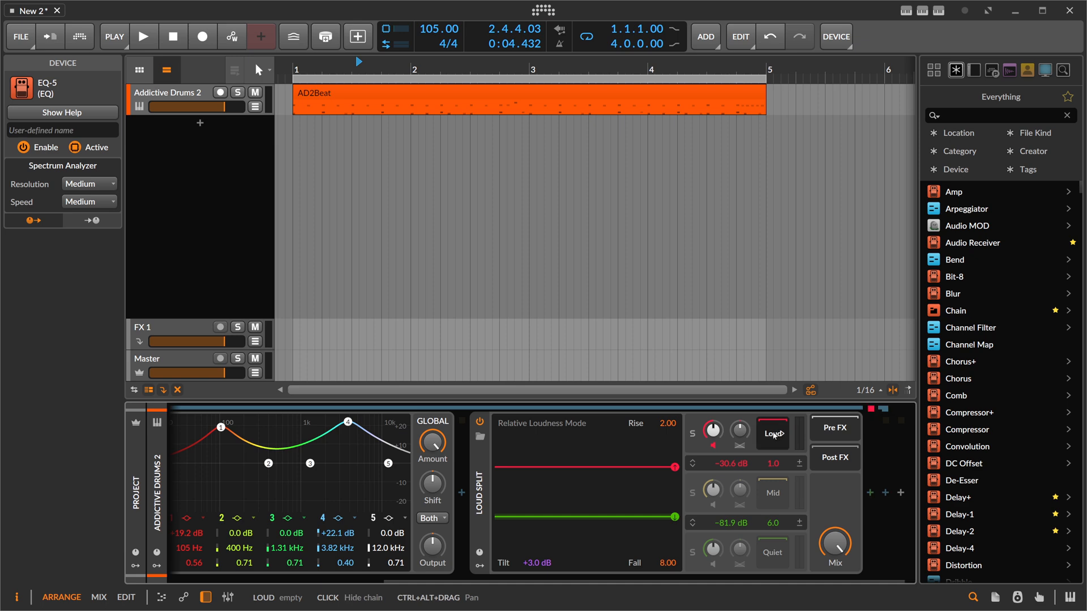
scroll(621, 583, down, 1)
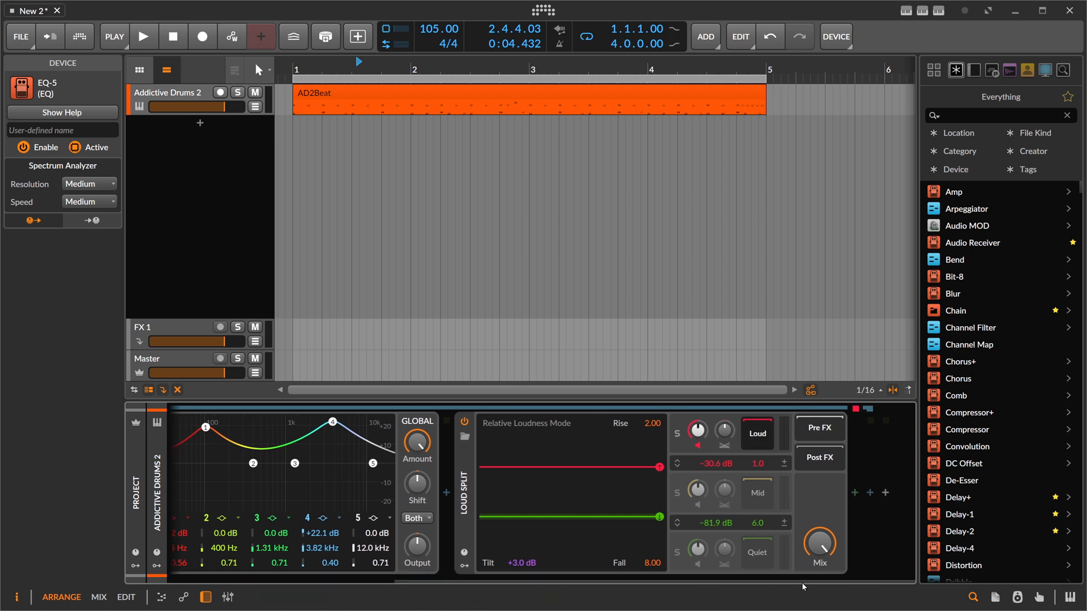
click(855, 493)
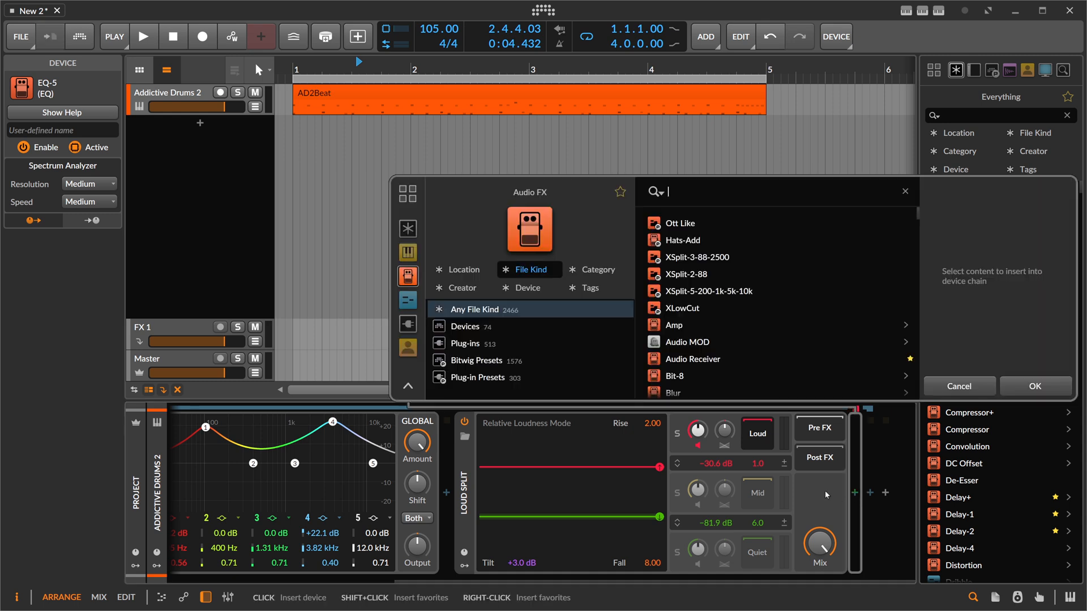
text(filt)
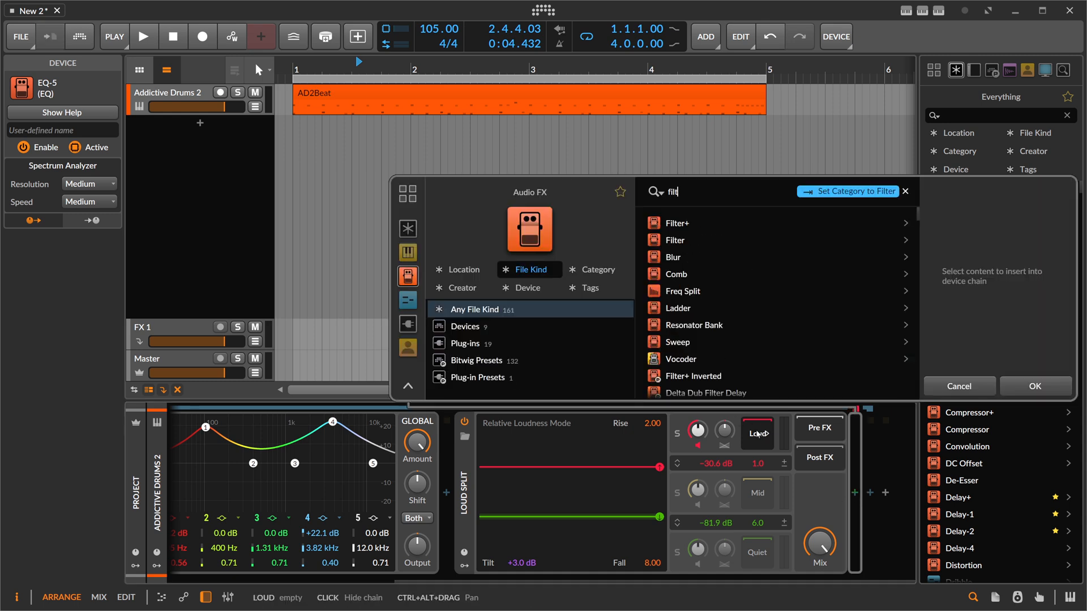
text(er)
key(Return)
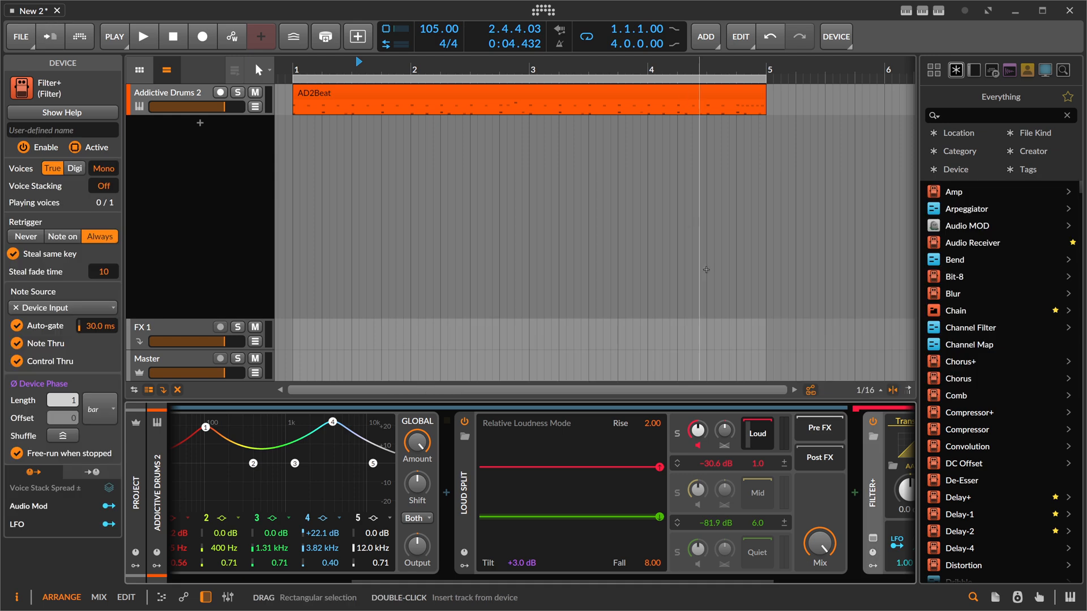
Step: Load the Soft Clip lookup curve into Filter+'s Transfer waveshaper and play the beat to audition it
drag(560, 580, 572, 581)
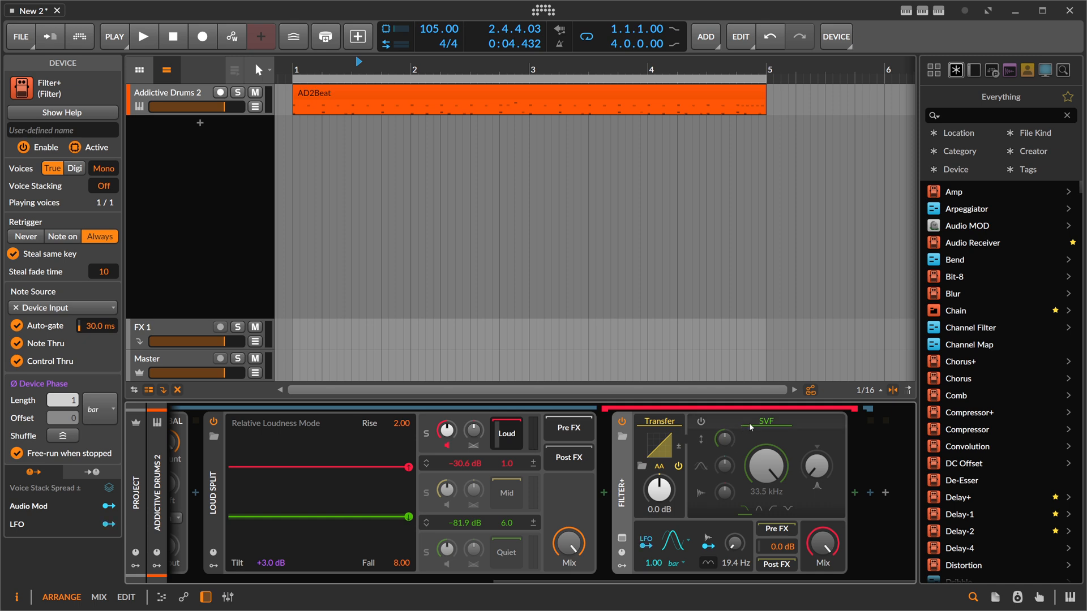
click(701, 423)
click(701, 423)
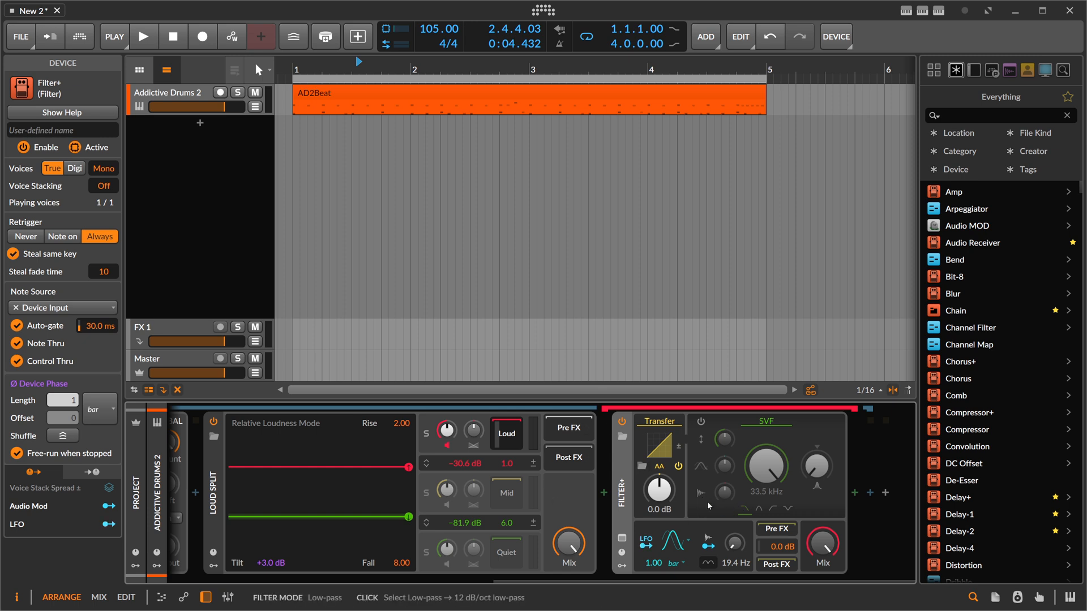
click(662, 447)
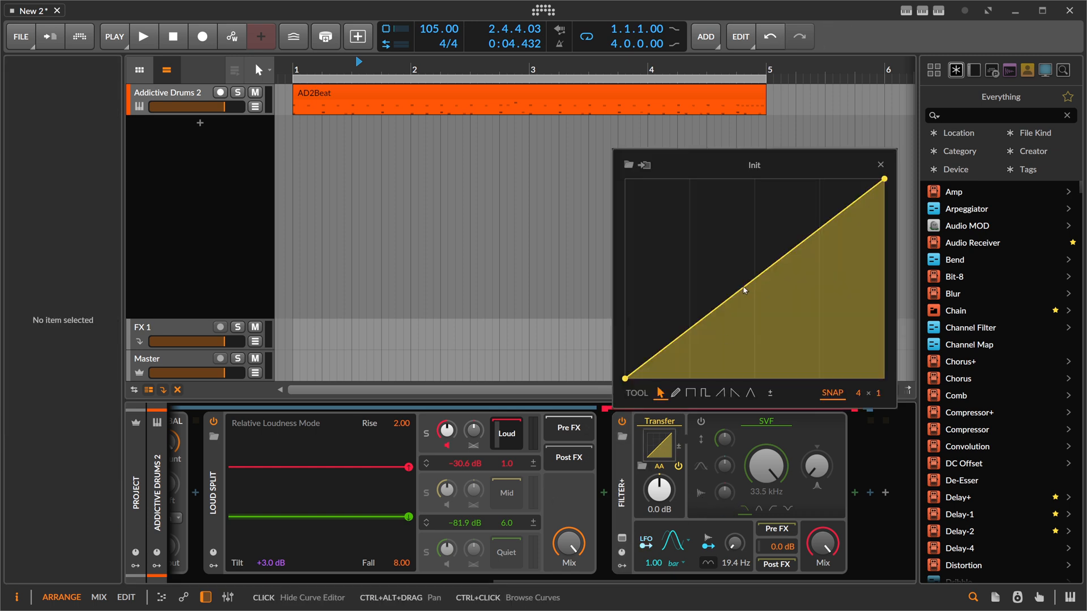
click(629, 165)
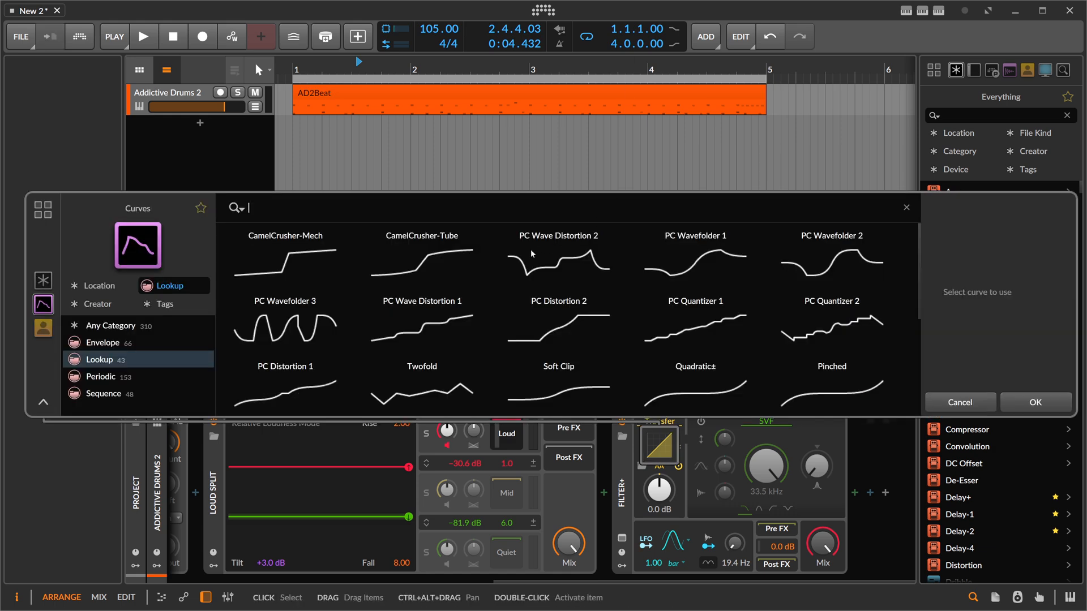
scroll(566, 290, down, 2)
scroll(605, 327, up, 1)
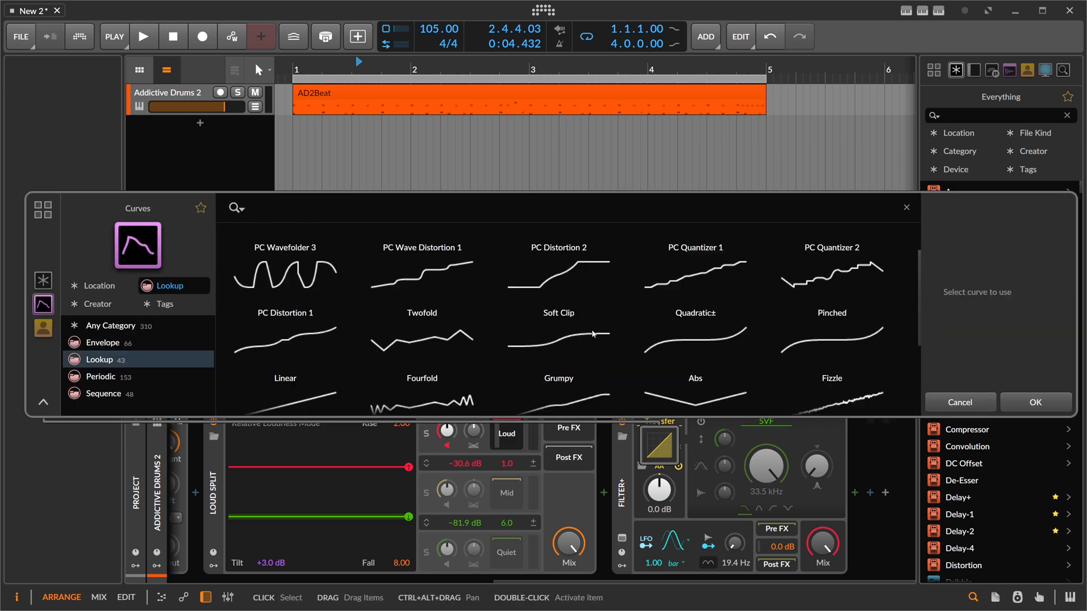
double_click(594, 336)
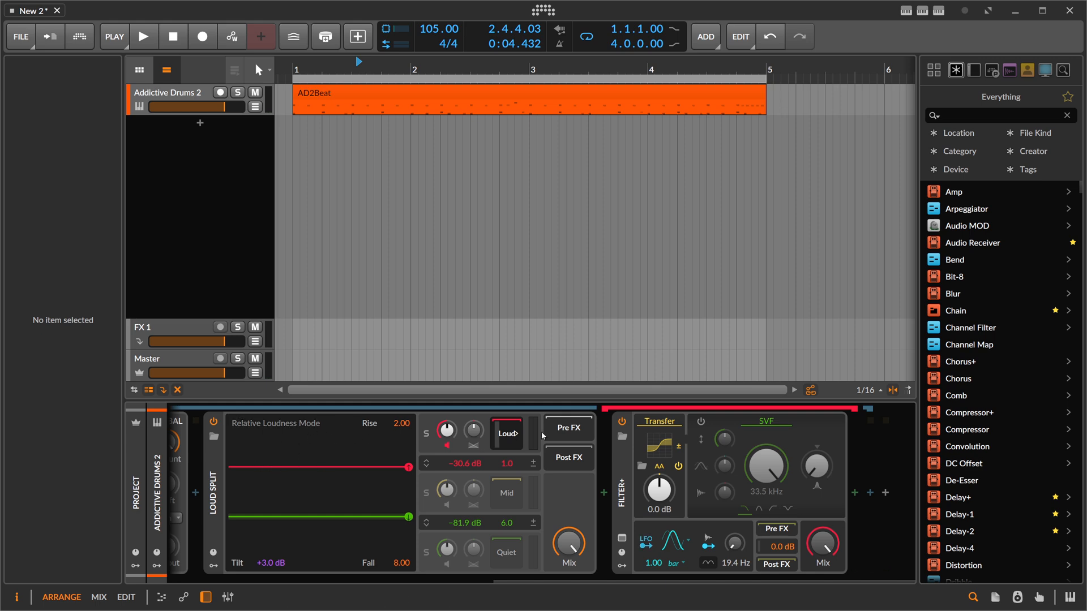
key(space)
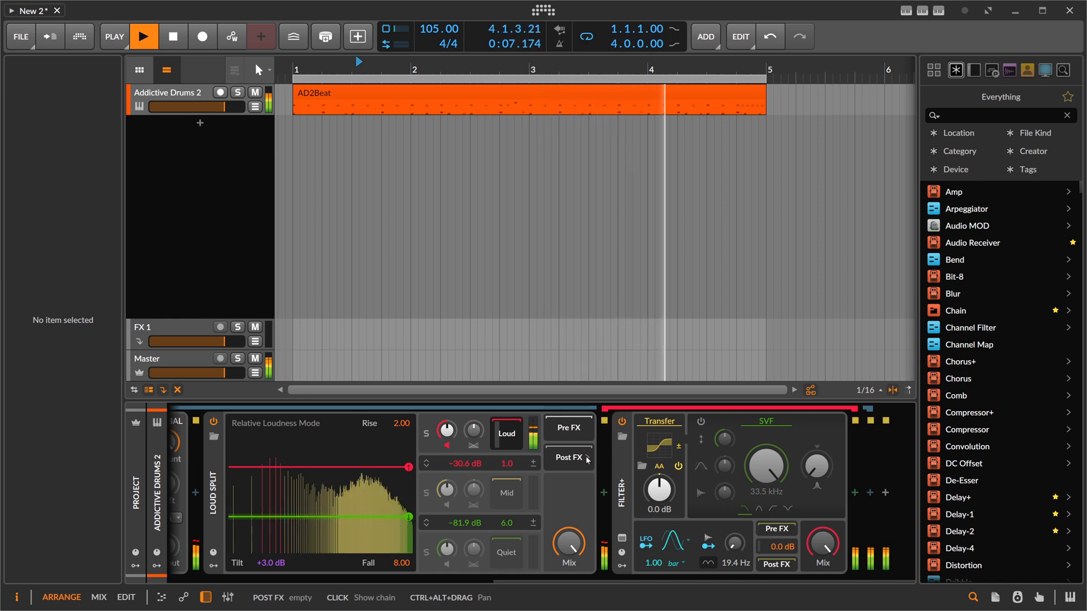
key(space)
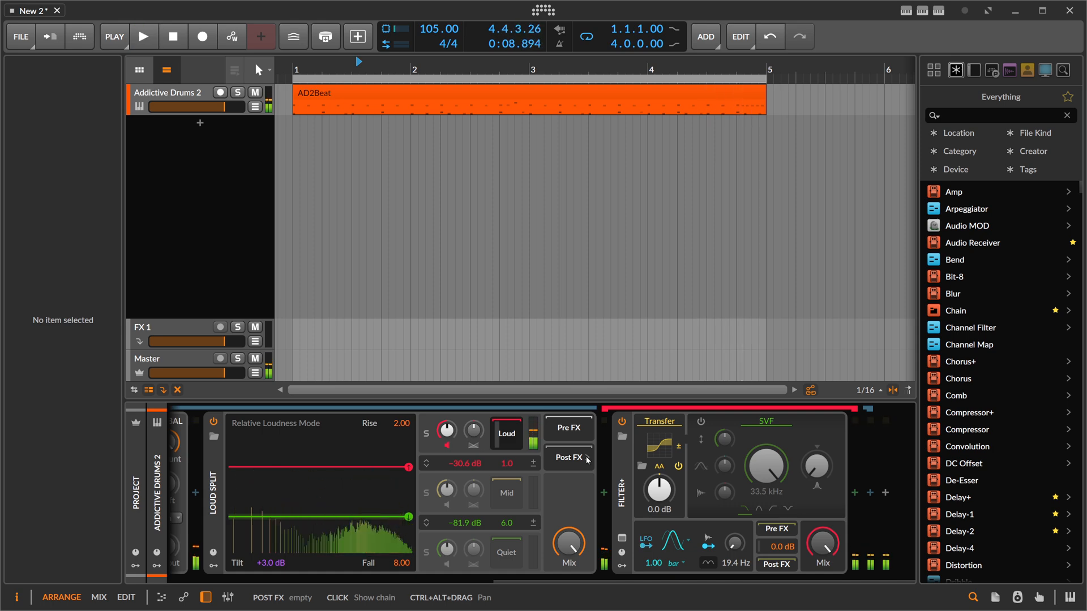
Step: Insert a Chain device before Filter+ in Loud Split's Loud chain and move Filter+ inside it
click(605, 494)
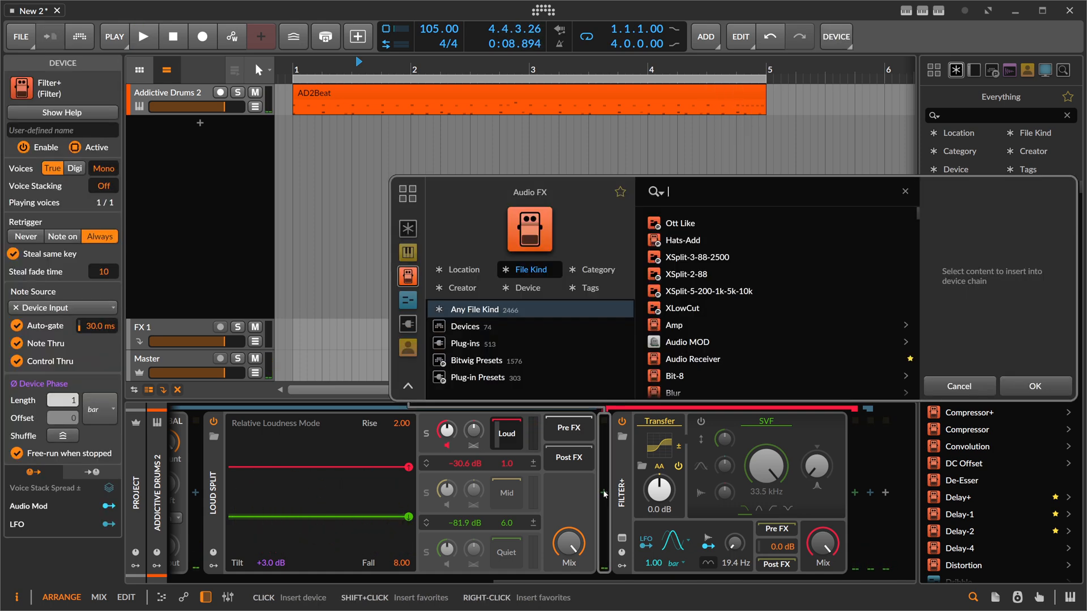
text(chain)
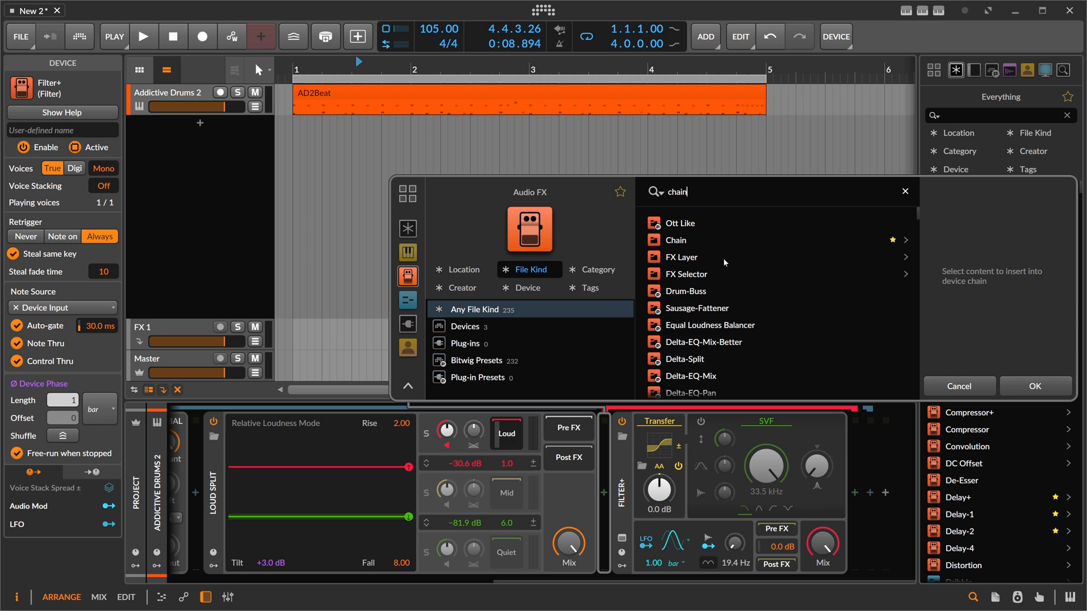
key(Down)
key(Return)
drag(545, 579, 594, 578)
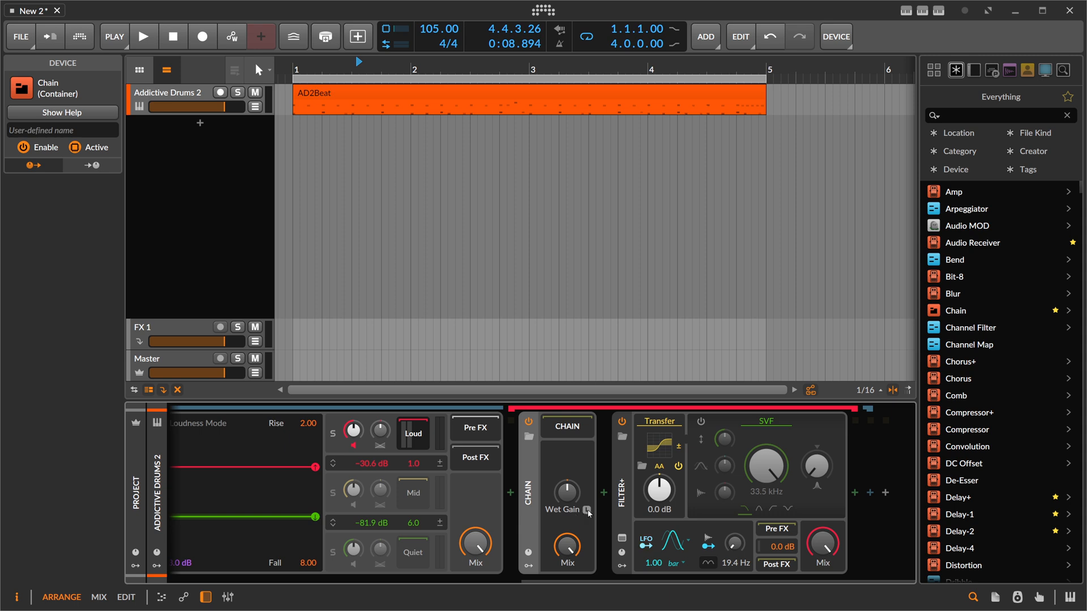
click(623, 479)
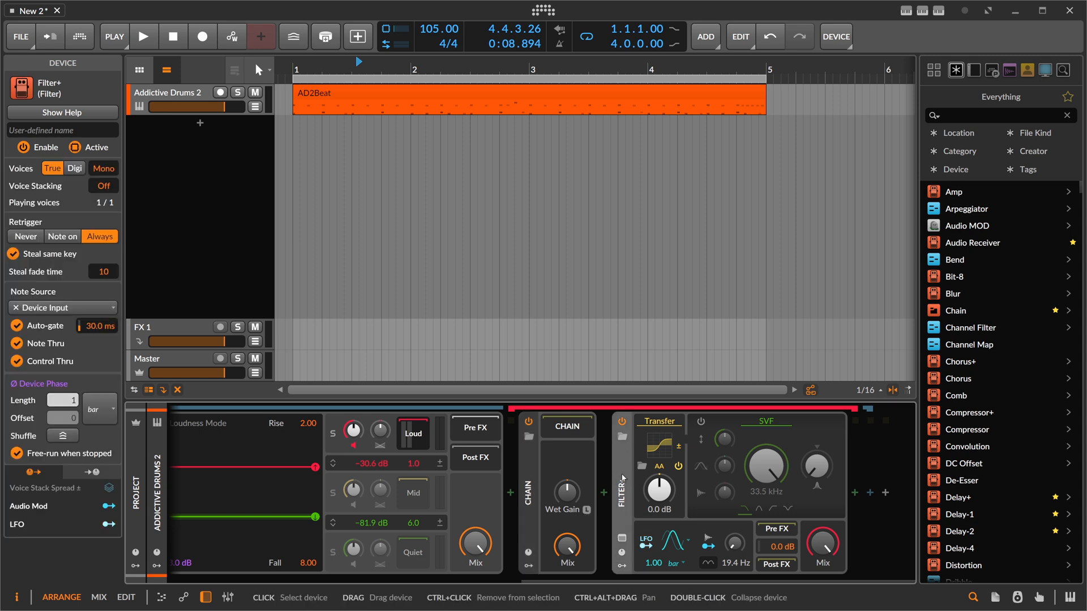
drag(622, 478, 568, 428)
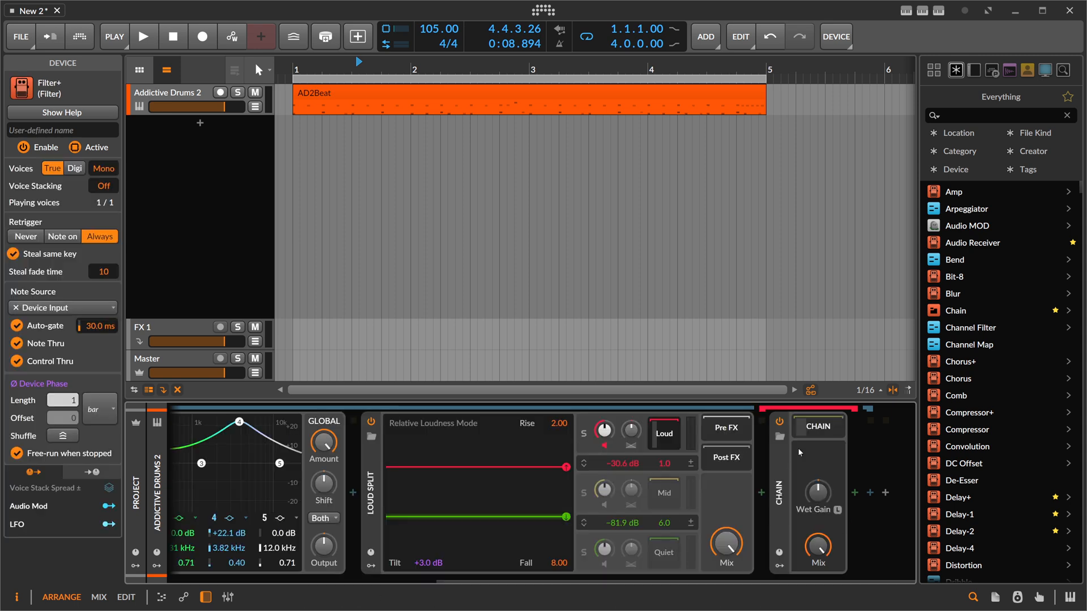
Step: Enable the inner Chain's L option for Wet Gain while the beat plays, and set its Mix to 50%
key(space)
click(838, 510)
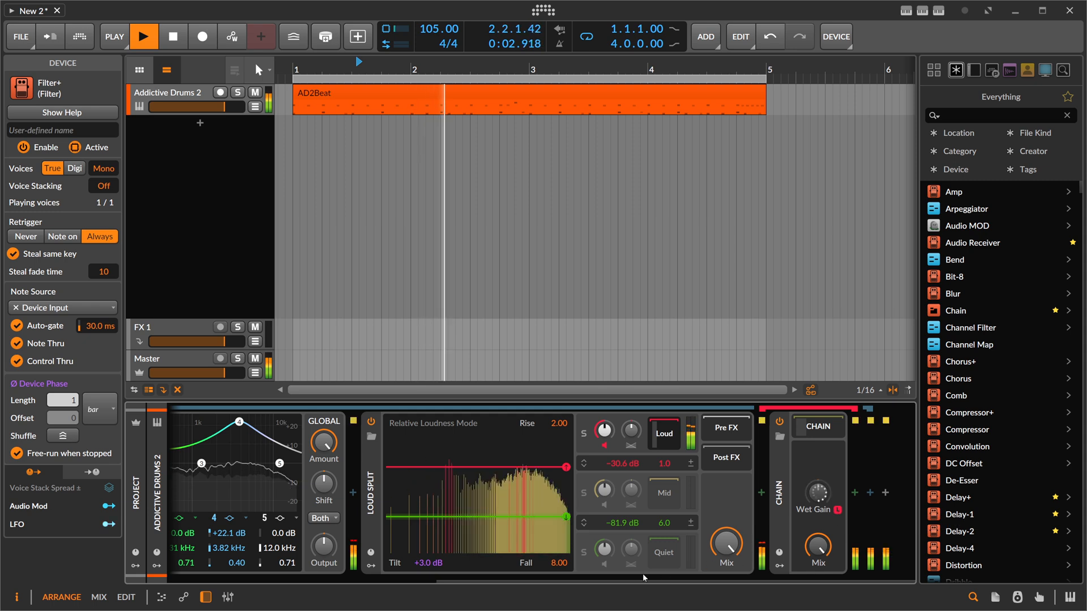
click(816, 431)
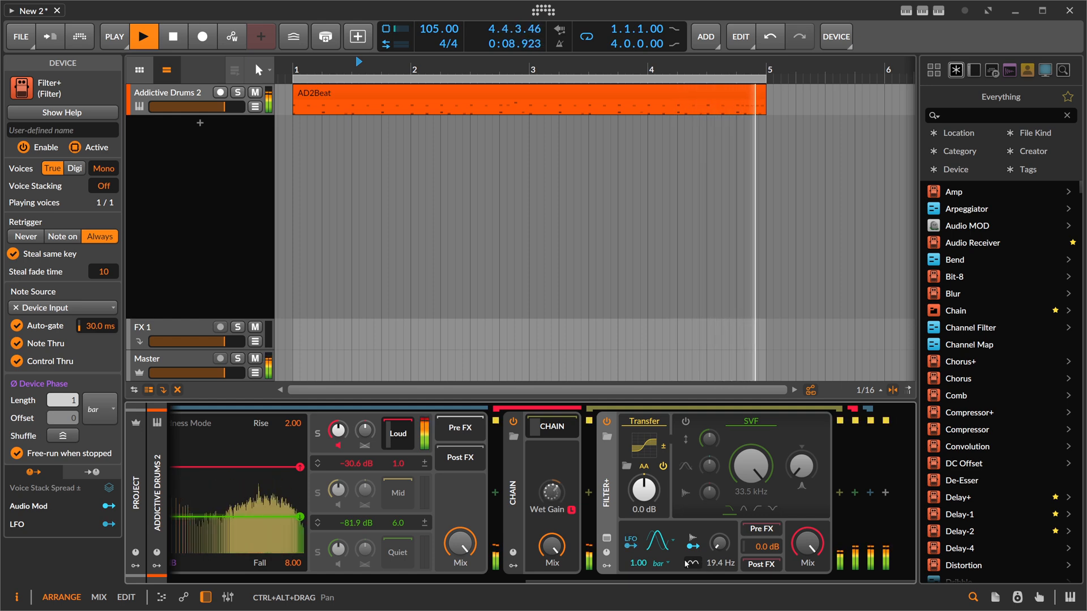
mouse_move(558, 552)
mouse_down()
mouse_move(558, 609)
mouse_move(554, 550)
mouse_up()
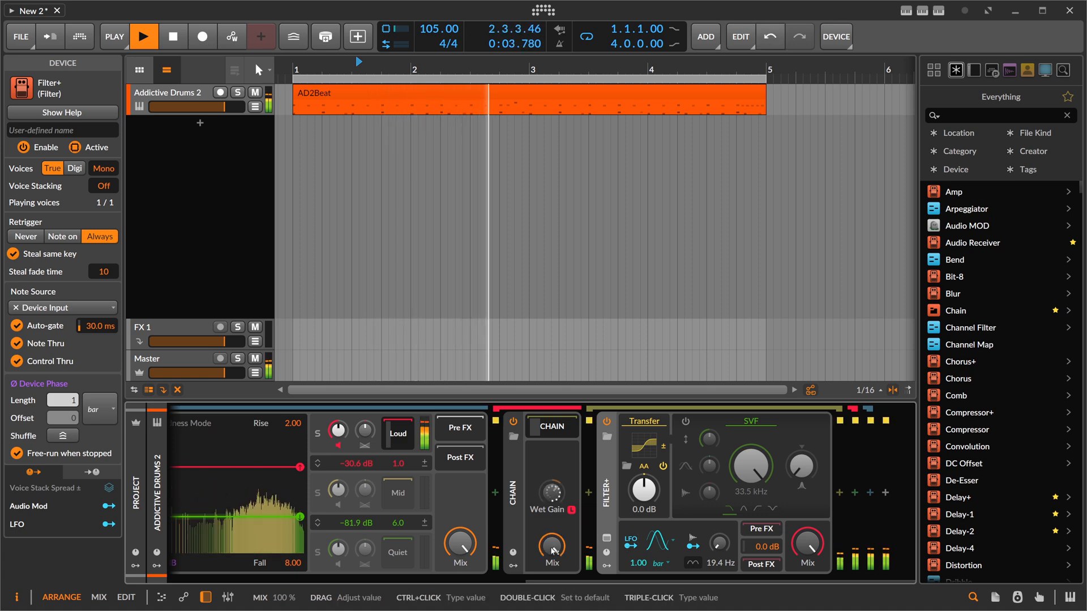
key(space)
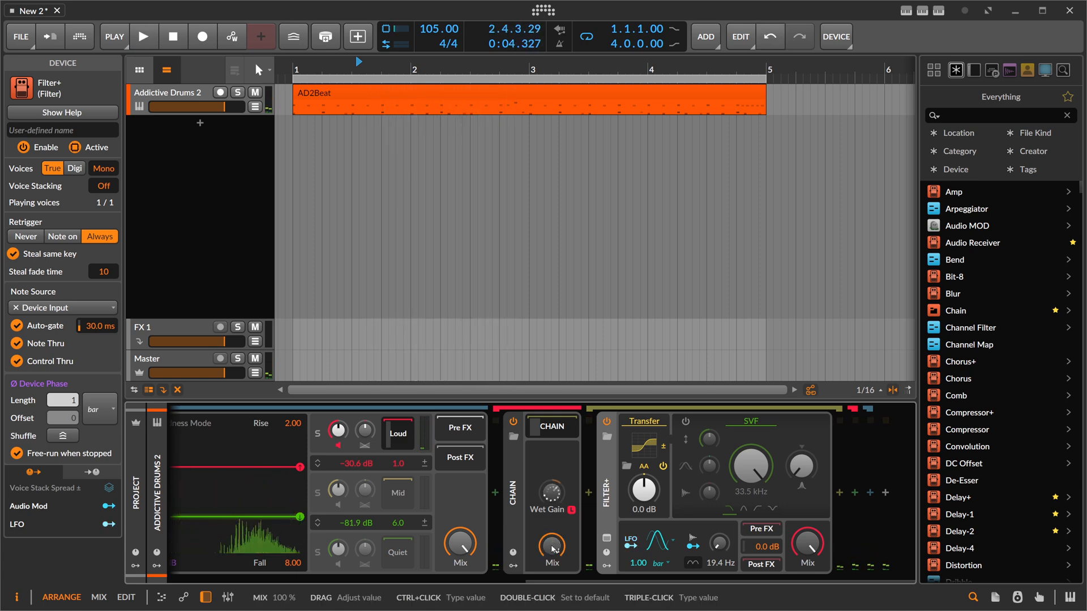
triple_click(554, 547)
text(50)
key(Return)
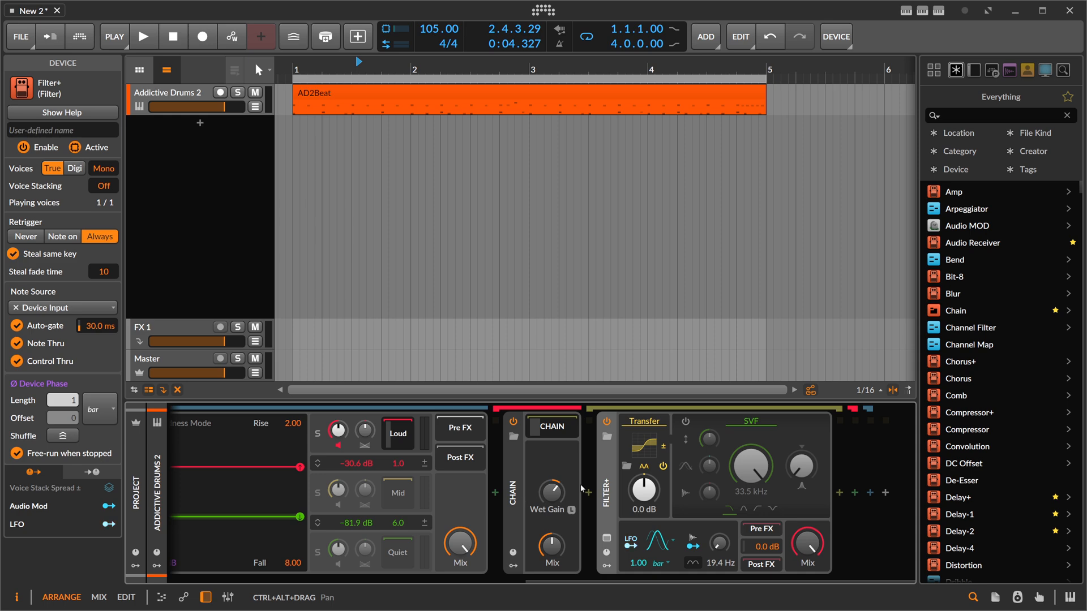
Step: Insert a Tool device after Filter+ inside the inner Chain
click(839, 493)
text(tool)
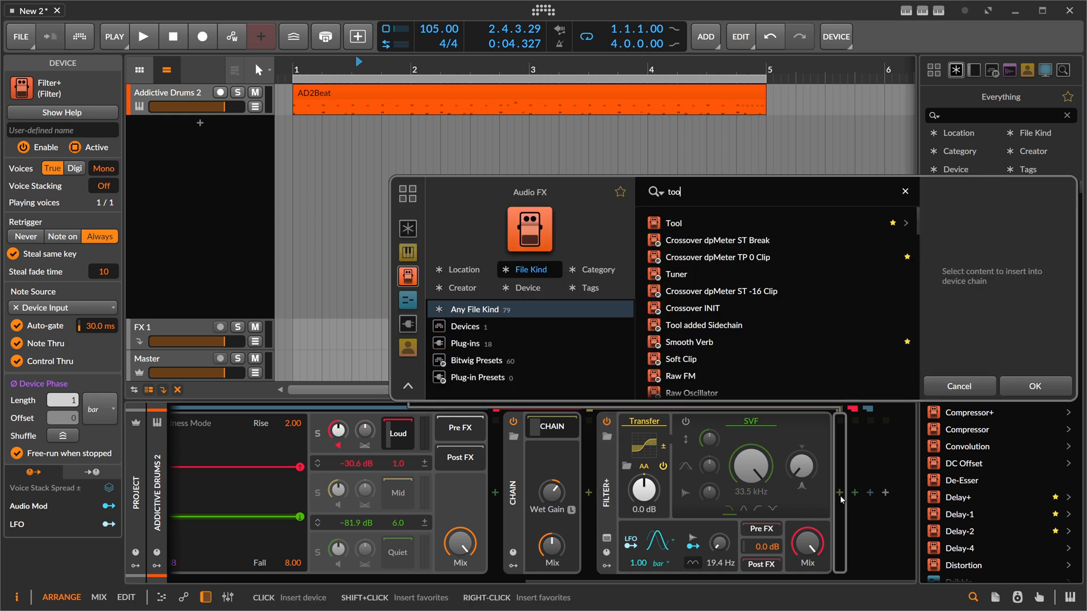
key(Down)
key(Return)
drag(692, 575, 782, 561)
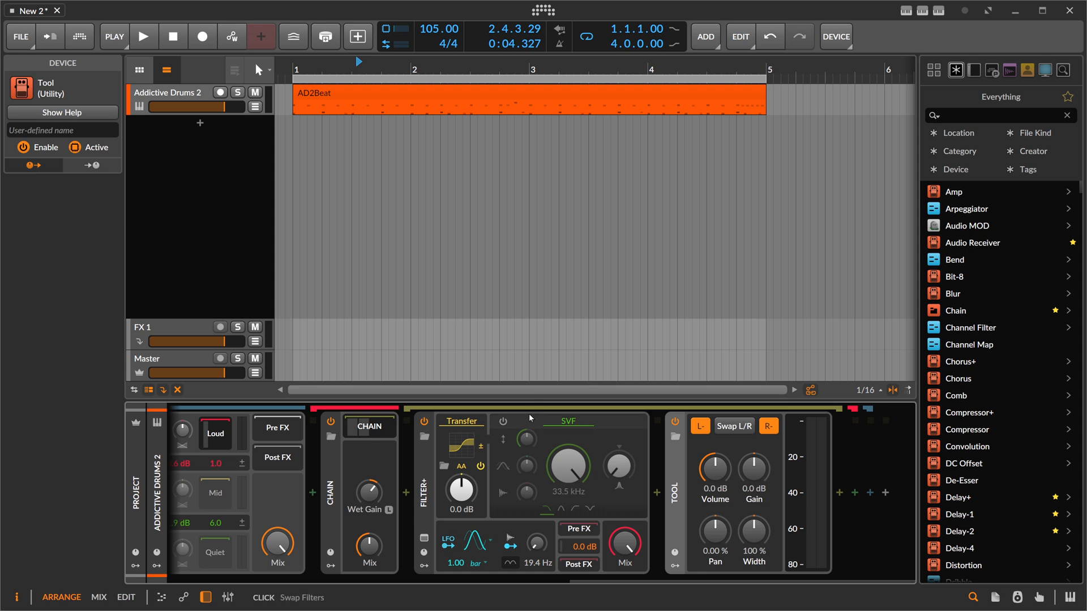
Step: Play the beat and compare the sound with the inner Chain's Tool bypassed and enabled
click(375, 427)
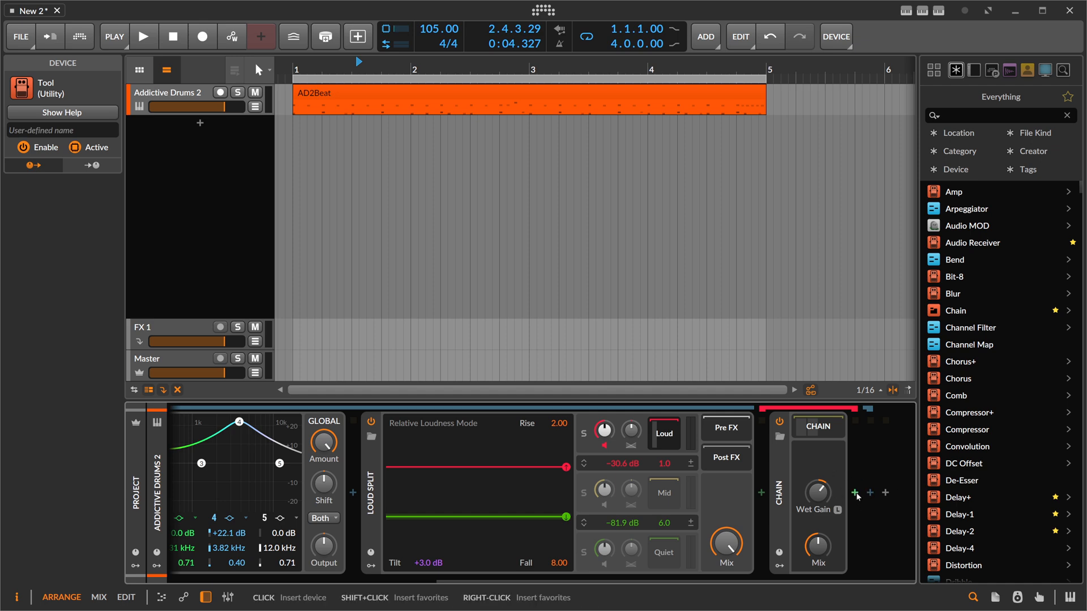
key(space)
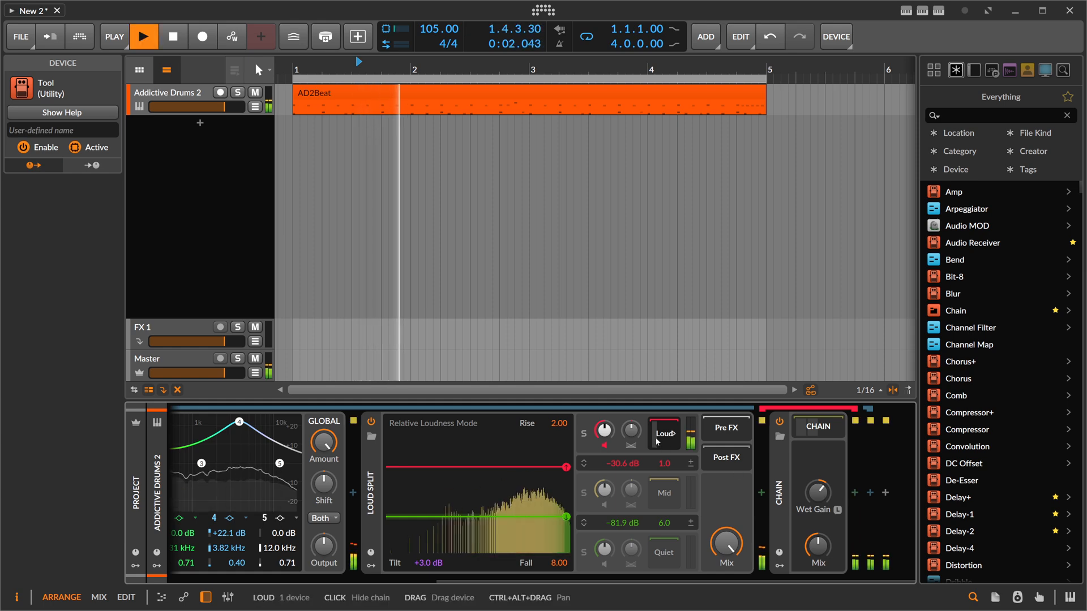
click(815, 427)
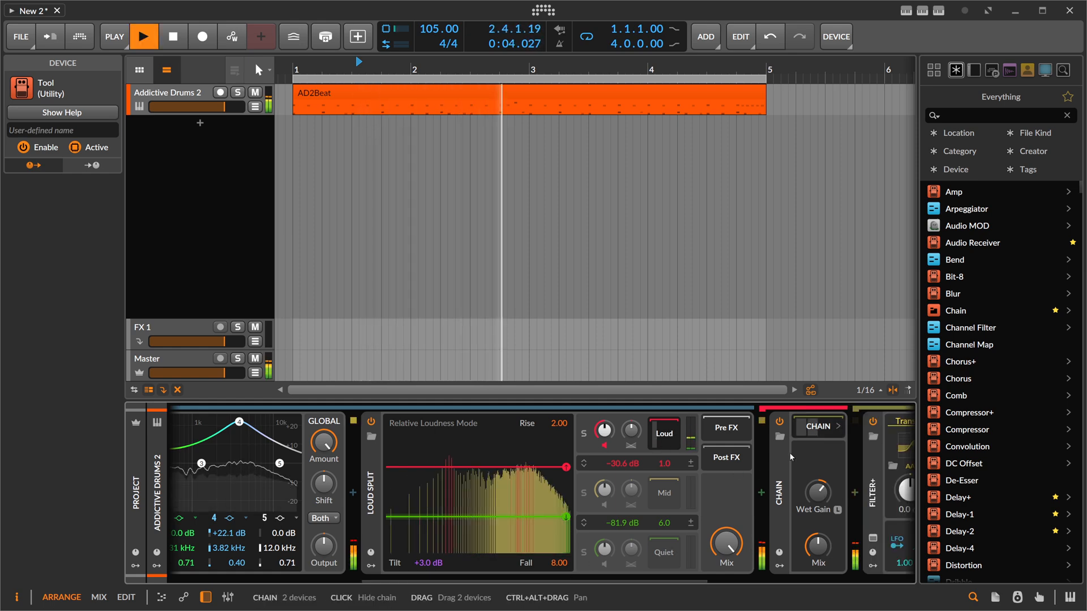
drag(599, 582, 911, 558)
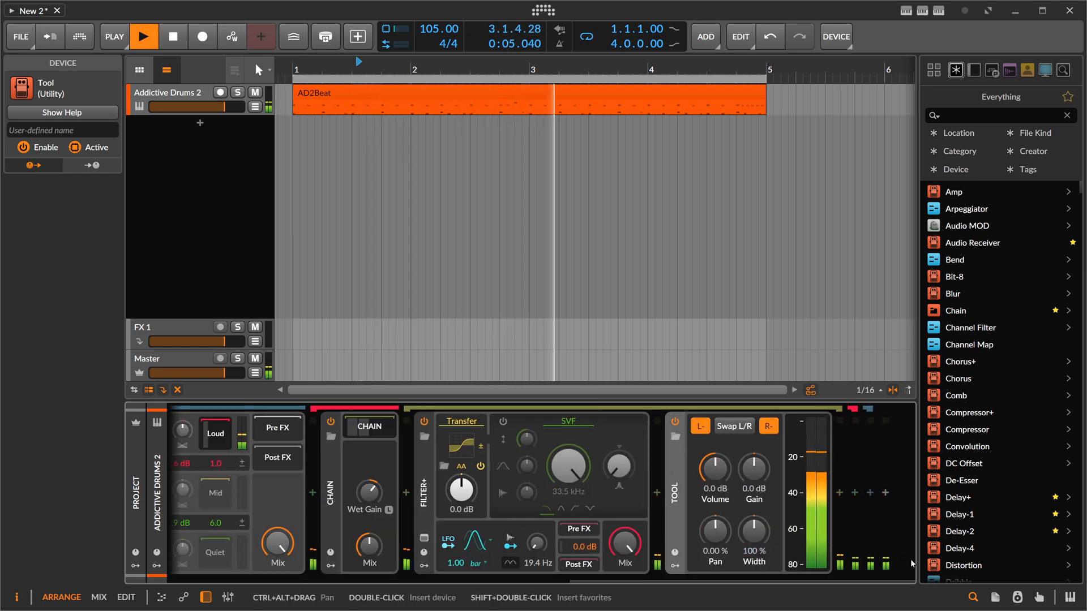
click(677, 421)
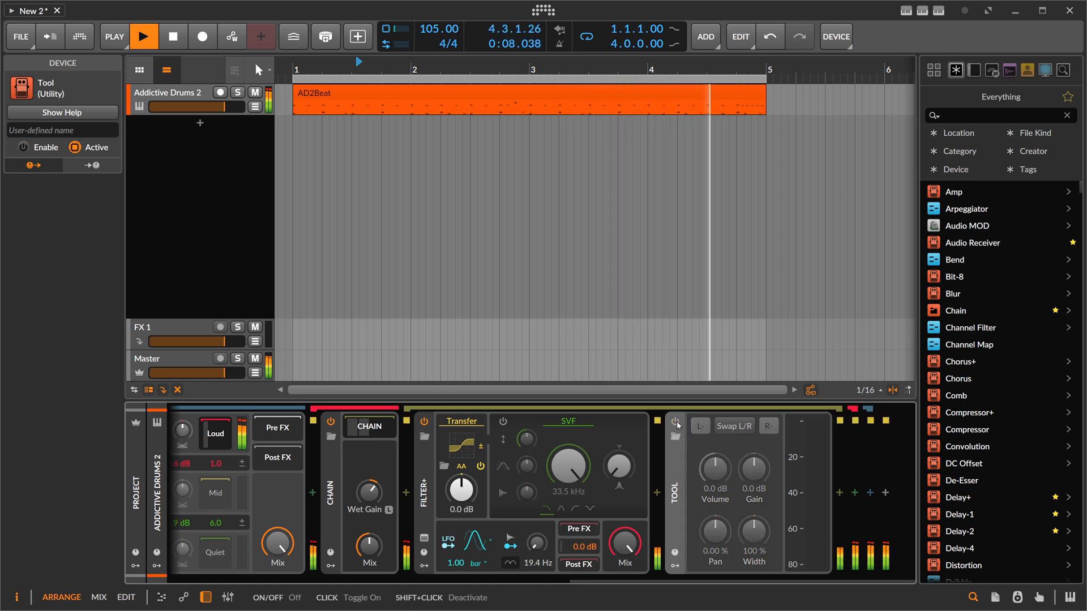
click(676, 422)
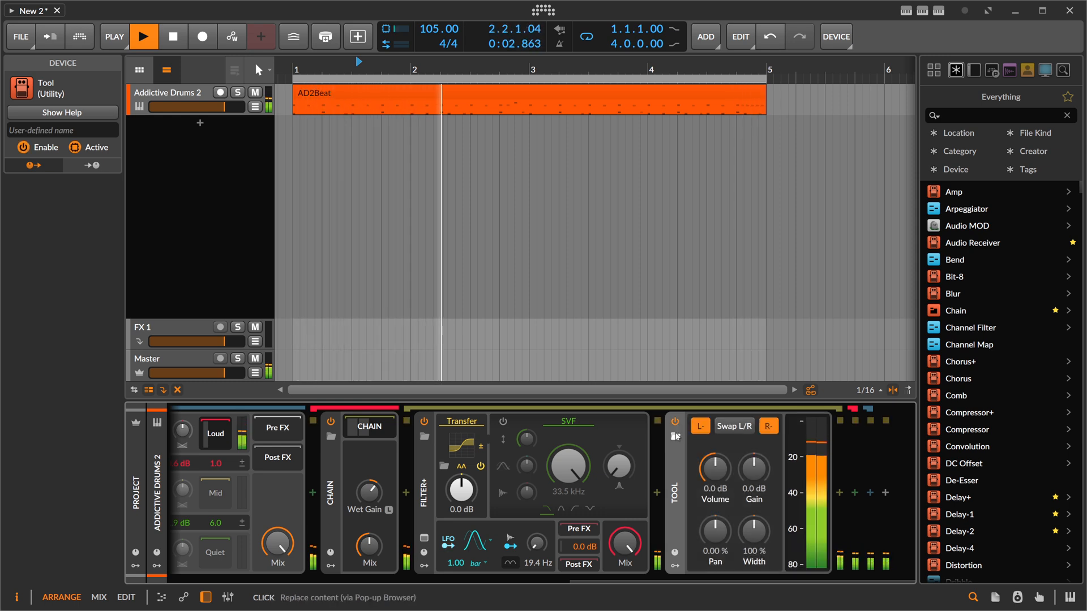
key(space)
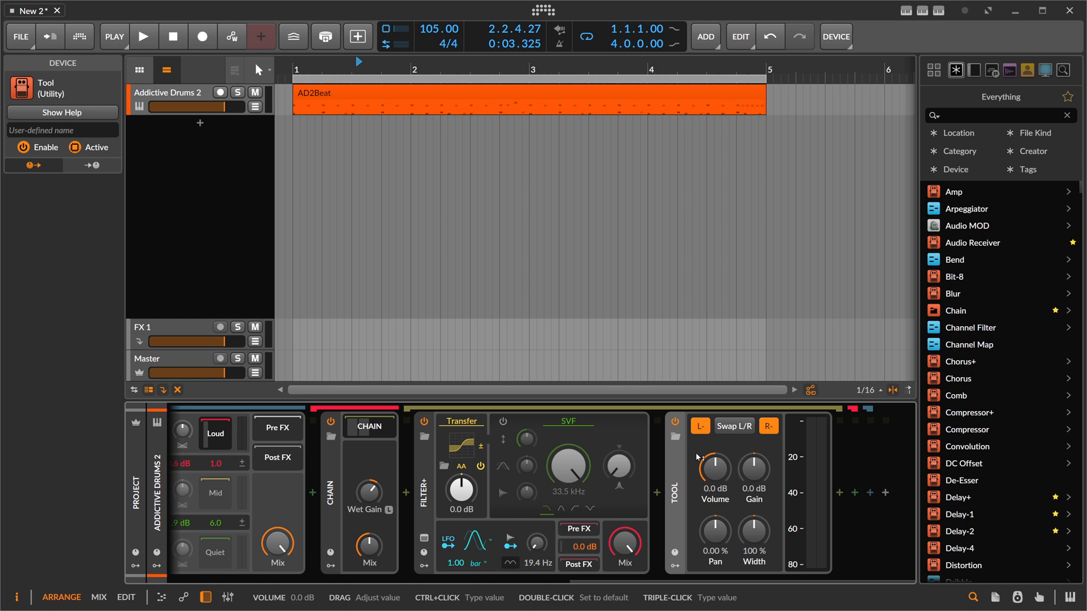
Step: Insert another Tool device after the inner Chain in Loud Split's Loud chain
click(383, 428)
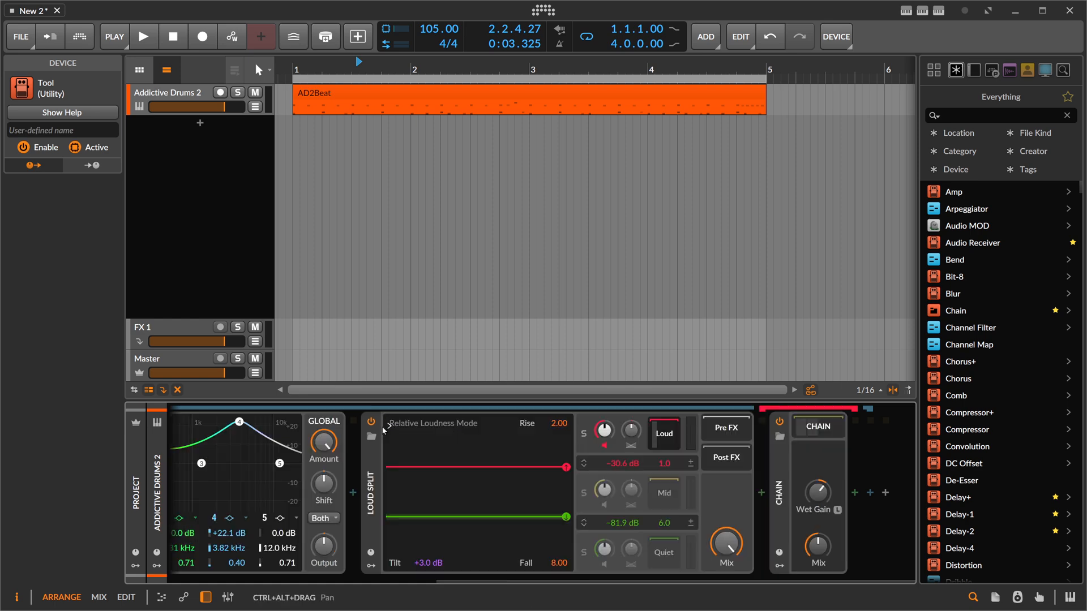
click(855, 493)
text(tool)
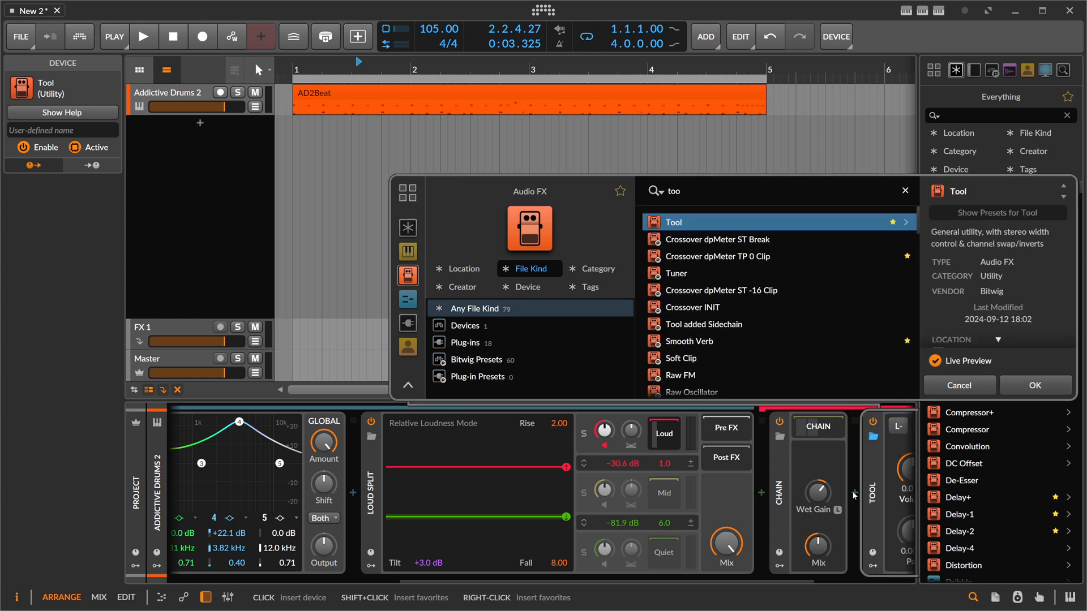
key(Return)
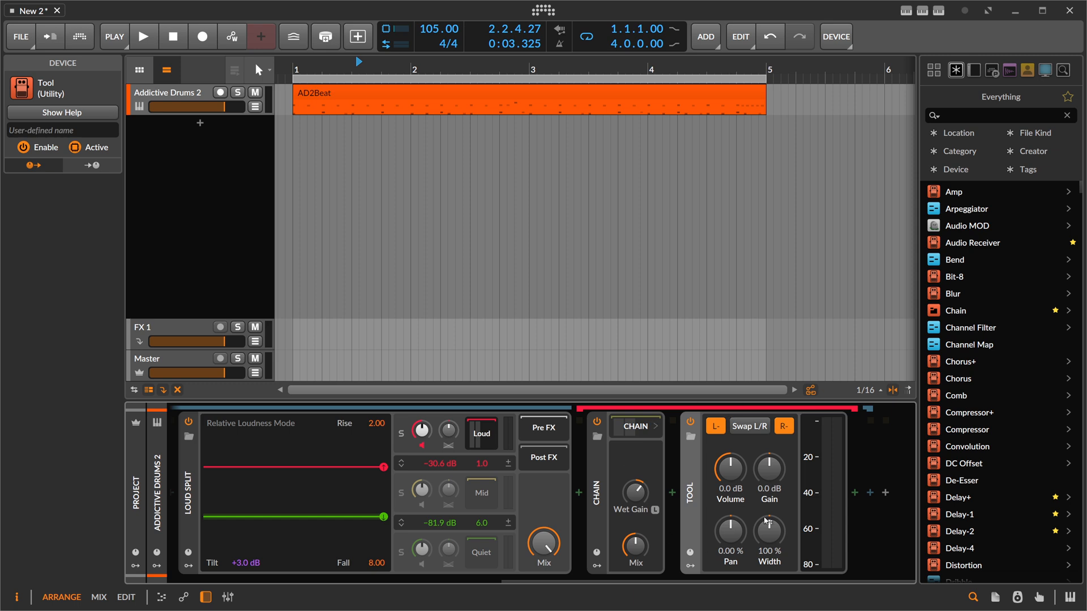
drag(600, 577, 511, 574)
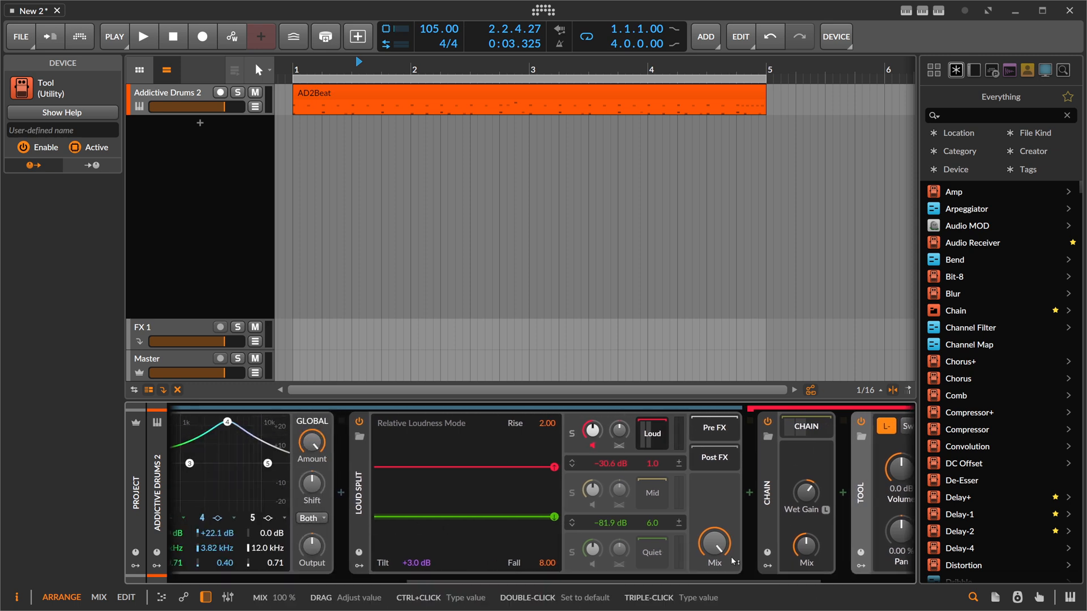
drag(682, 581, 785, 582)
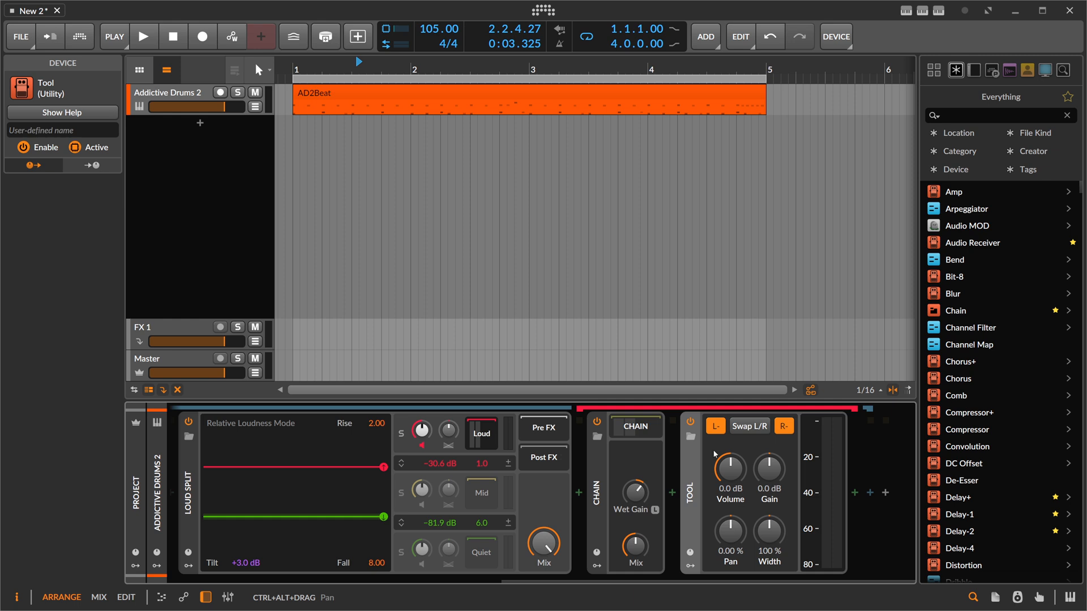
Step: Collapse the new Tool, hide Loud Split's Loud chain, and play the beat with EQ-5 in view
scroll(700, 478, up, 5)
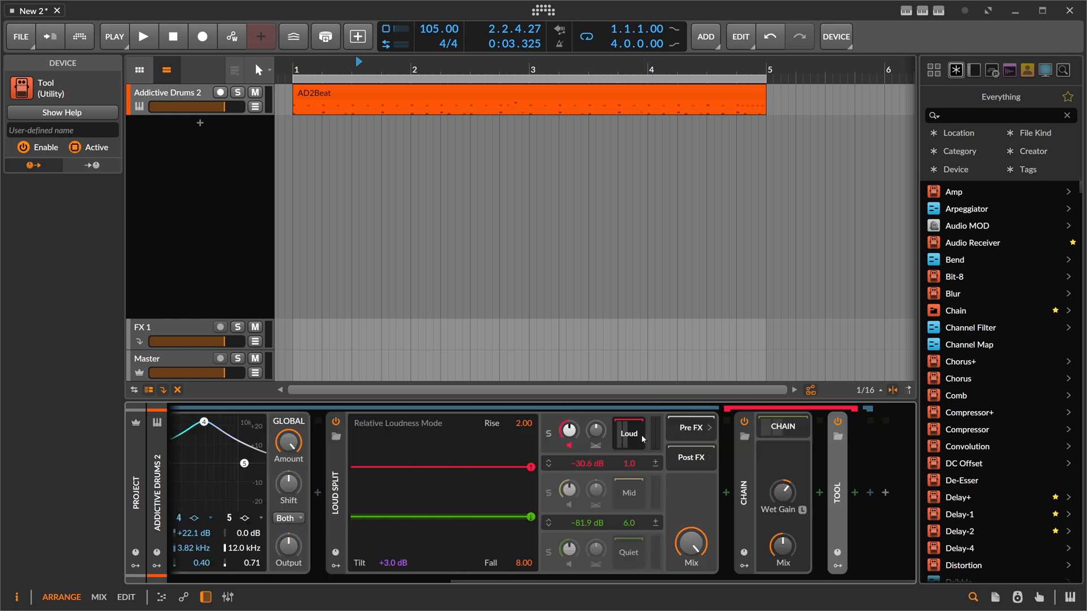
key(space)
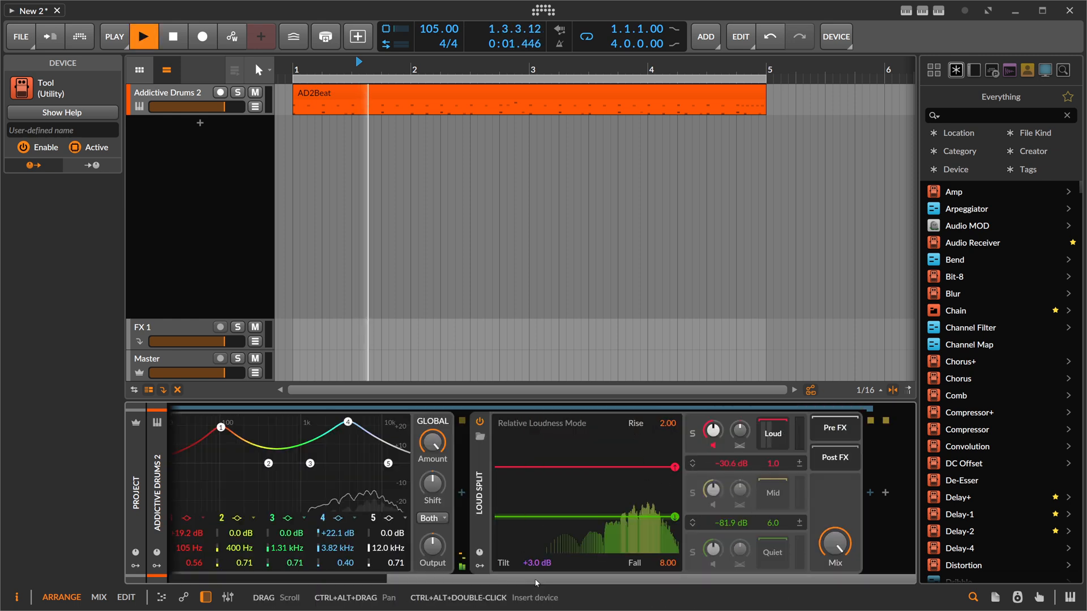
scroll(524, 579, up, 1)
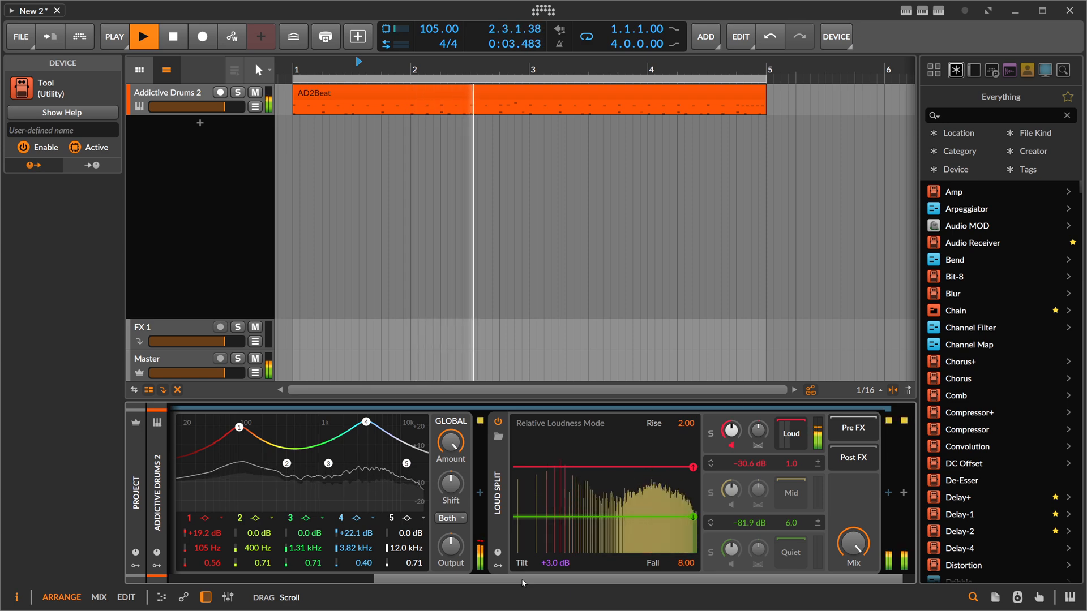
Step: Play the beat while moving EQ-5's band 1 to 422 Hz, +16.1 dB and band 4 to 2.43 kHz, +20.9 dB
drag(521, 578, 370, 609)
key(space)
key(space)
drag(486, 429, 521, 432)
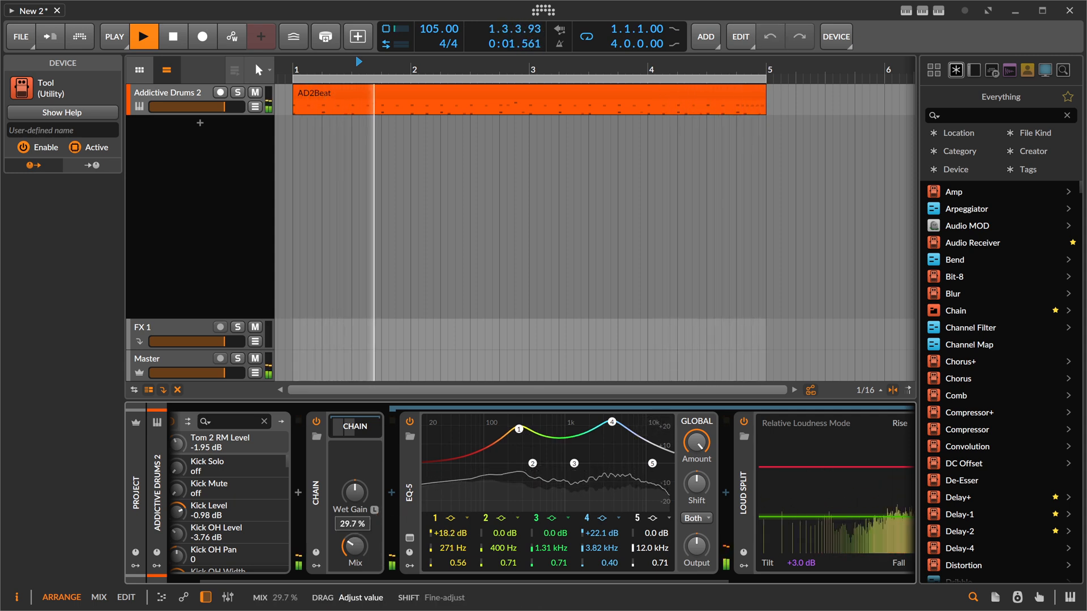
drag(544, 430, 542, 432)
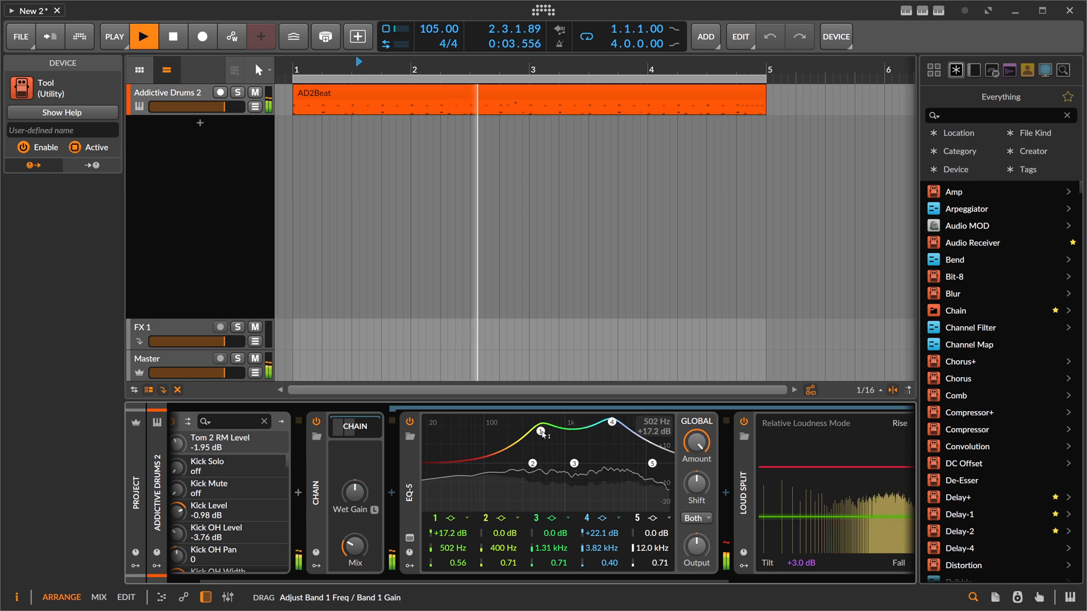
drag(611, 422, 534, 433)
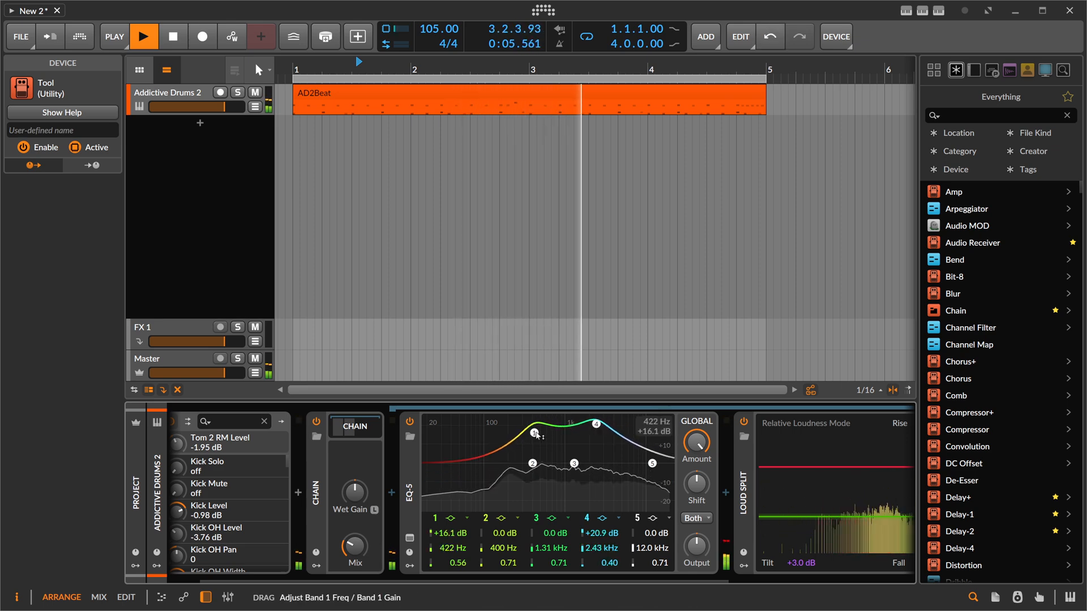
key(space)
Step: Show the outer Chain's remote controls and switch them to the Perform page
drag(440, 580, 581, 581)
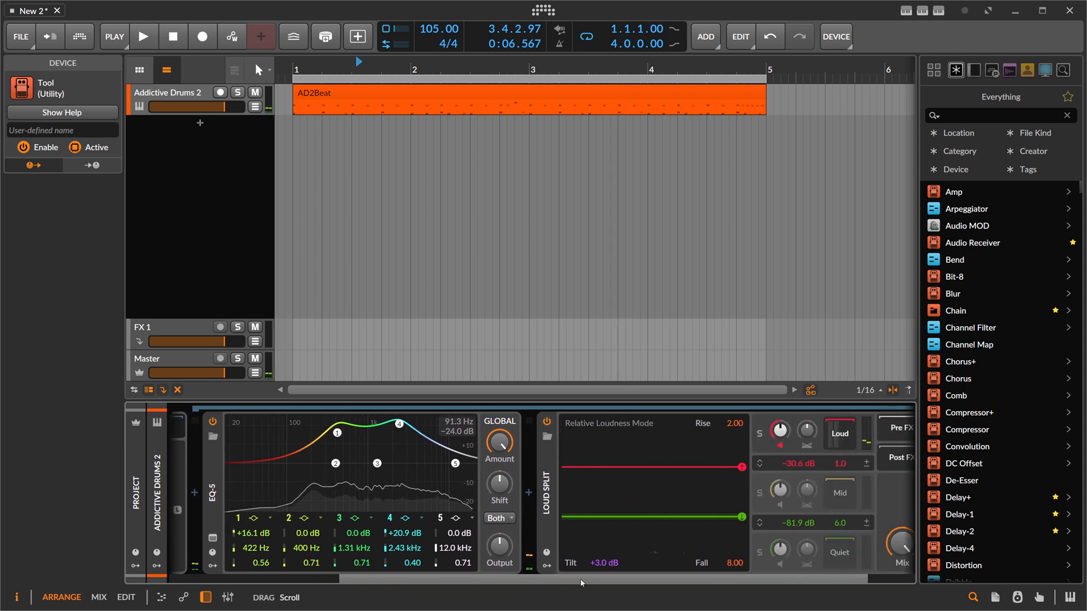
drag(498, 580, 381, 579)
click(286, 566)
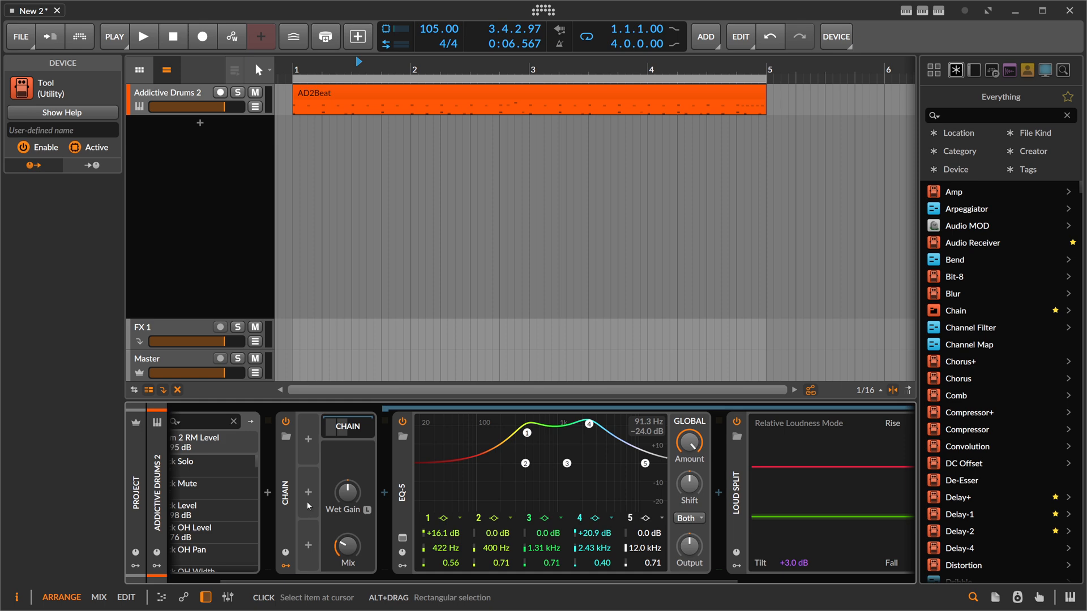
click(285, 552)
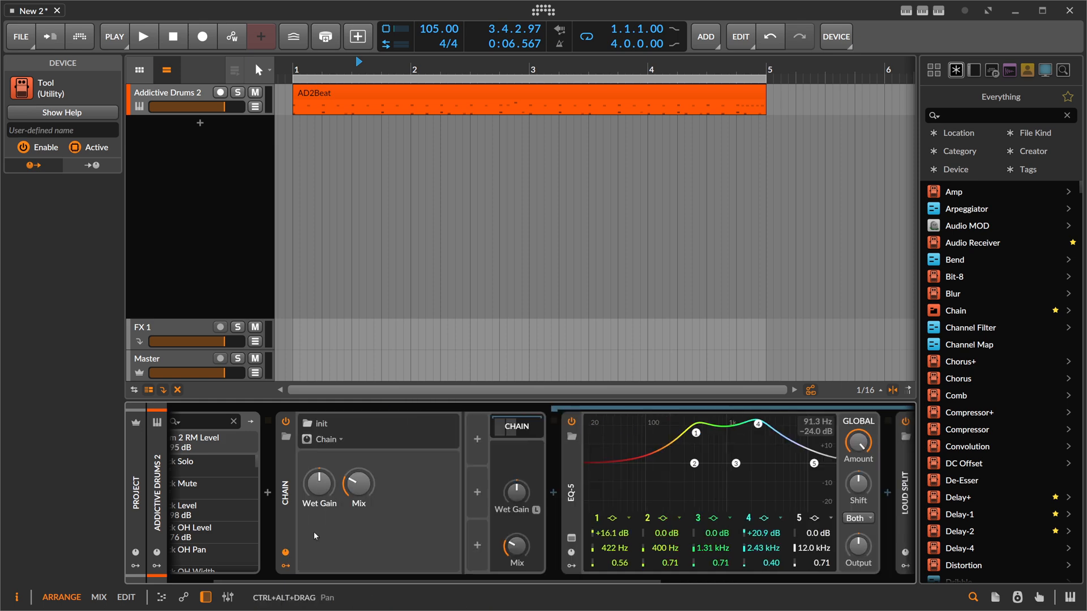
click(329, 440)
click(346, 471)
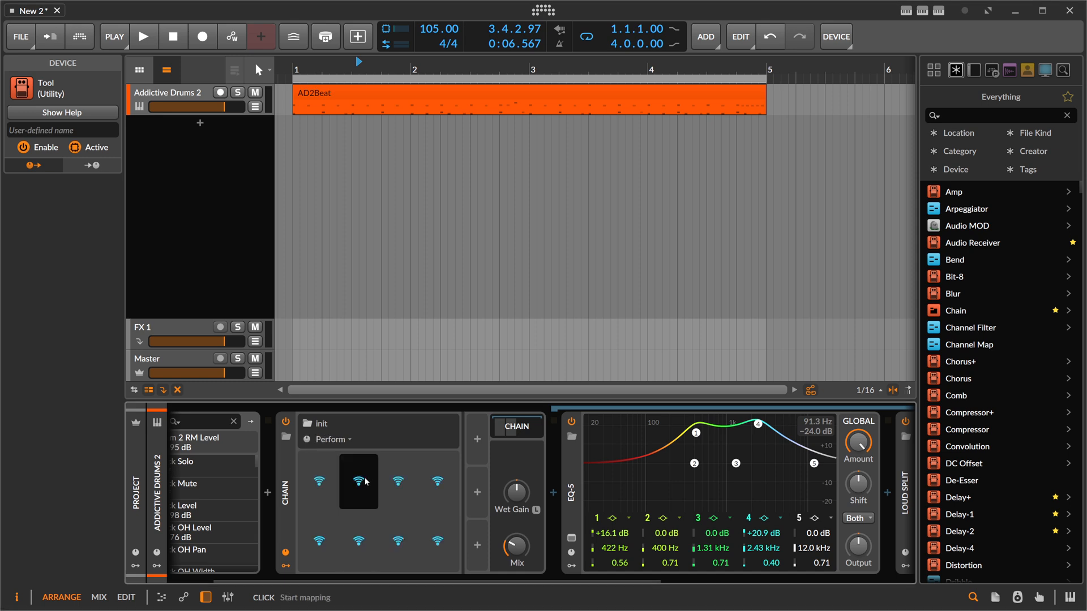
Step: Map the outer Chain's Mix to the first remote control and rename that control Flux
click(332, 490)
click(516, 546)
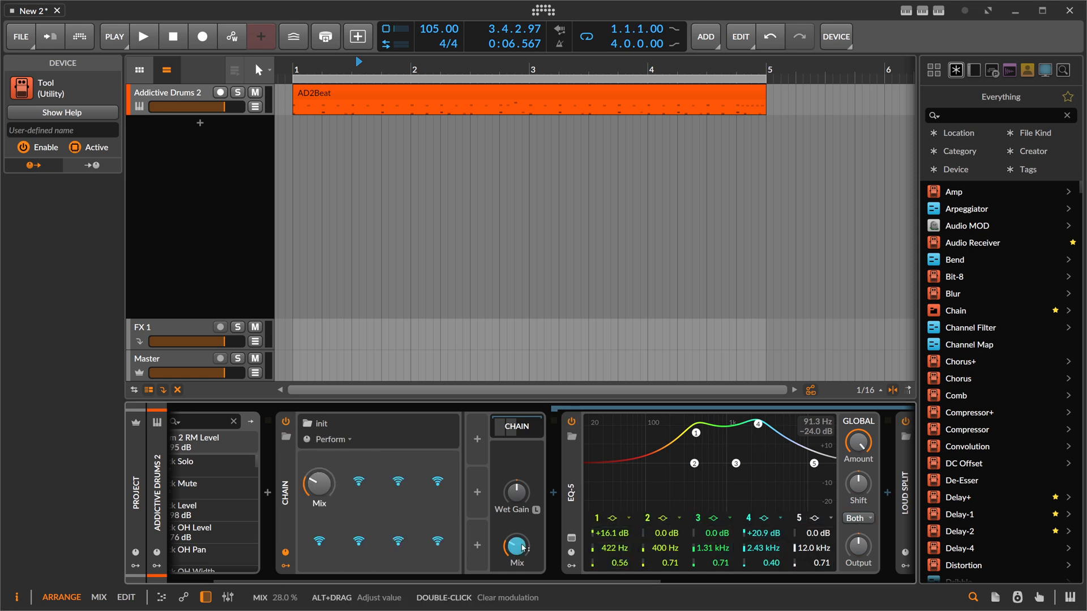
double_click(326, 502)
text(Flux)
key(Return)
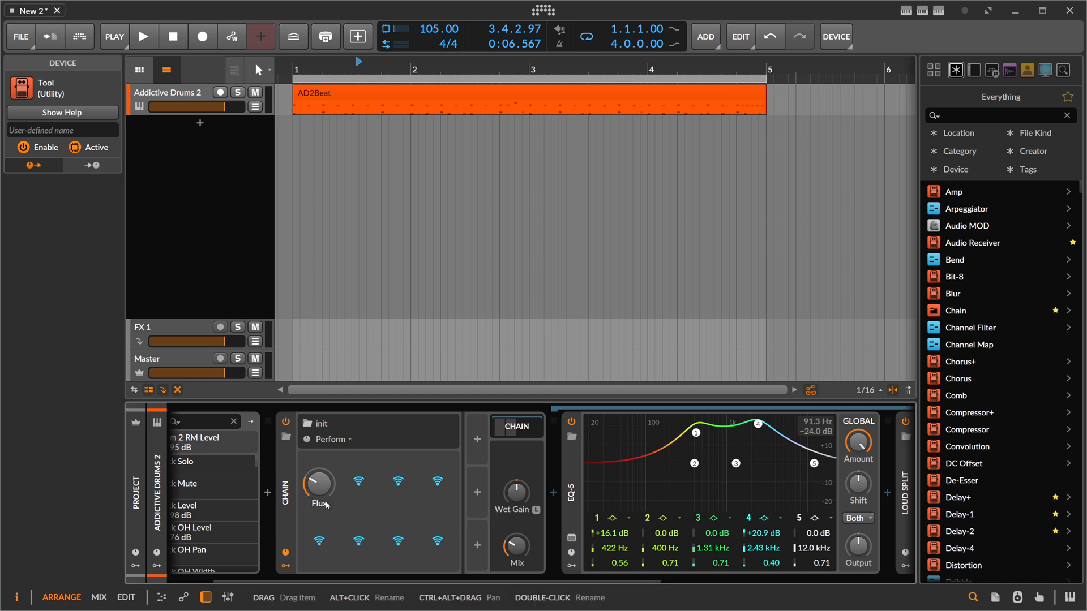
Step: Play the beat while turning Flux down to 0 % and back up to 12.3 %
drag(335, 480, 335, 481)
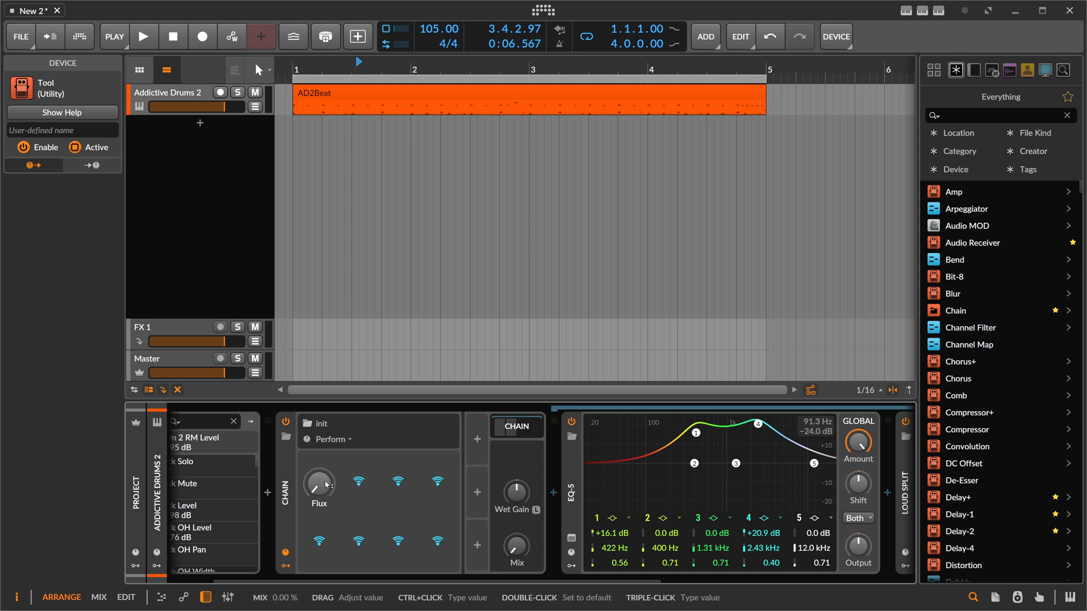
key(space)
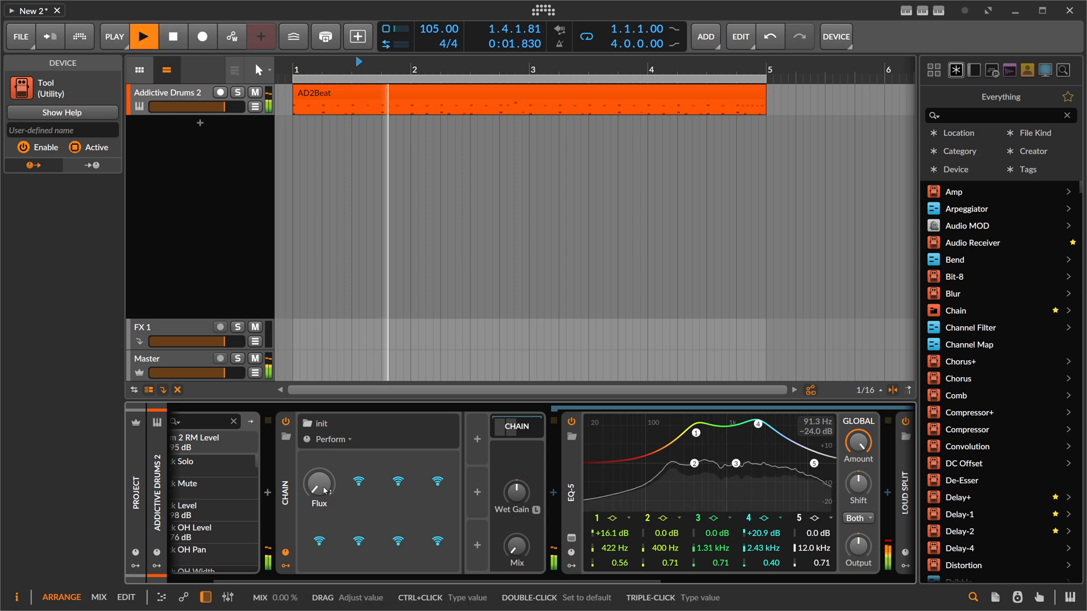
mouse_move(327, 484)
mouse_down()
mouse_move(327, 453)
mouse_move(327, 471)
mouse_up()
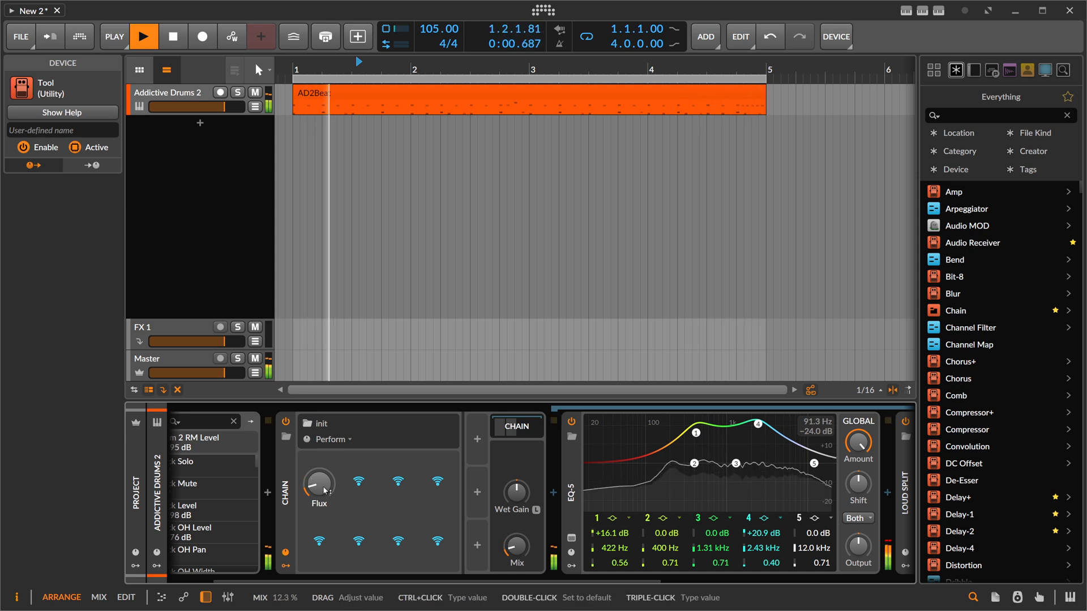
key(space)
Step: Check the Plasma web page and map Loud Split's Rise and Fall to the next two remote controls, set to 16.25 and 17.93
key(alt+Tab)
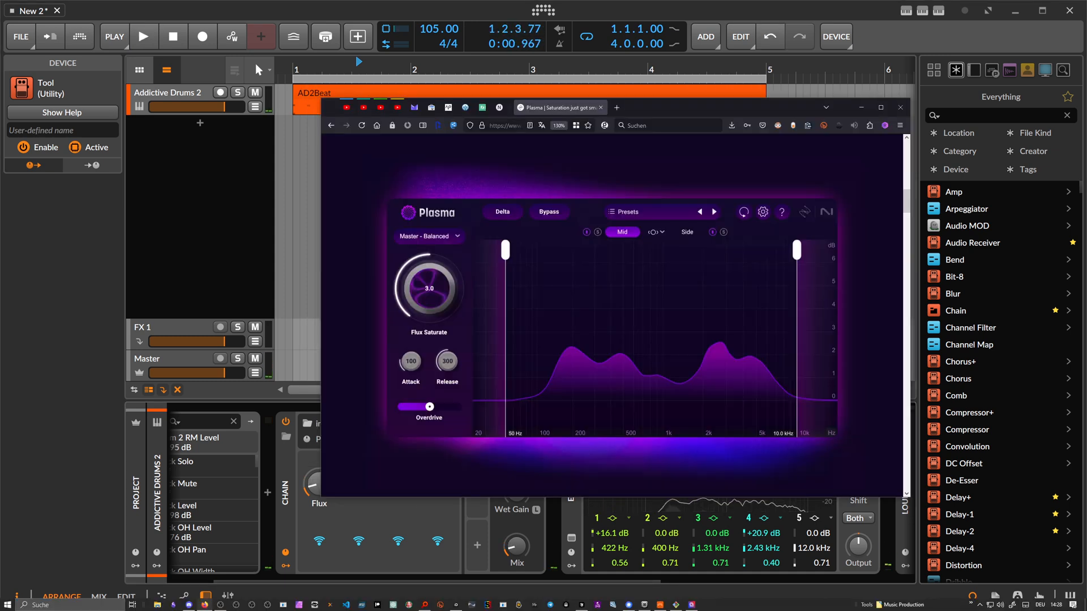
click(298, 496)
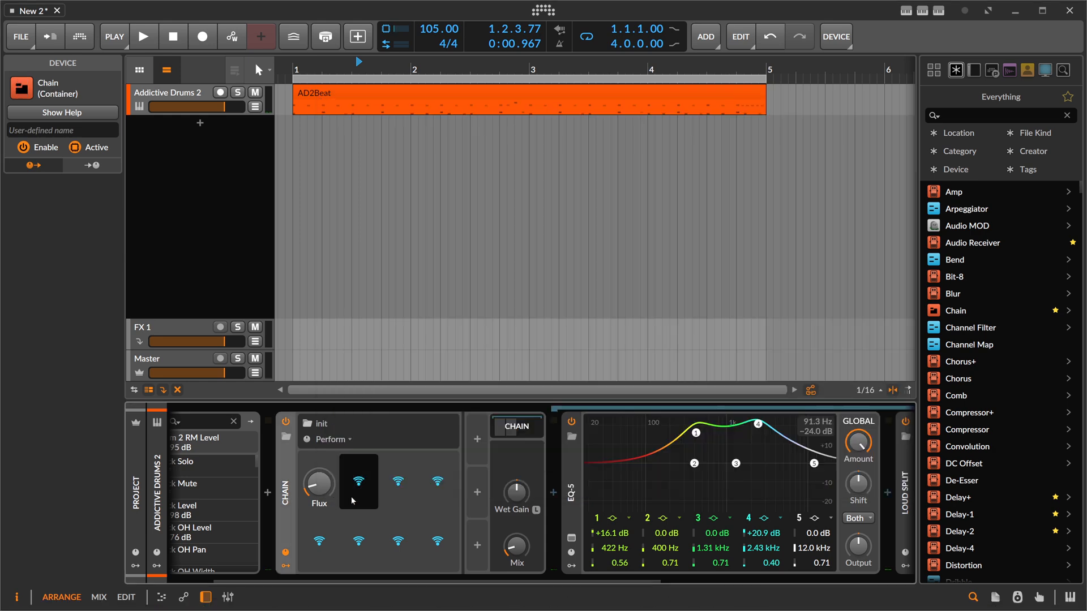
drag(371, 582, 334, 574)
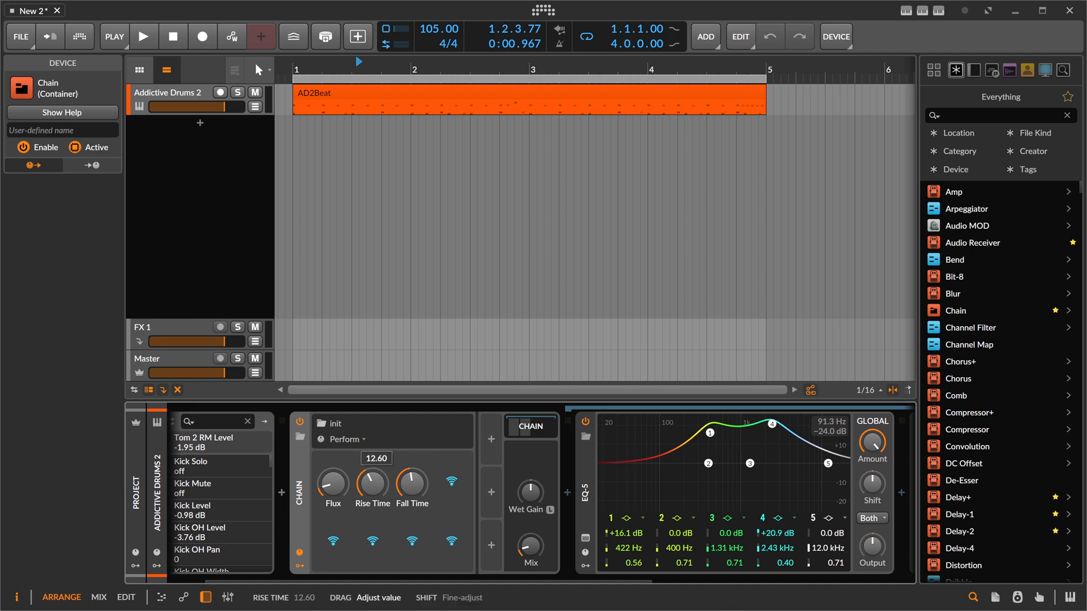
drag(396, 579, 650, 583)
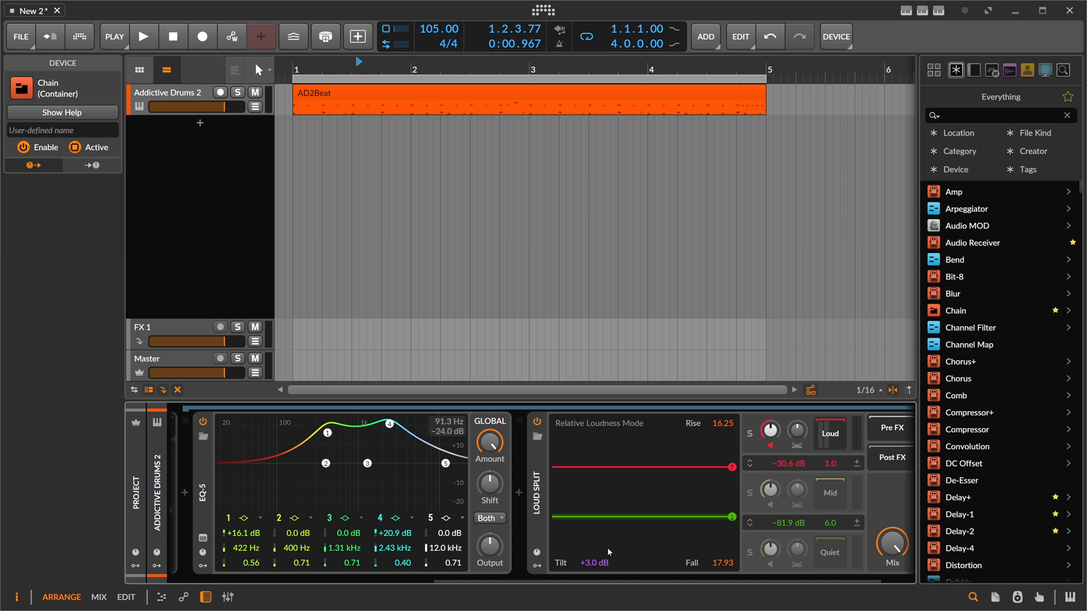
drag(602, 580, 358, 579)
Step: Play the beat while raising Flux to maximum, Rise Time to 40.00 and Fall Time to 61.83
key(space)
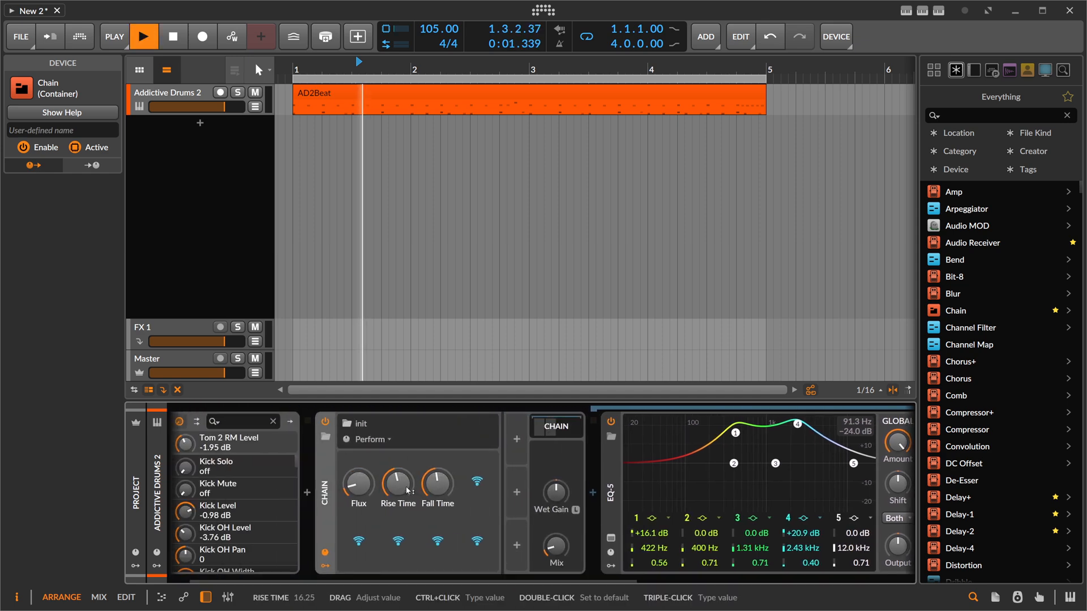
drag(407, 491, 407, 477)
drag(441, 488, 441, 477)
drag(360, 487, 361, 455)
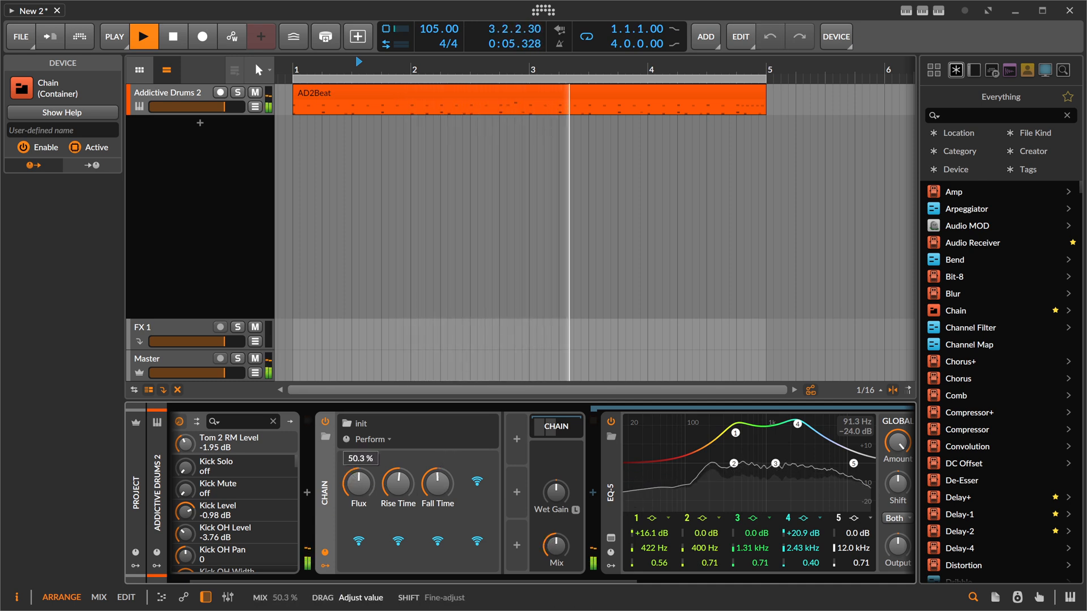
drag(398, 486, 439, 454)
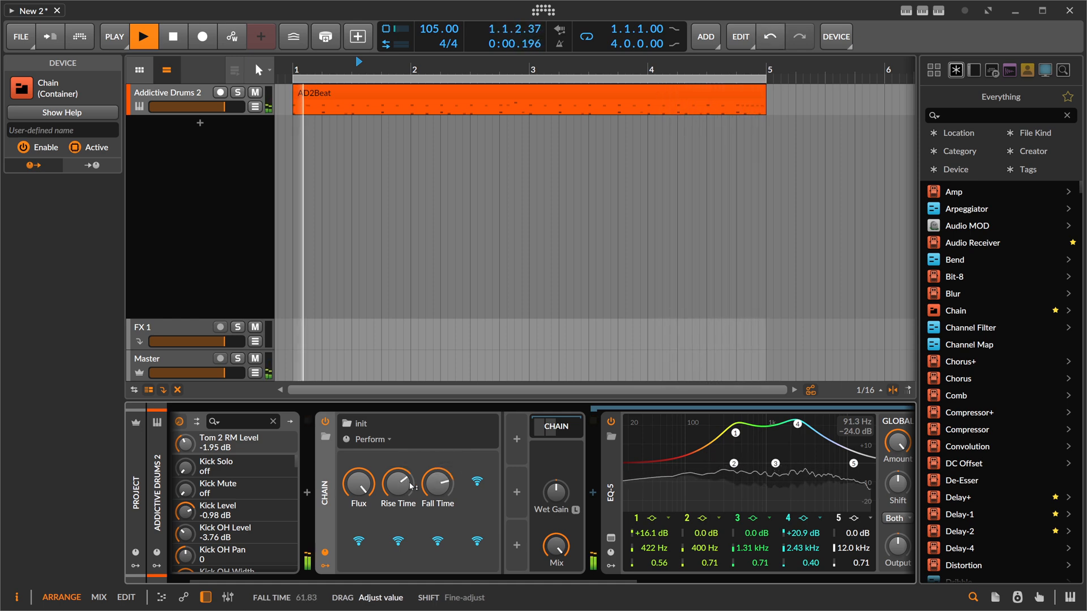
key(space)
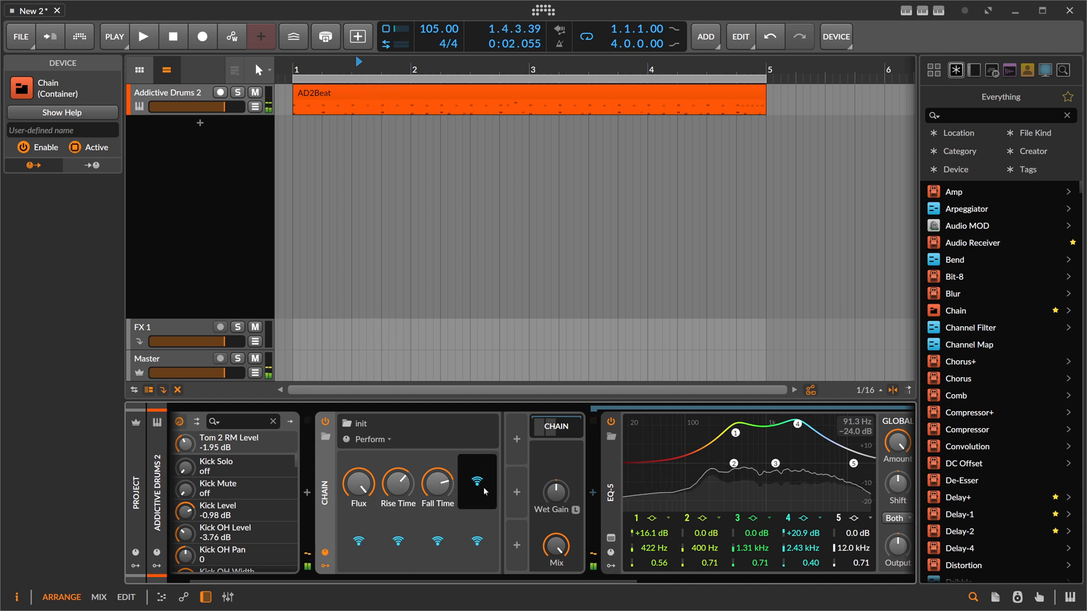
Step: Map EQ-5's Output to the fourth remote control and rename that control Drive
click(484, 488)
drag(612, 580, 728, 580)
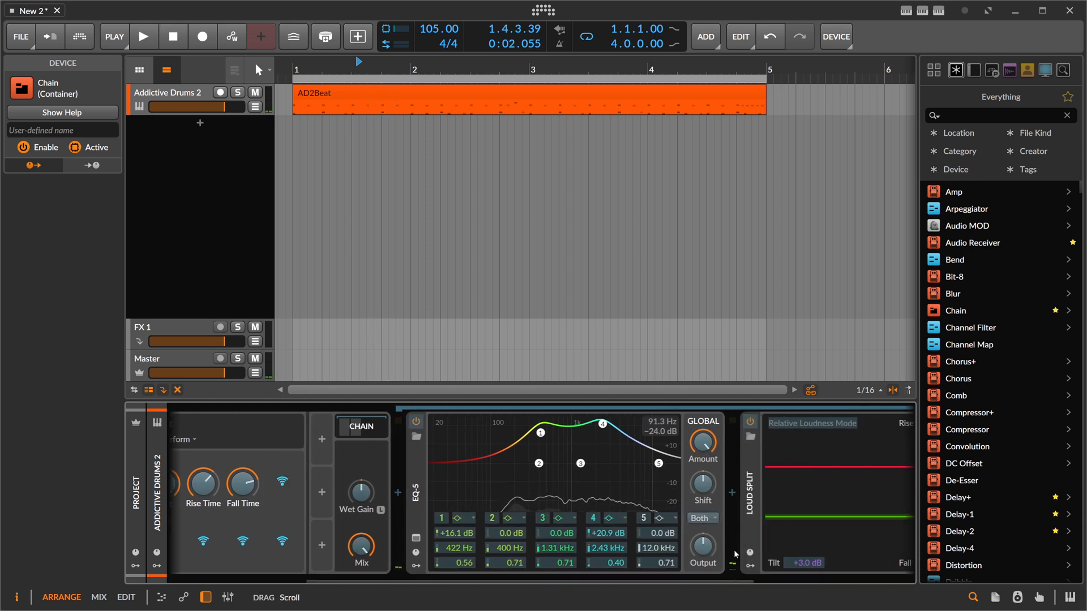
click(706, 548)
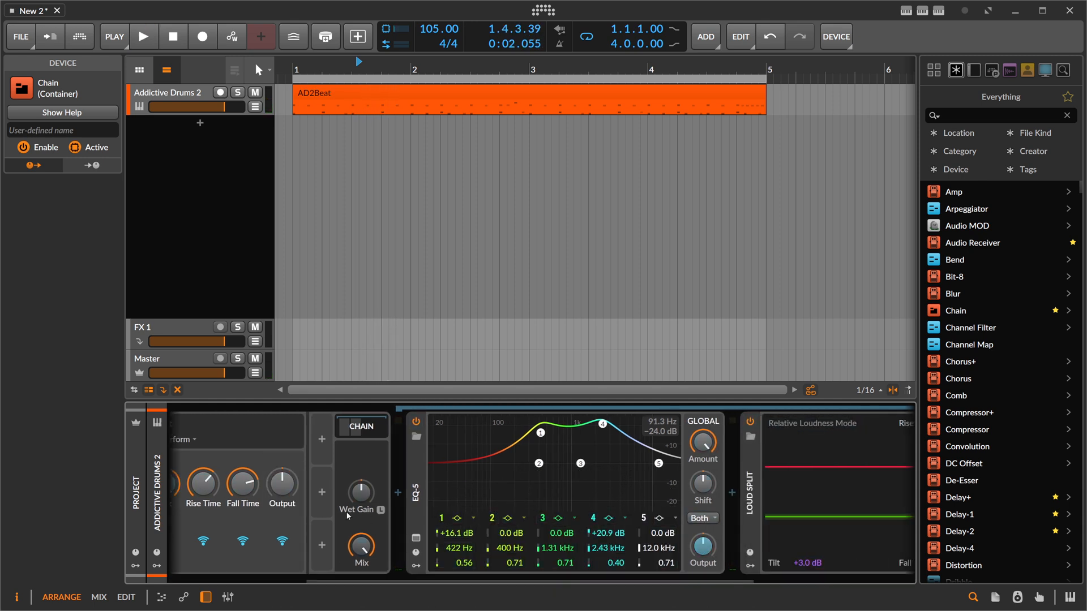
double_click(295, 503)
text(Drive)
key(Return)
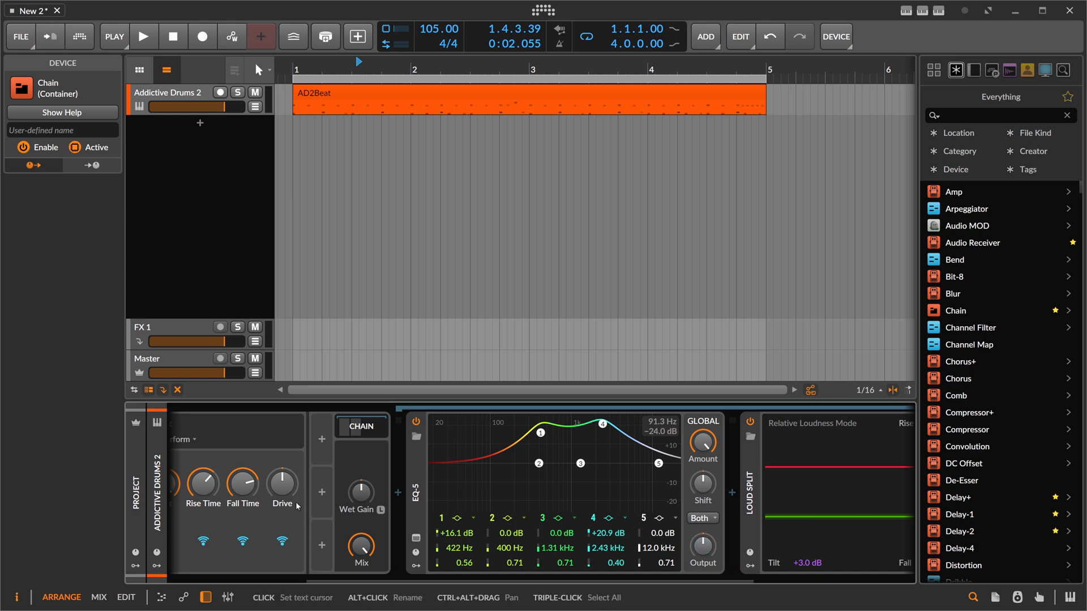
Step: Check the control labels on the Plasma web page and rename the Drive control Overdrive
key(alt+Tab)
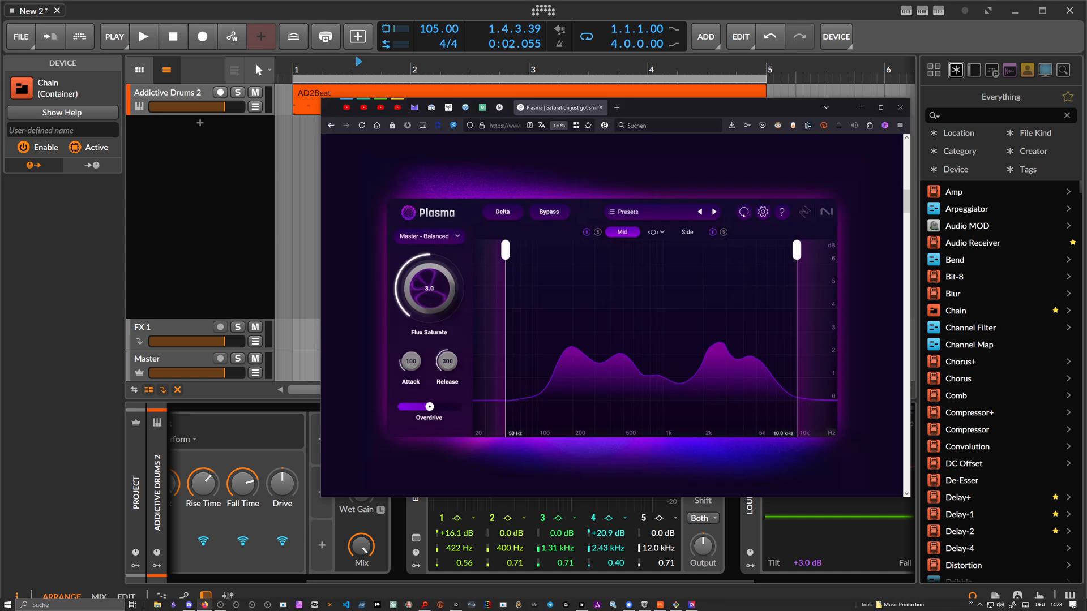
double_click(278, 503)
text(Overd)
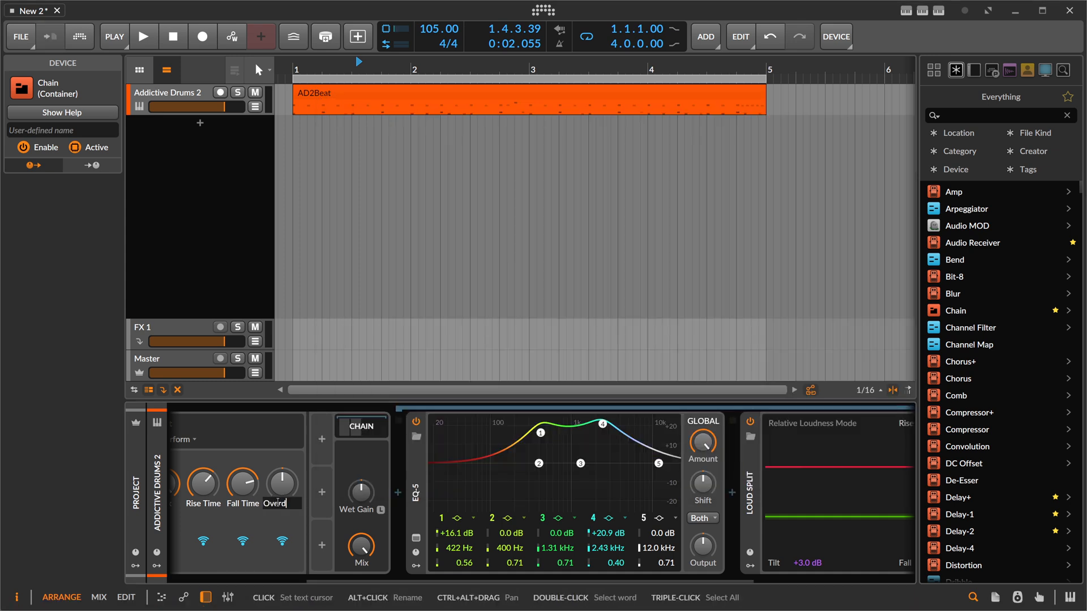
text(rive)
key(Return)
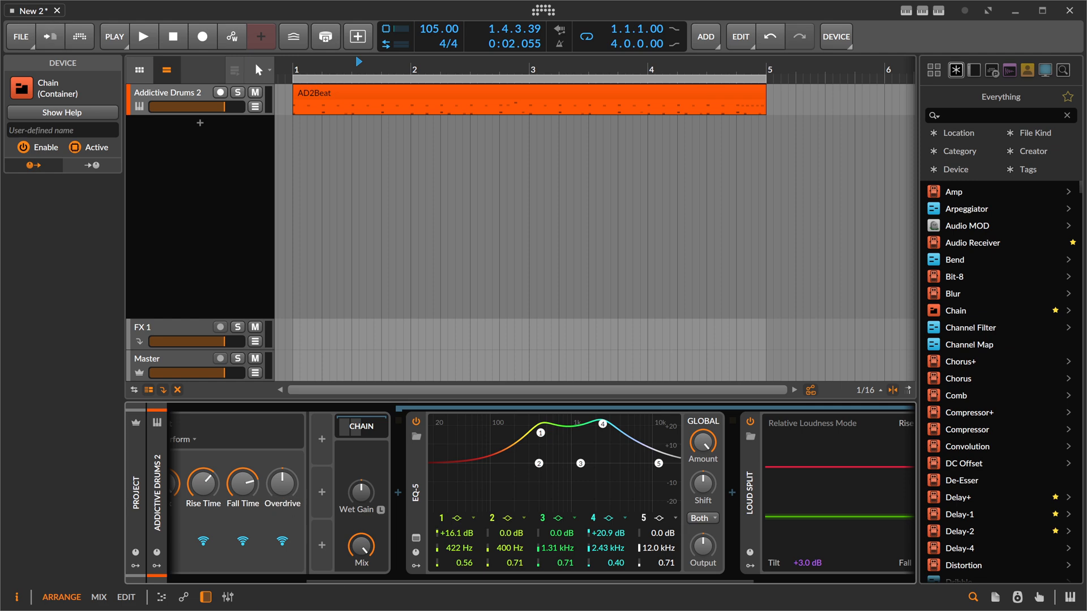
Step: Check the Plasma web page and set EQ-5's band 1 to 129 Hz, +17.6 dB, Q 0.45 and band 4 to 2.54 kHz, +19.2 dB
key(alt+Tab)
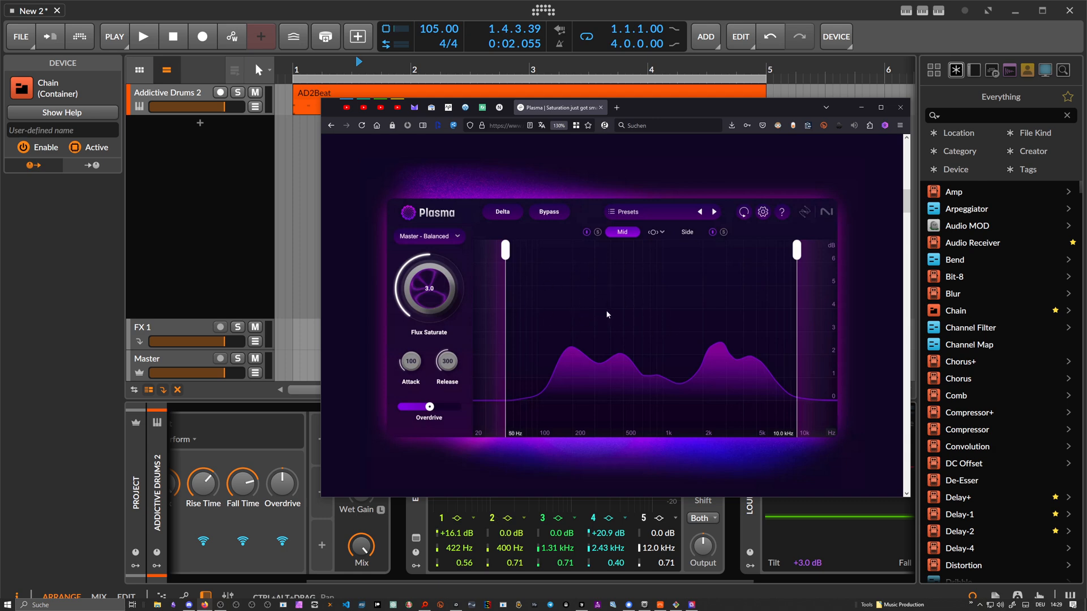
click(278, 324)
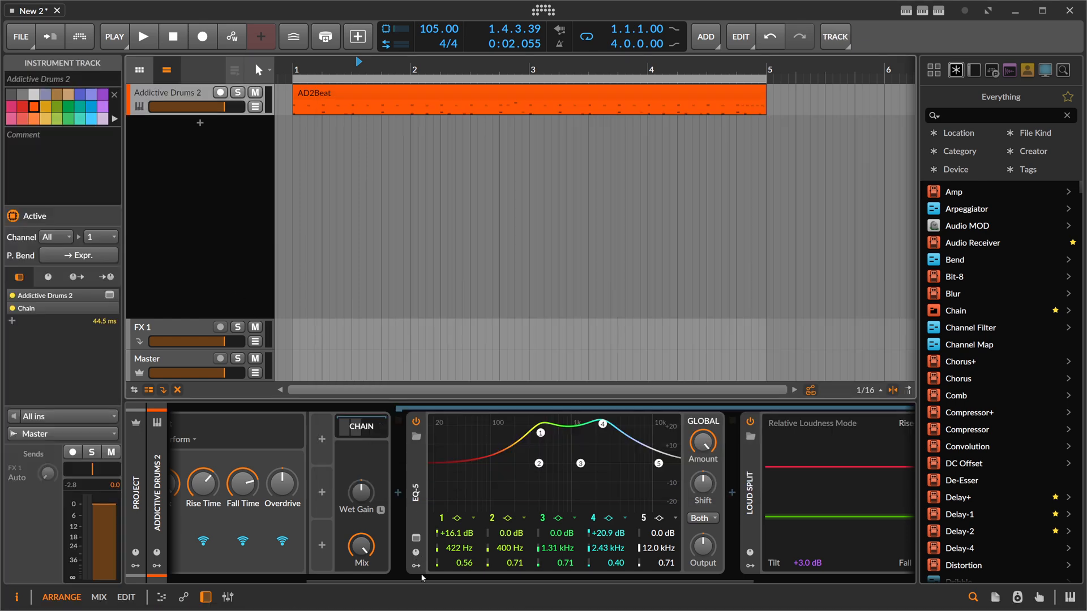
drag(421, 578, 499, 578)
drag(411, 433, 369, 431)
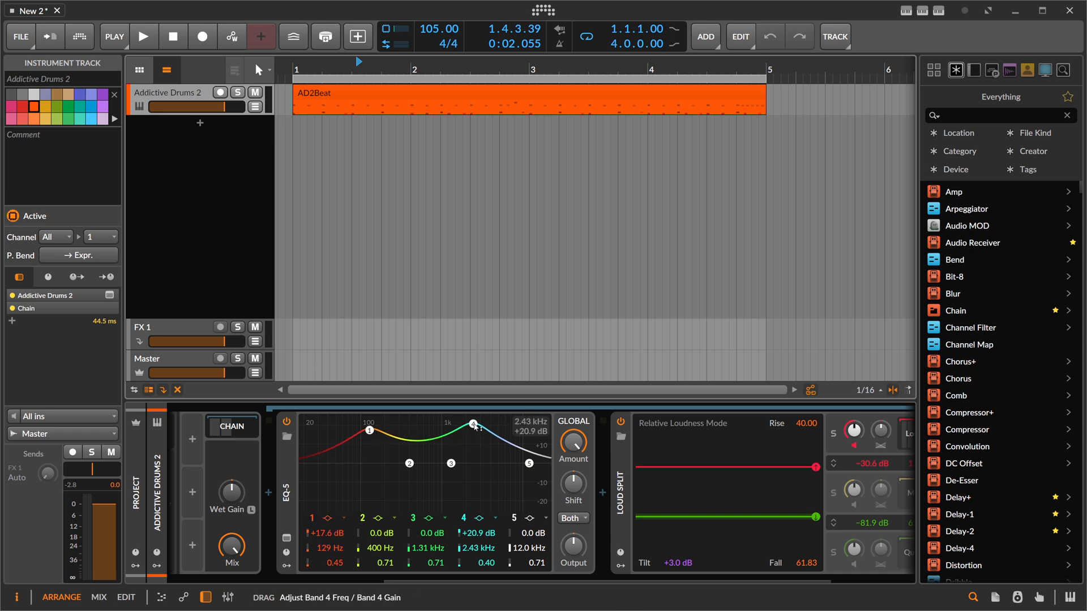
drag(491, 579, 274, 571)
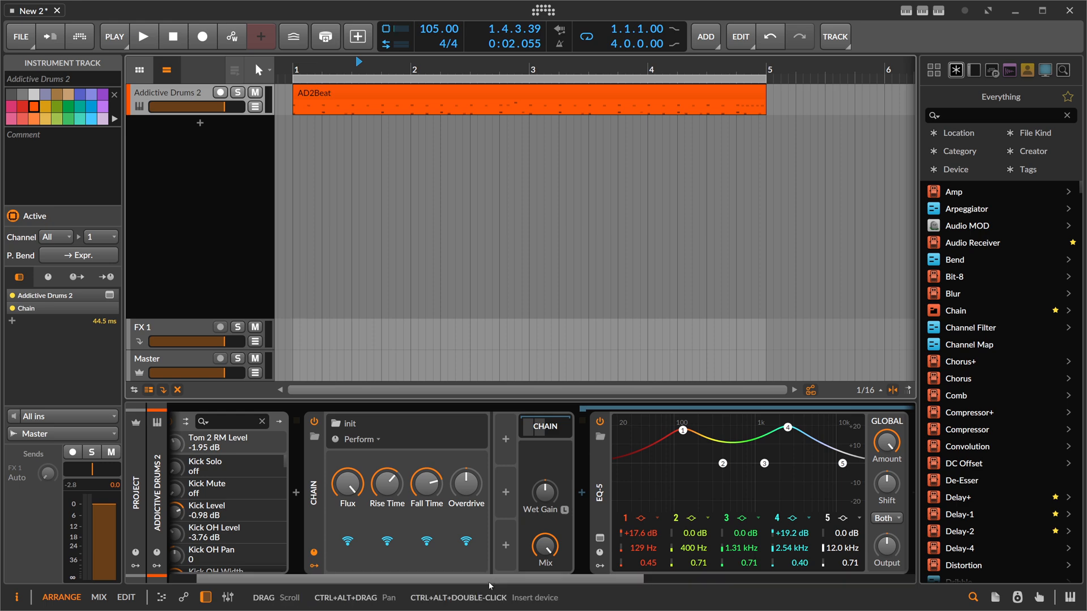
mouse_move(488, 583)
mouse_down()
mouse_move(798, 573)
mouse_move(471, 572)
mouse_up()
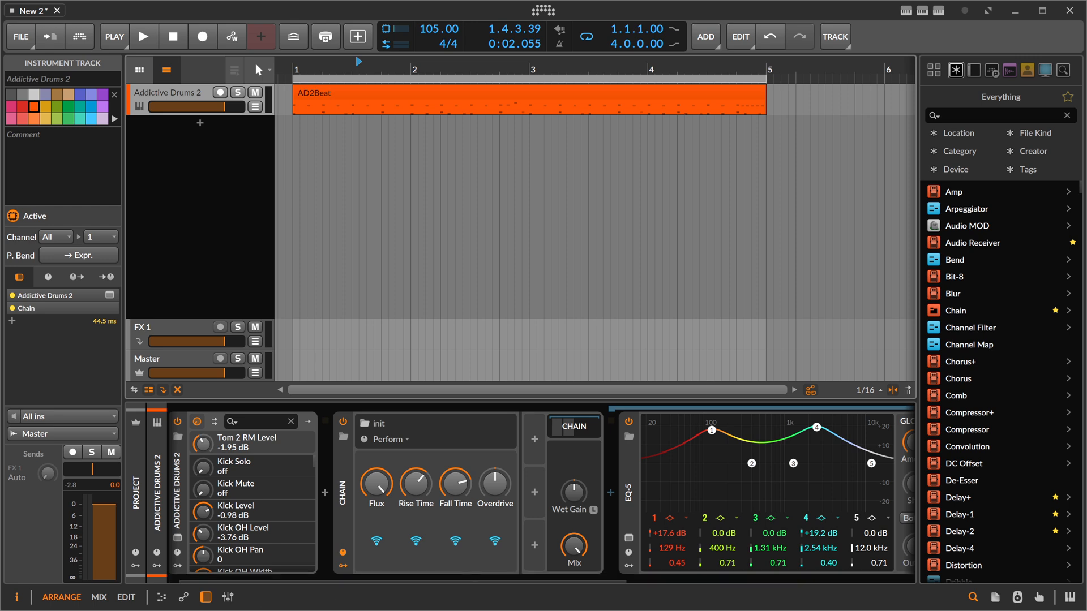
Step: Recheck the Plasma web page and set EQ-5's band 1 to 101 Hz, +20.7 dB, Q 0.28 and band 4 to 3.60 kHz, 0.0 dB
key(alt+Tab)
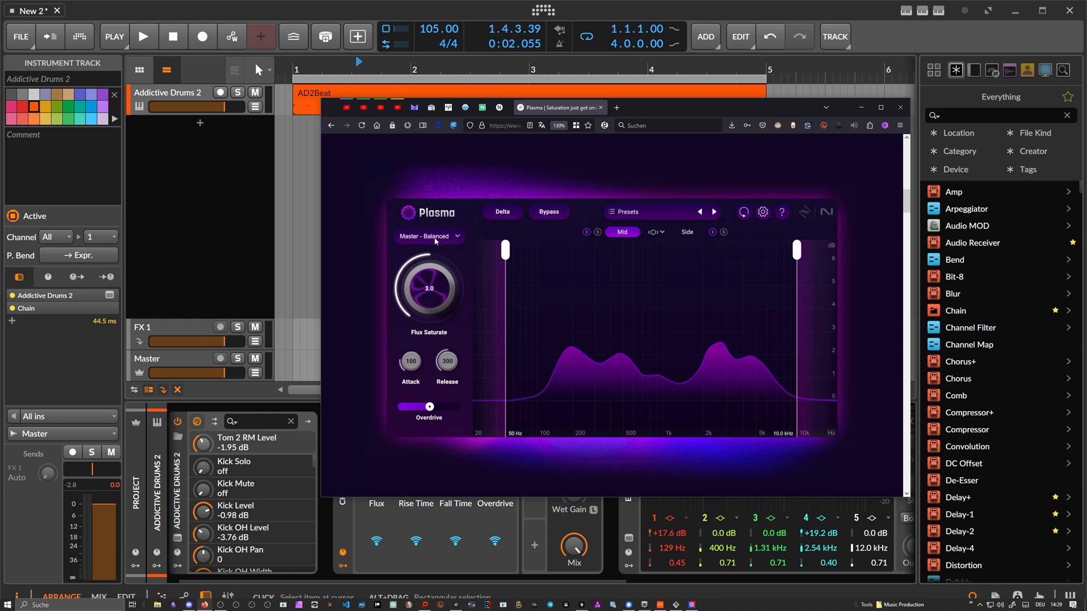
key(alt+Tab)
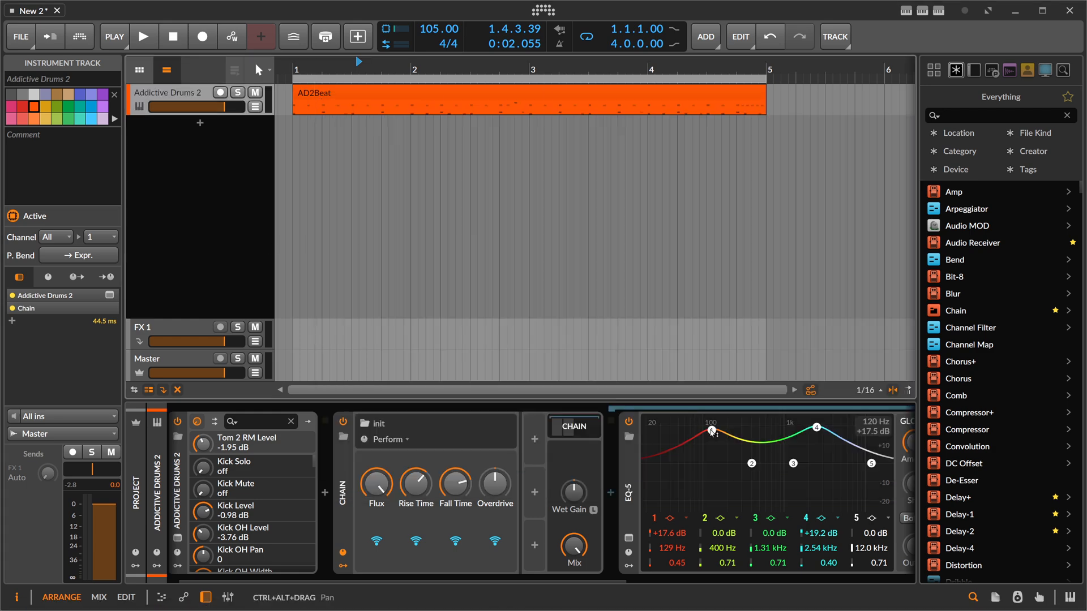
key(ctrl+z)
key(ctrl+z)
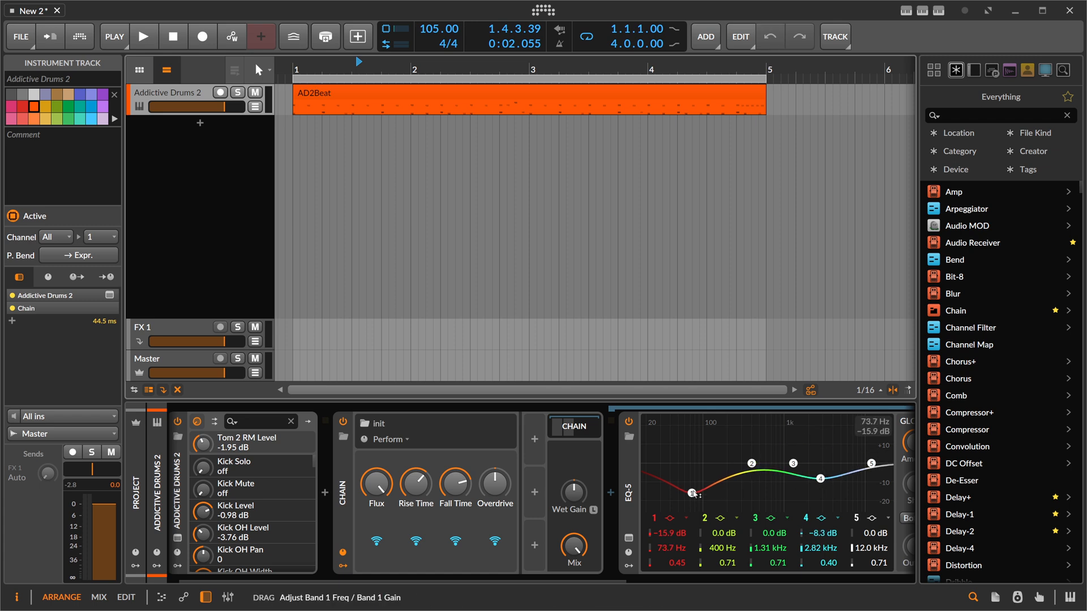
drag(691, 419, 704, 426)
scroll(704, 425, down, 2)
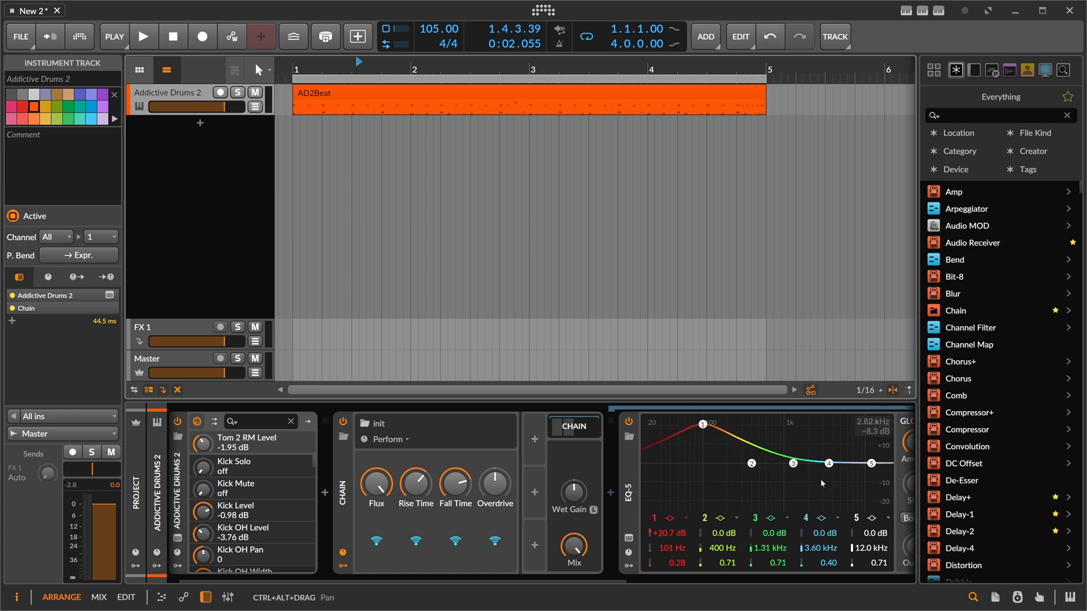
Step: Undo EQ-5's band 4 and band 1 gain moves, and set band 3 to 509 Hz, +21.1 dB, Q 0.22
drag(829, 463, 827, 494)
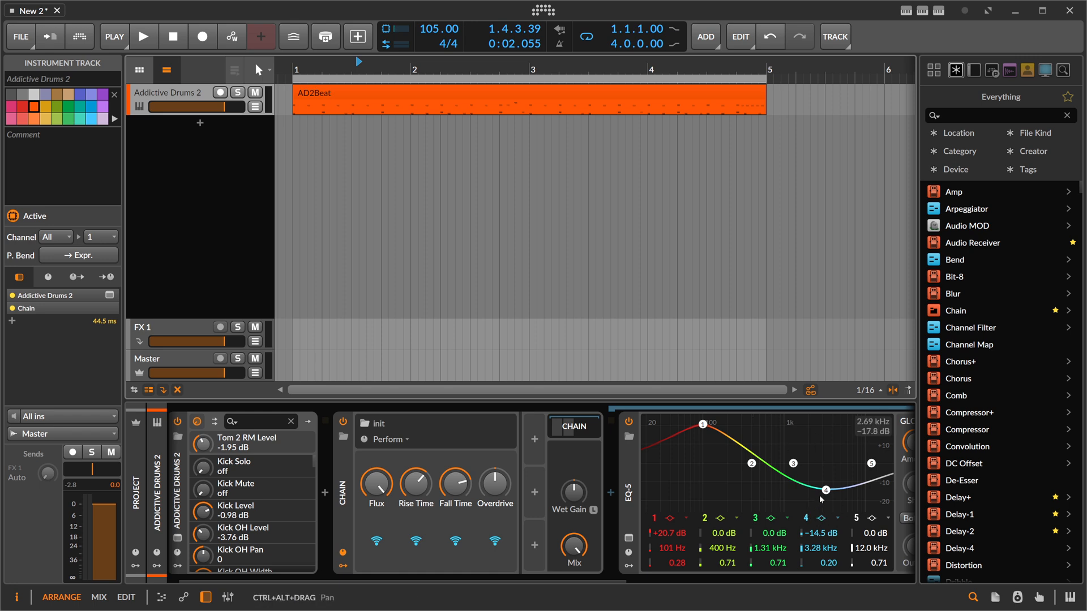
key(ctrl+z)
key(ctrl+z)
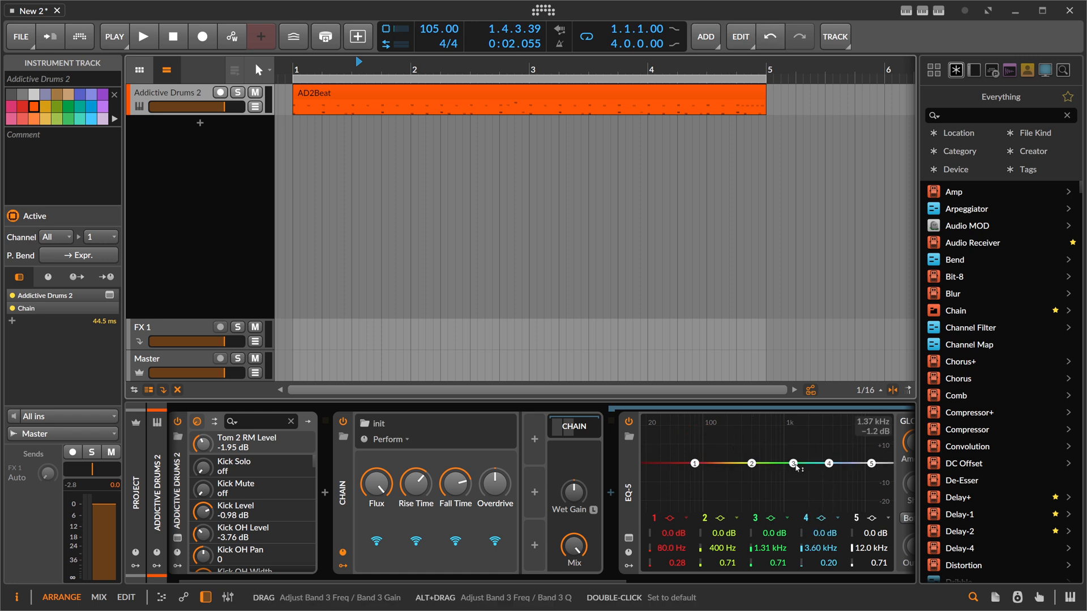
drag(793, 463, 760, 424)
Step: Play the beat while trying Flux down to about 14 % and EQ-5's global Amount at about 87 %
drag(601, 580, 764, 575)
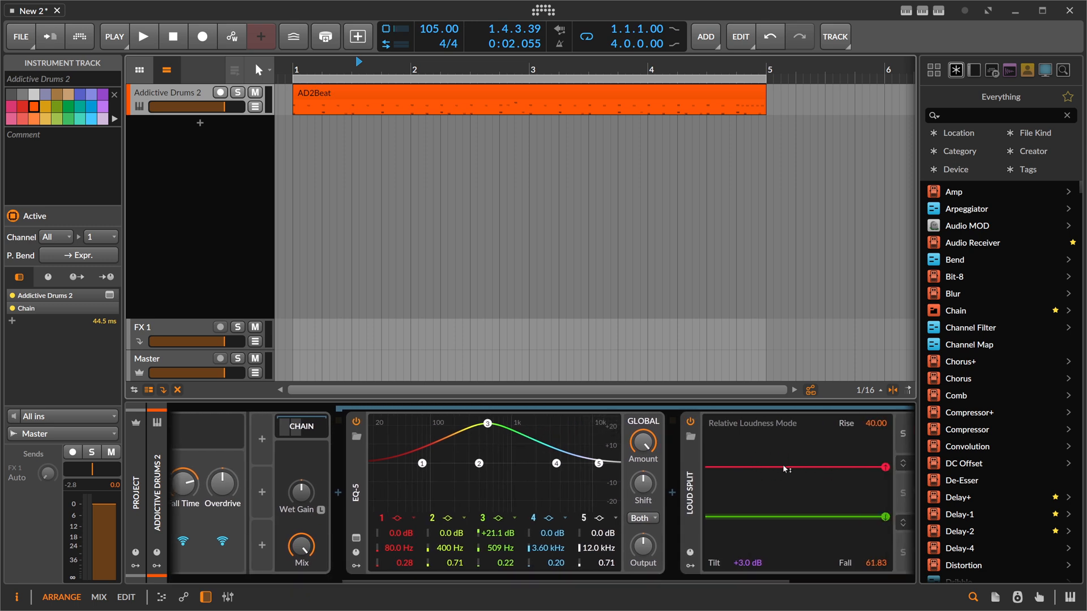
drag(676, 579, 811, 460)
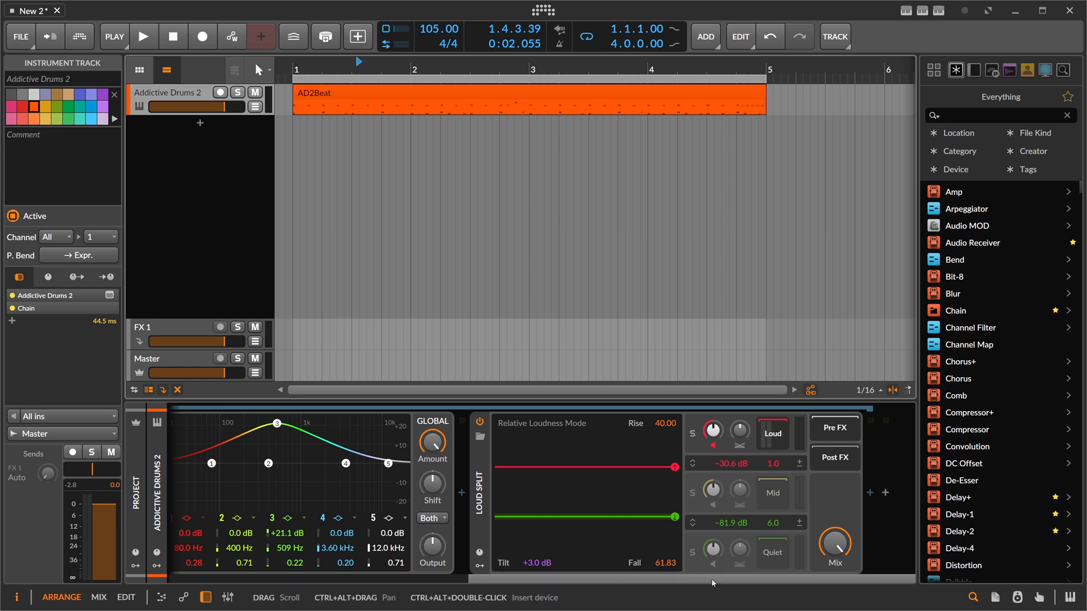
drag(713, 578, 622, 572)
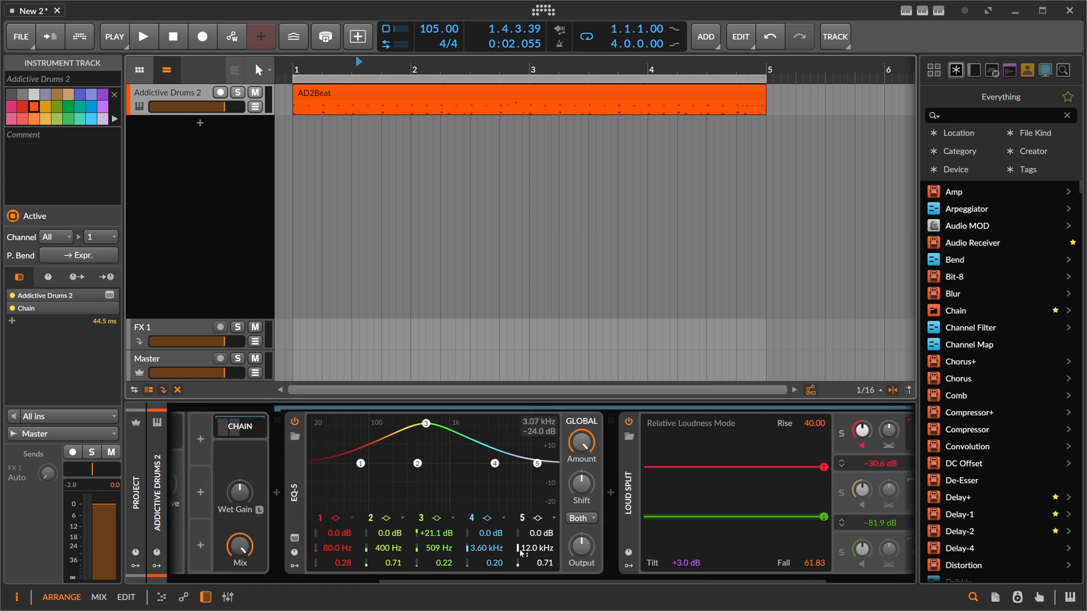
drag(530, 580, 390, 544)
key(space)
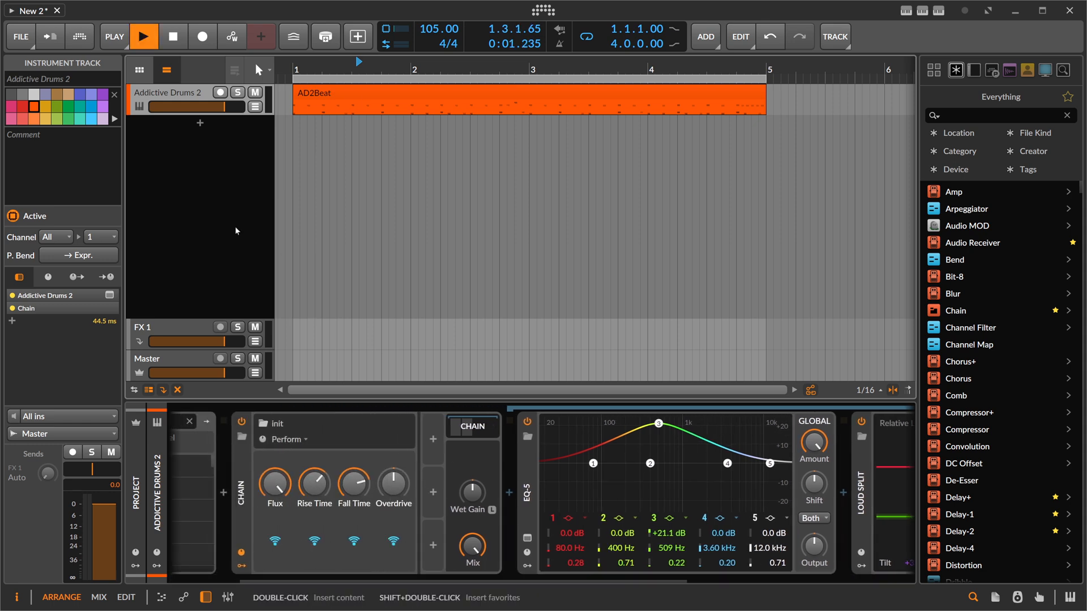
mouse_move(277, 481)
mouse_down()
mouse_move(277, 557)
mouse_move(274, 477)
mouse_up()
key(space)
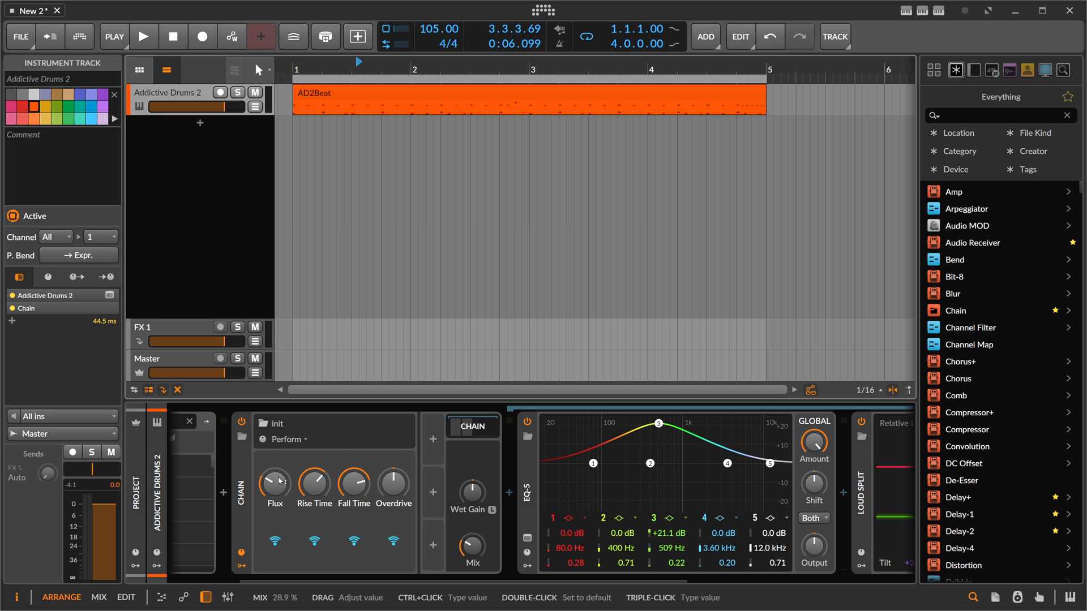
drag(280, 481, 279, 493)
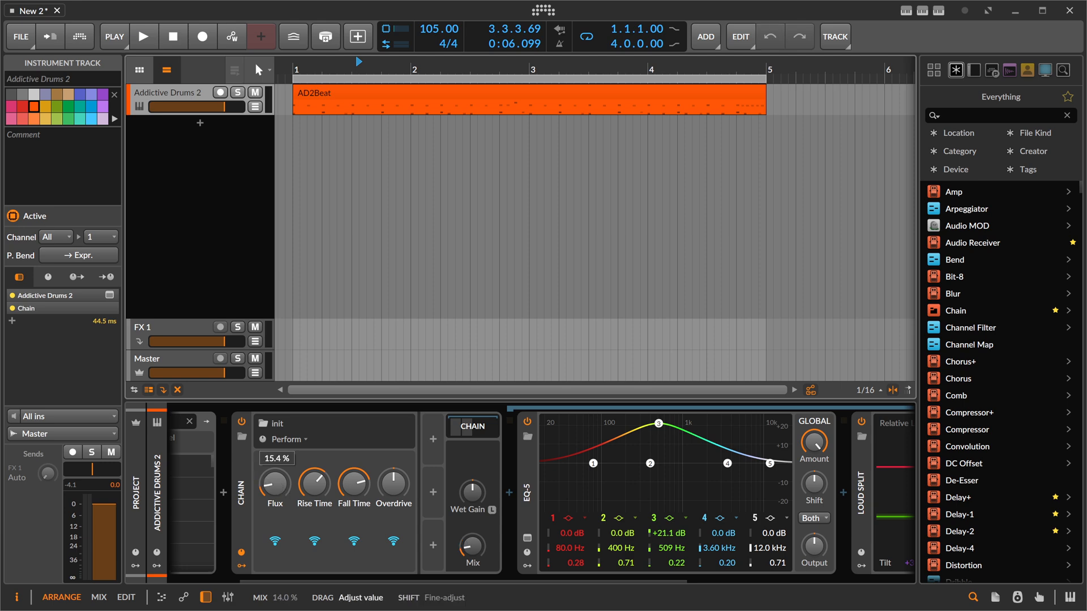
drag(814, 442, 813, 445)
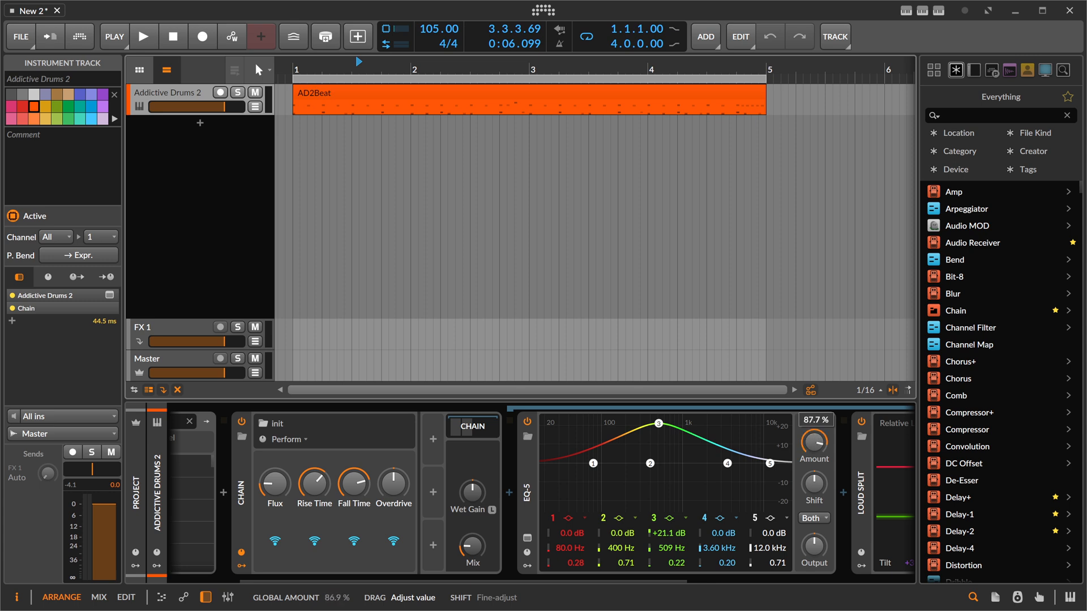
Step: Map the Chain's Mix to the remote slot below Overdrive, and remap the first control to EQ-5's global Amount, named Flux
click(393, 541)
click(473, 547)
right_click(277, 475)
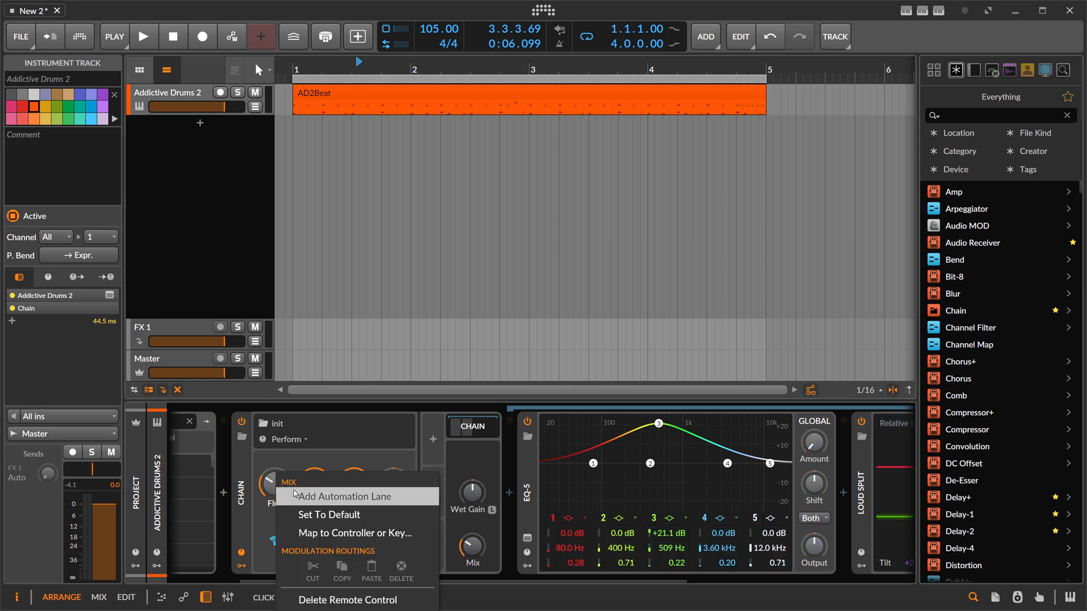
click(334, 533)
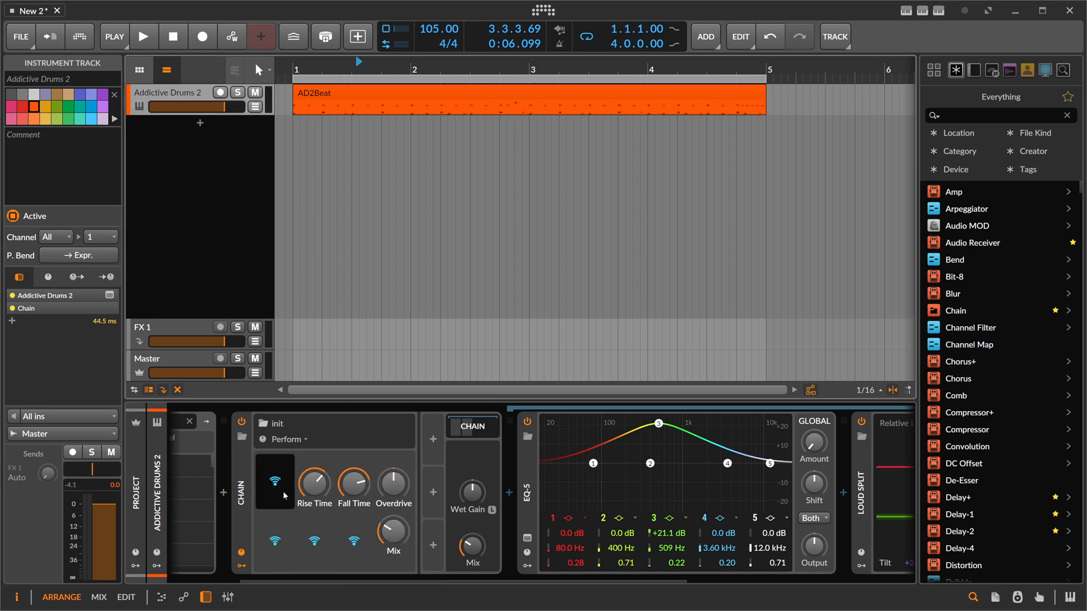
click(817, 449)
double_click(273, 504)
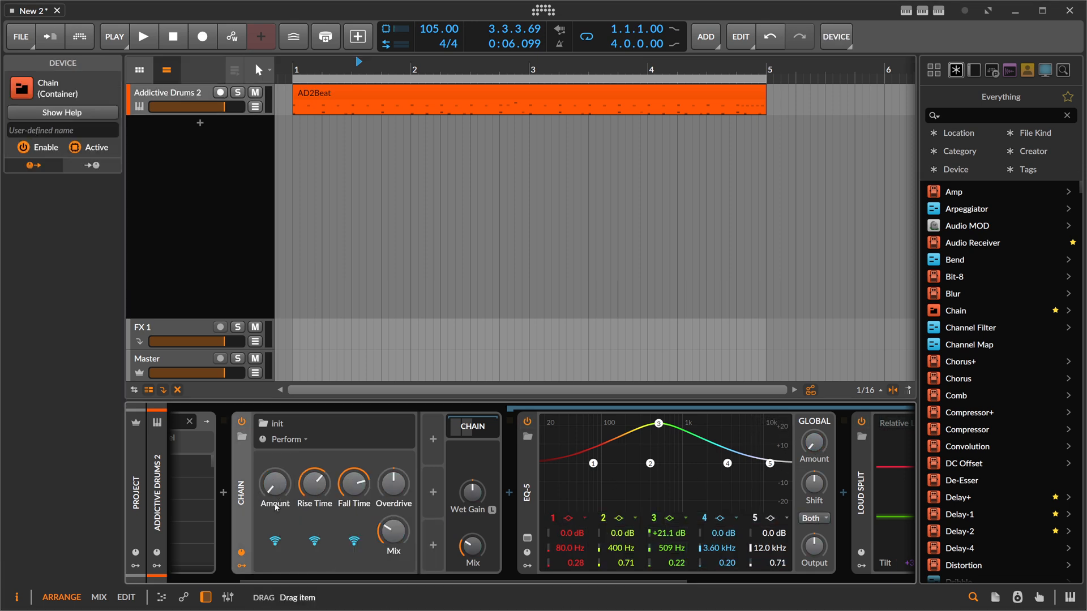
key(Return)
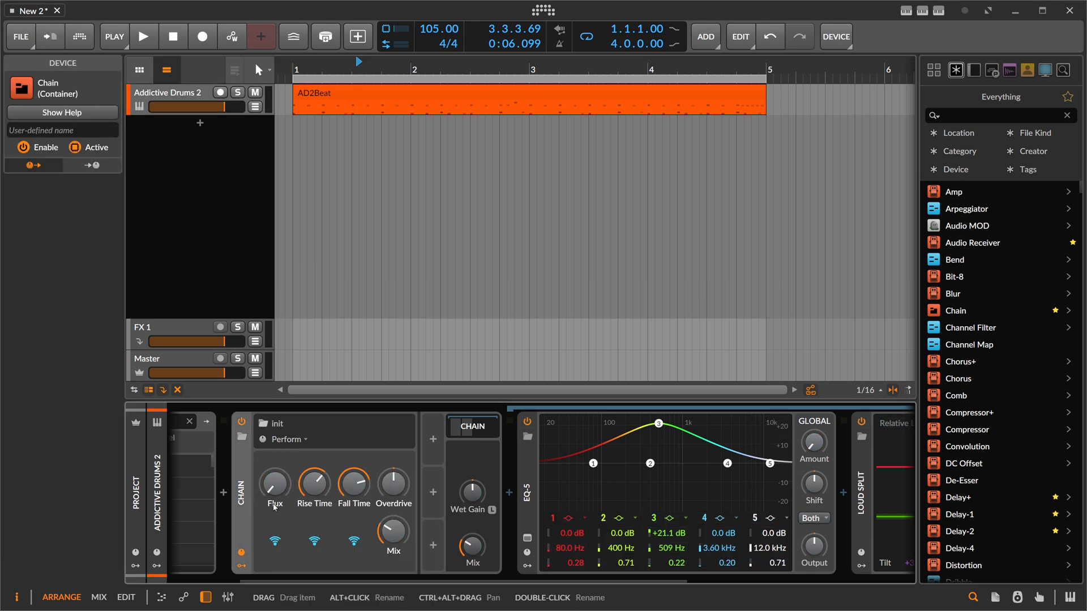
Step: Play the beat while sweeping the remapped Flux control to hear its effect
key(space)
drag(284, 491, 283, 459)
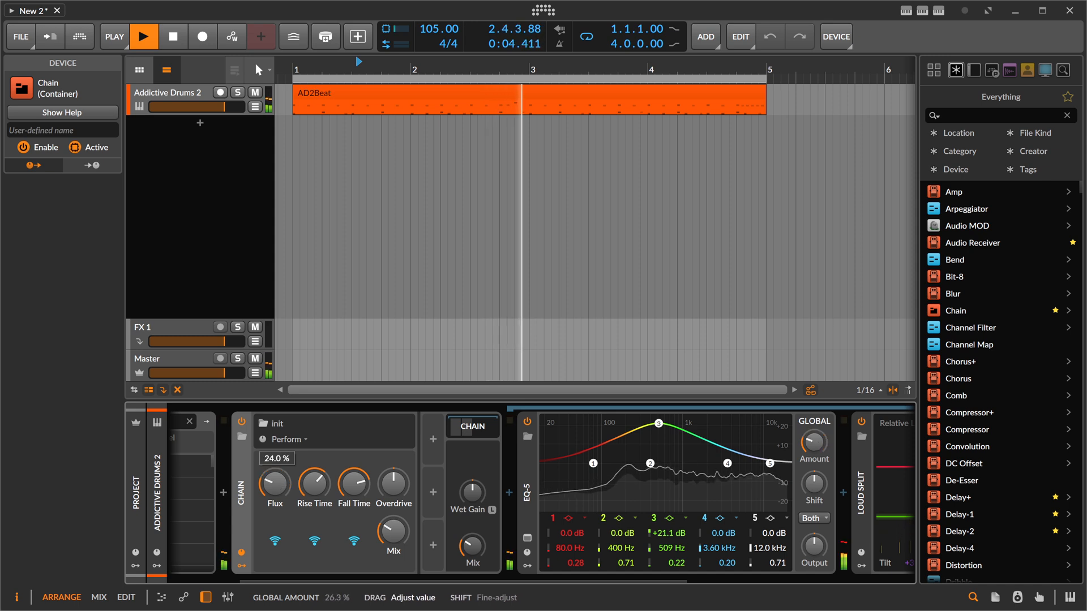
key(space)
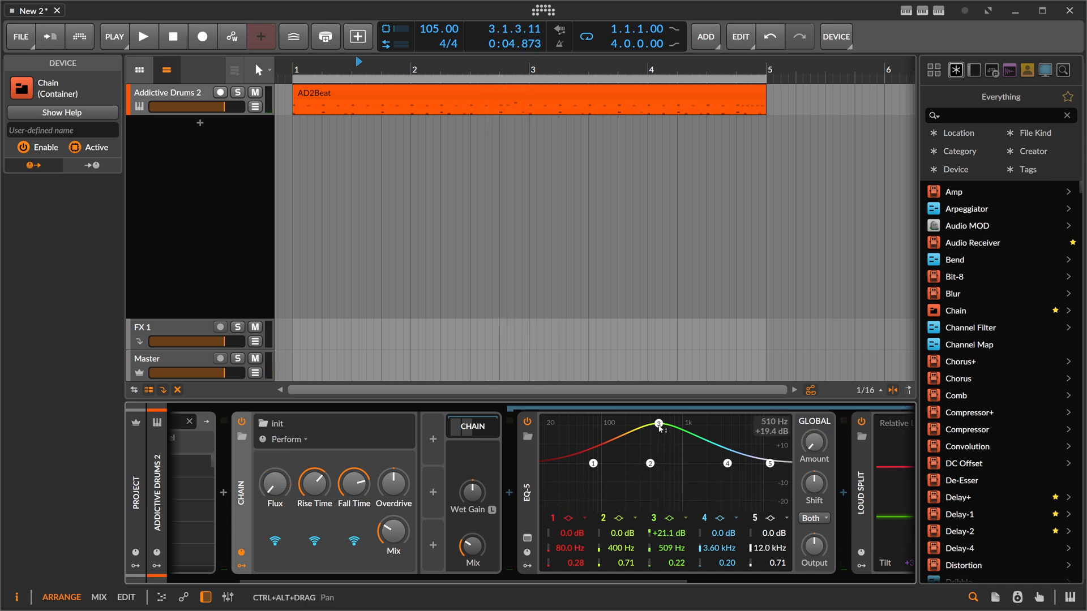
Step: Play the beat with Flux at maximum, and raise Mix to about 45 %, Overdrive to +4.8 dB and the Rise and Fall times
drag(504, 581, 674, 563)
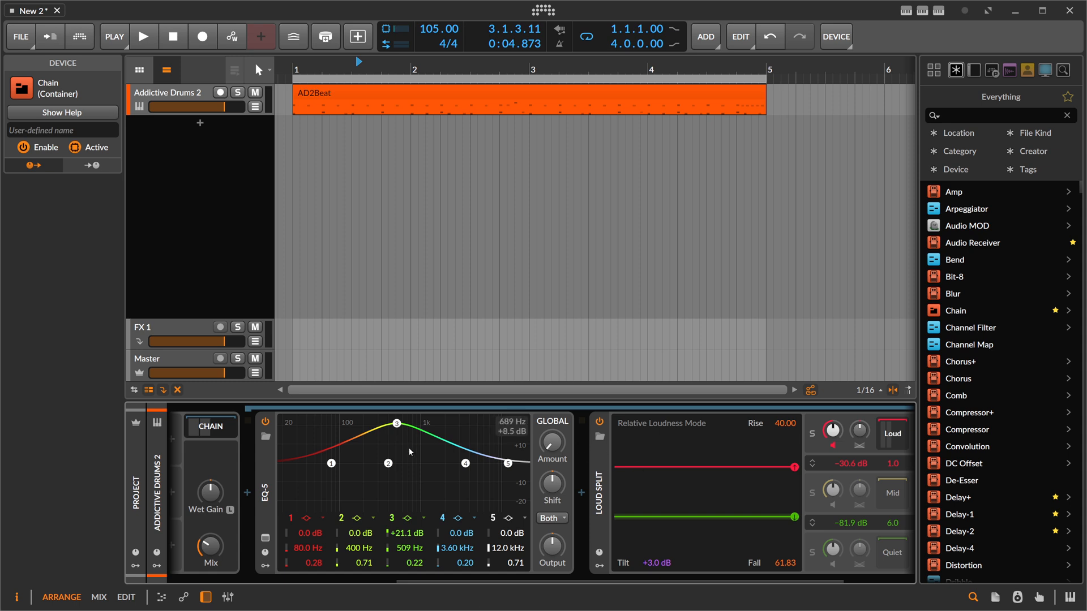
drag(511, 581, 290, 581)
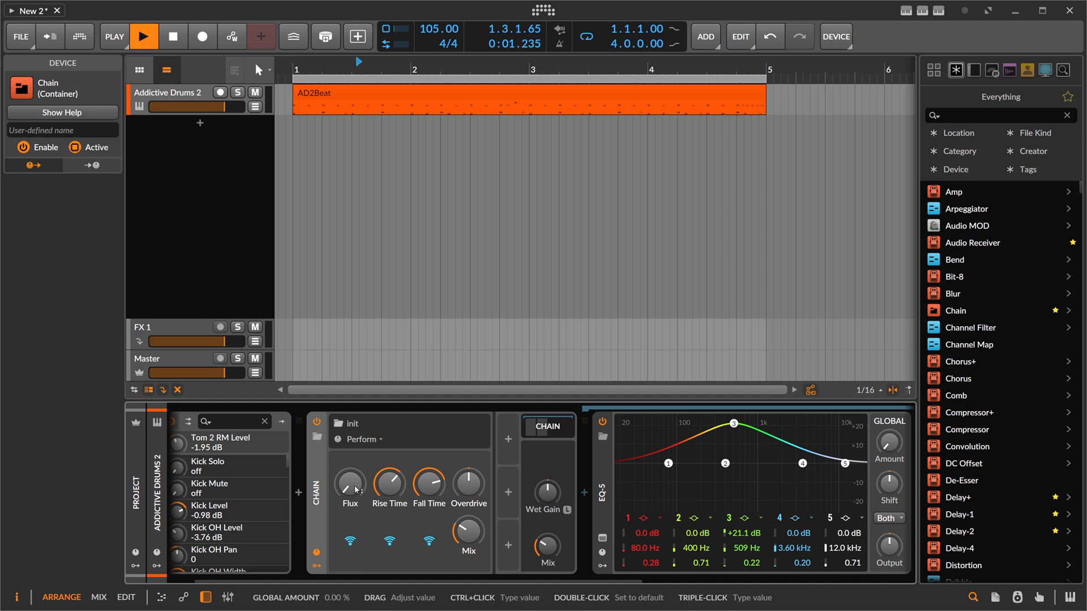
drag(355, 488, 356, 431)
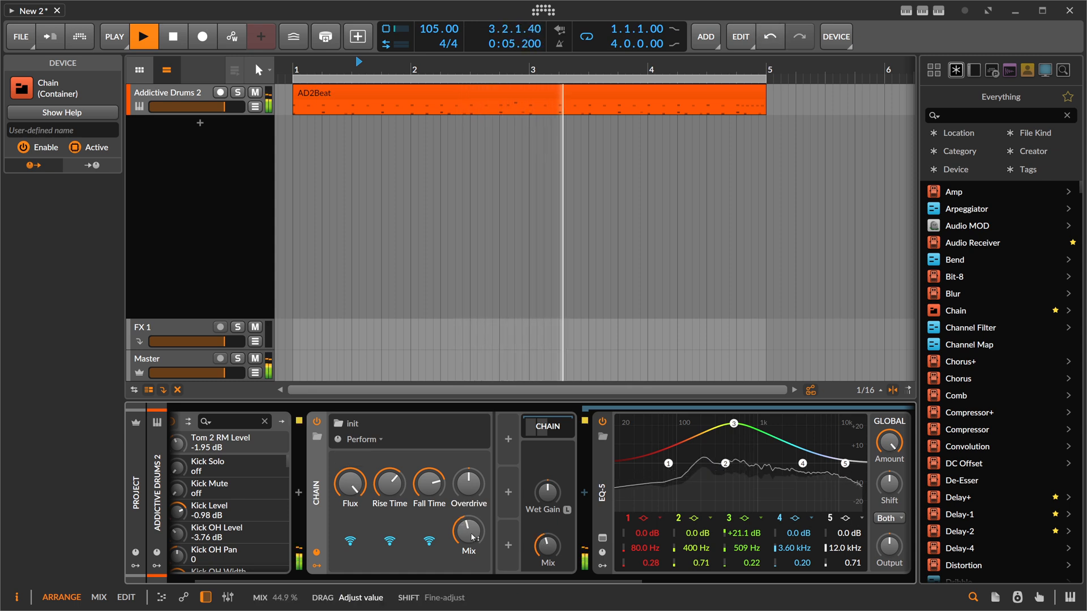
drag(469, 485, 390, 478)
drag(469, 485, 469, 499)
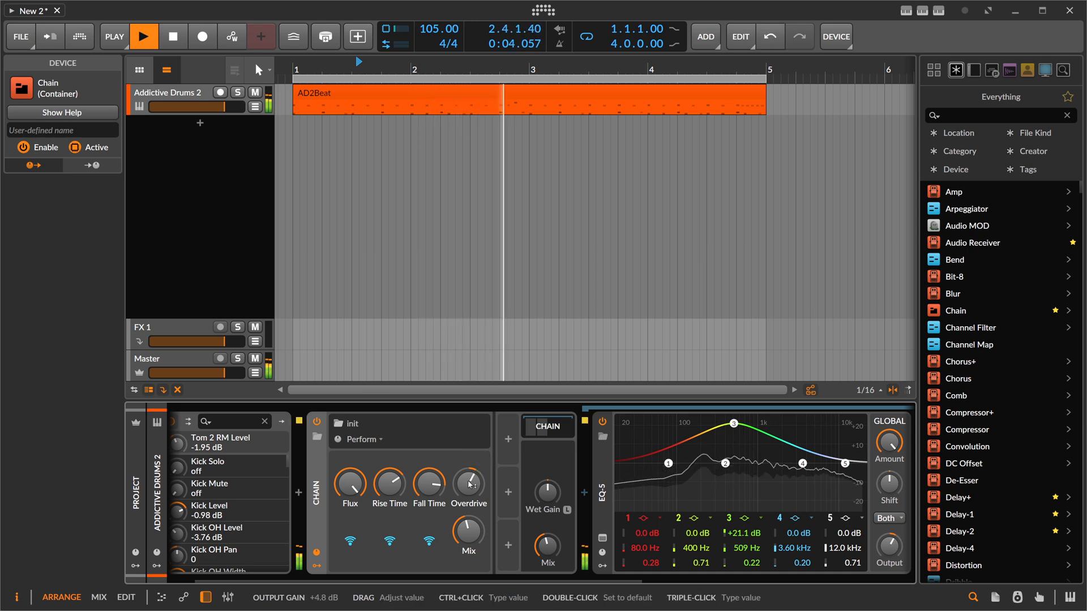
Step: Lower Flux, return Overdrive to 0 dB and set Mix to 35.1 %, and stop playback
drag(350, 484, 350, 495)
drag(350, 484, 350, 501)
drag(468, 531, 469, 550)
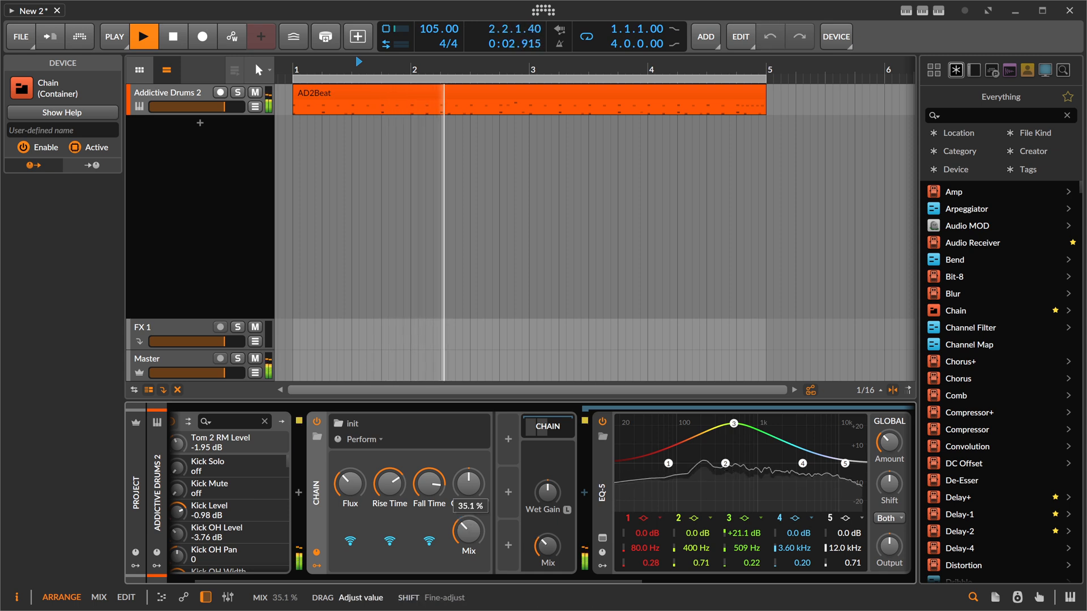
key(space)
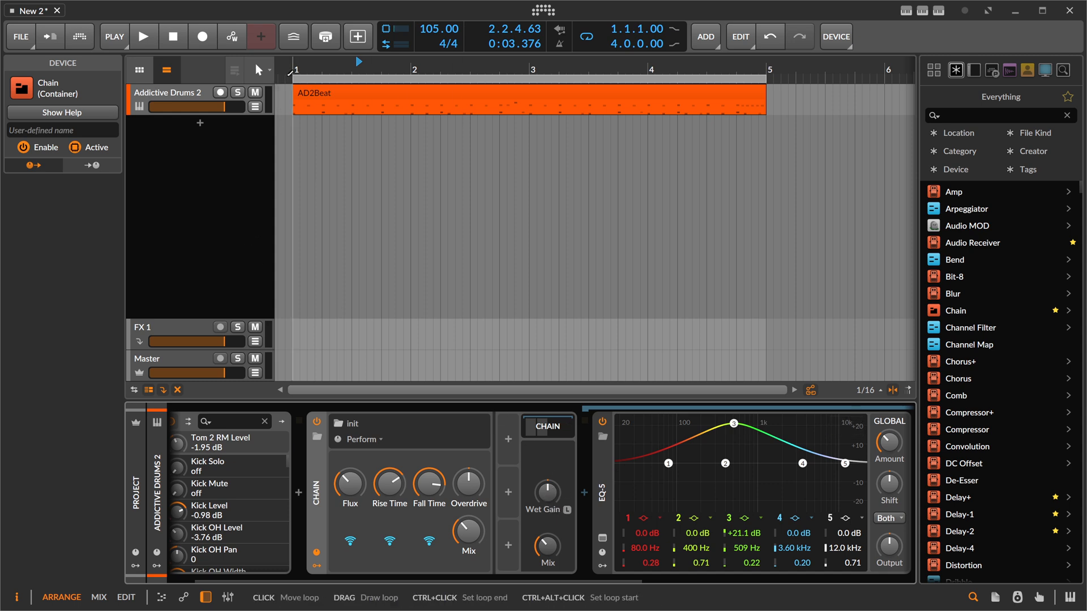
Step: Play the beat from bar 1, raising the Chain's Wet Gain and setting Mix to 21.1 %
key(space)
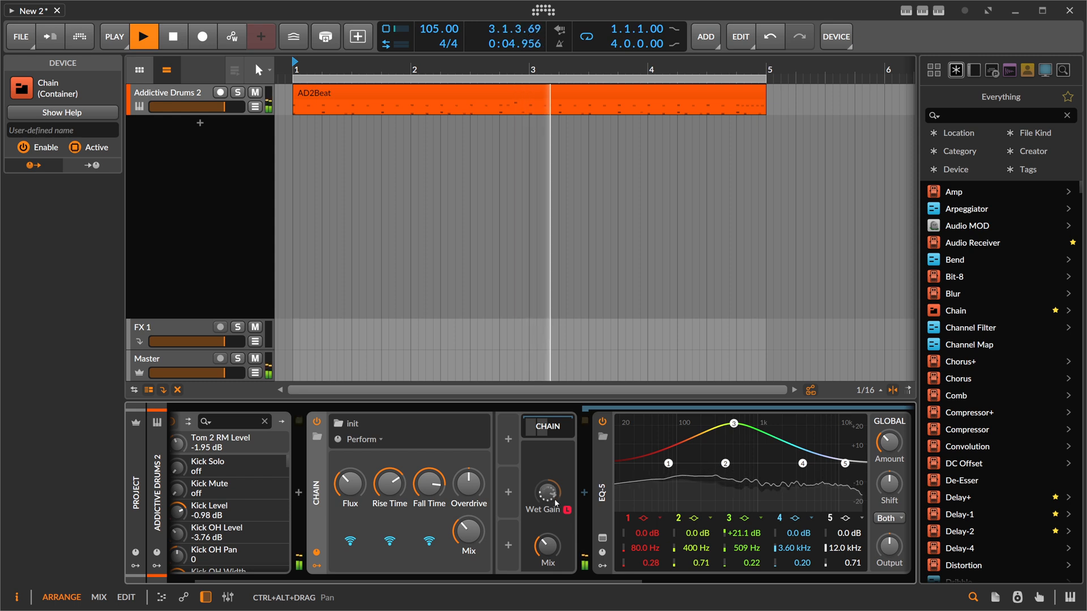
mouse_move(469, 484)
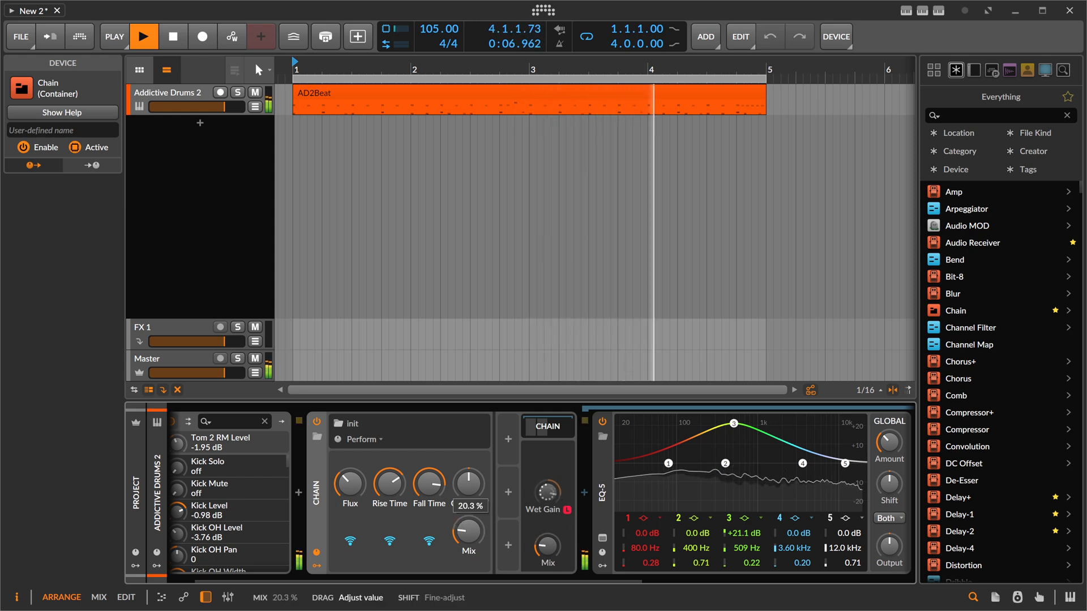
drag(469, 533, 469, 531)
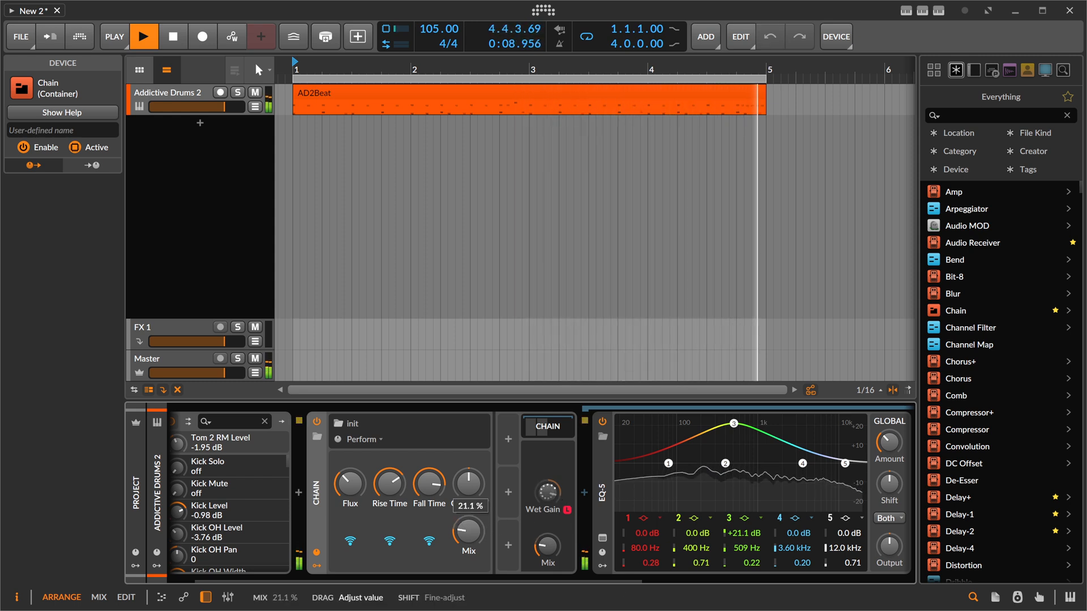
key(space)
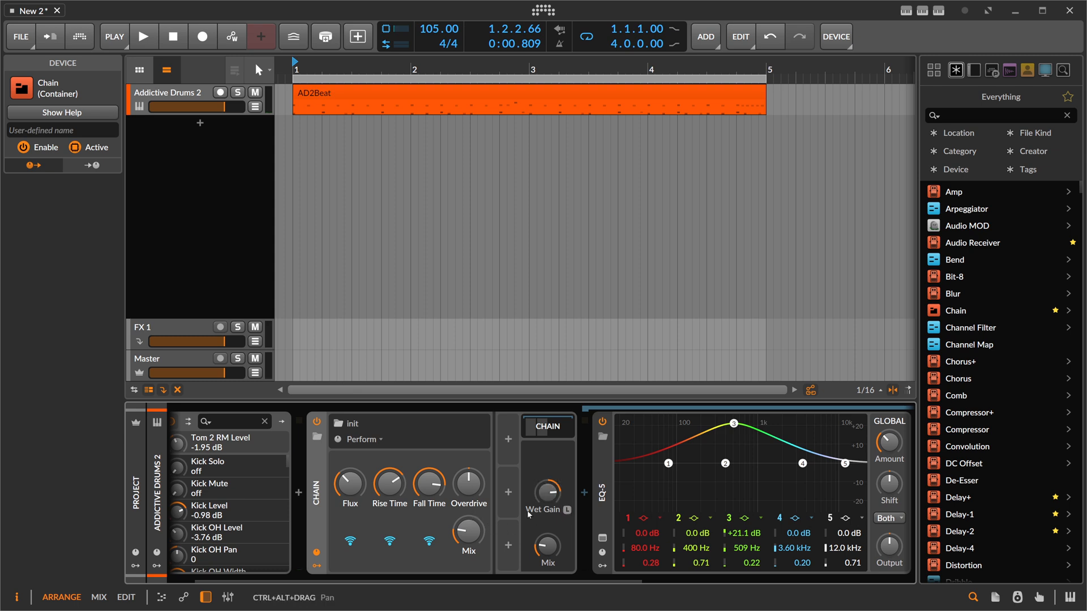
Step: Name the Chain device Plasma and hide its nested devices and modulator slots
drag(512, 578, 388, 555)
click(580, 431)
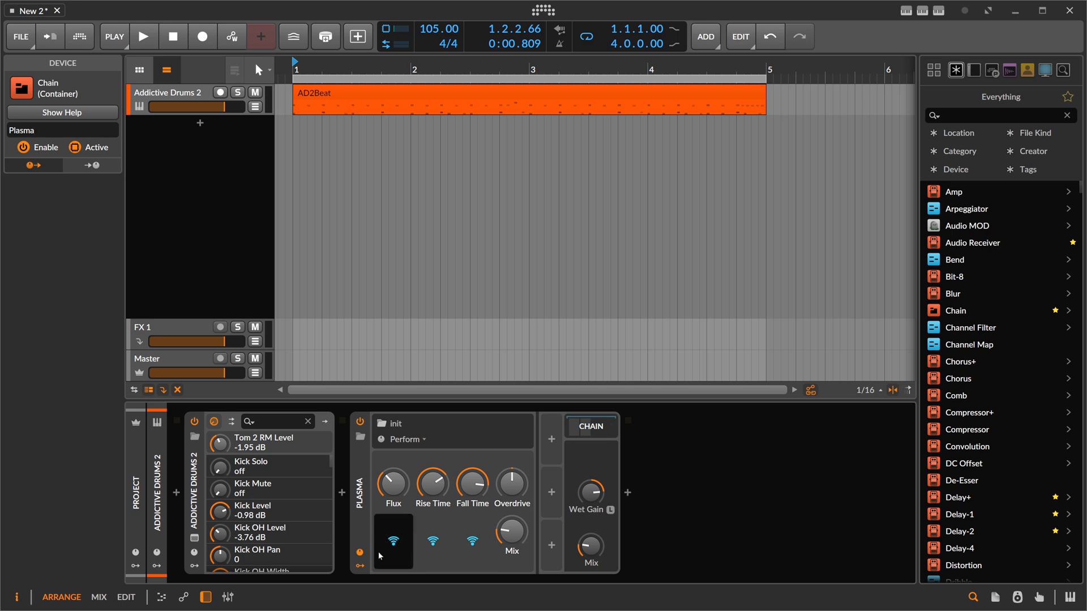
click(361, 566)
Step: Reset the Plasma chain's Wet Gain to its default, set Mix to 25 % and lower Flux
double_click(571, 496)
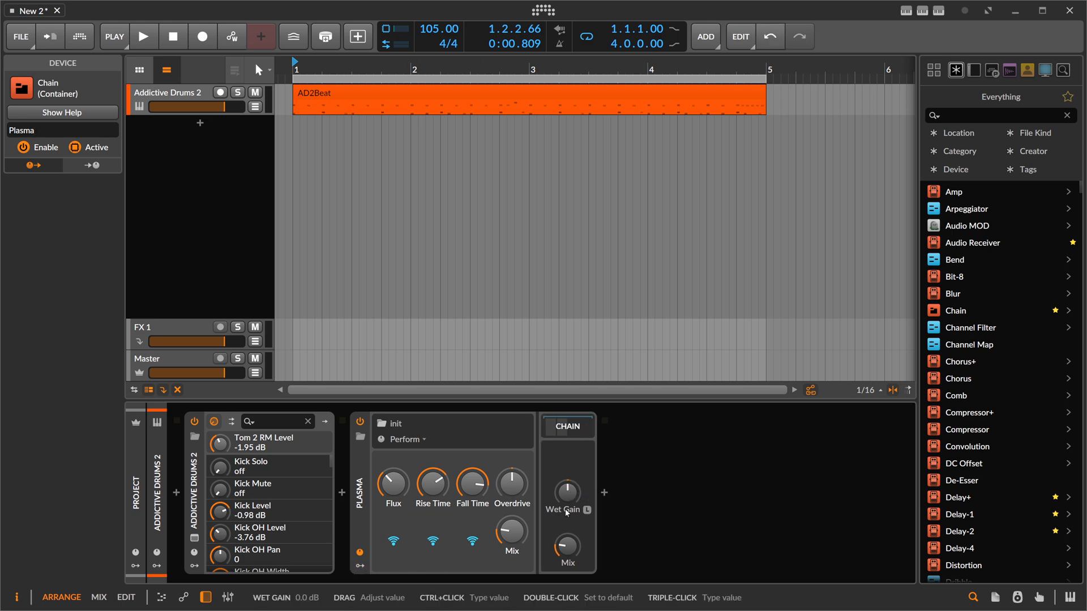
ctrl+click(571, 546)
text(2)
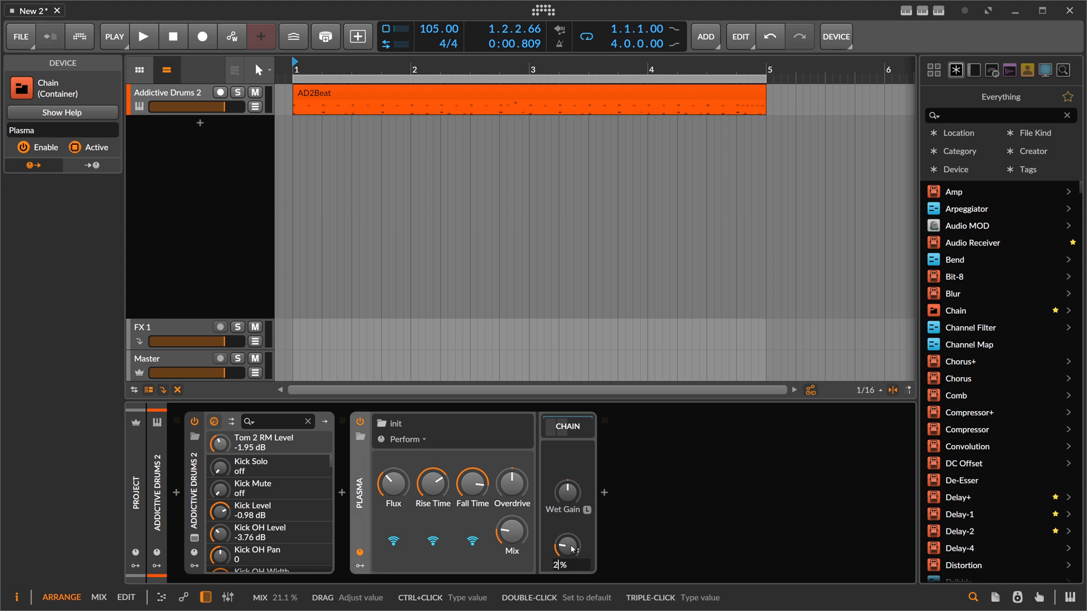
text(5)
key(Return)
drag(395, 482, 395, 496)
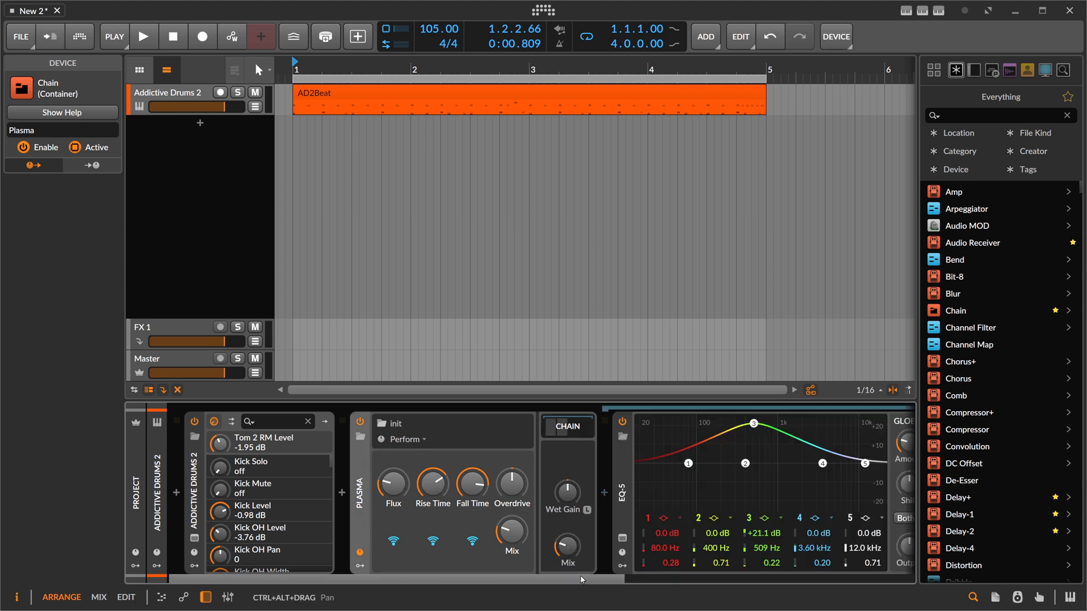
Step: Set EQ-5's band 3 to 500 Hz with +24.0 dB gain
scroll(643, 573, down, 3)
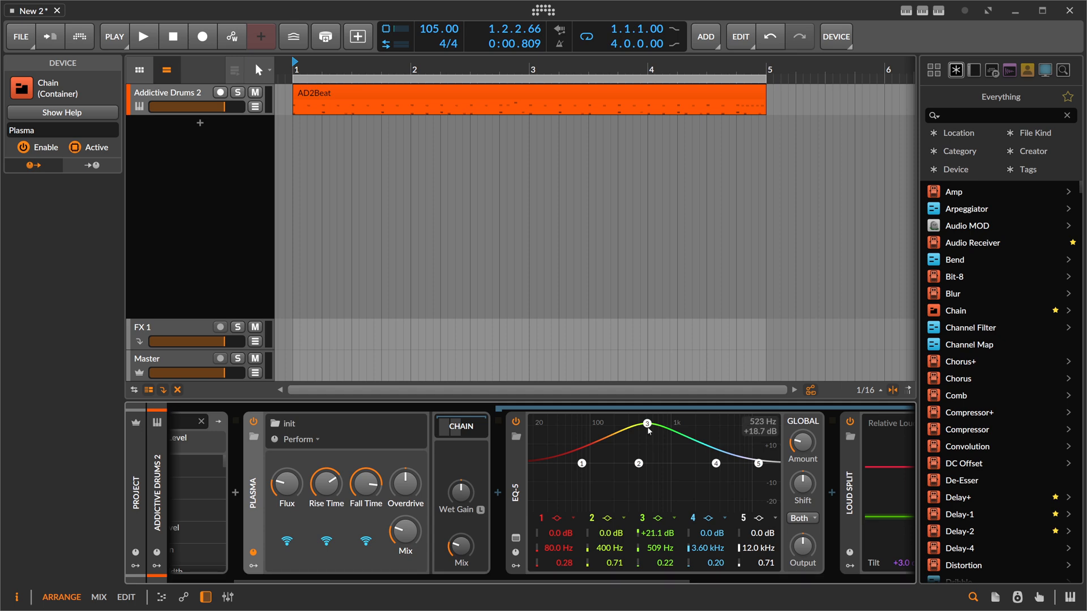
drag(649, 431, 652, 432)
ctrl+click(662, 547)
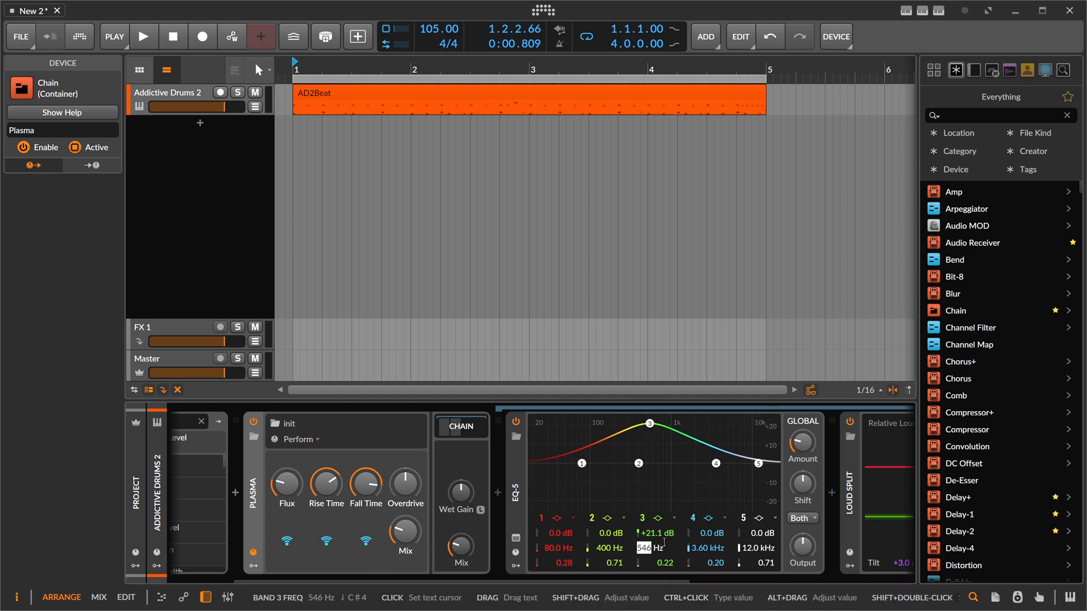
text(500)
key(Return)
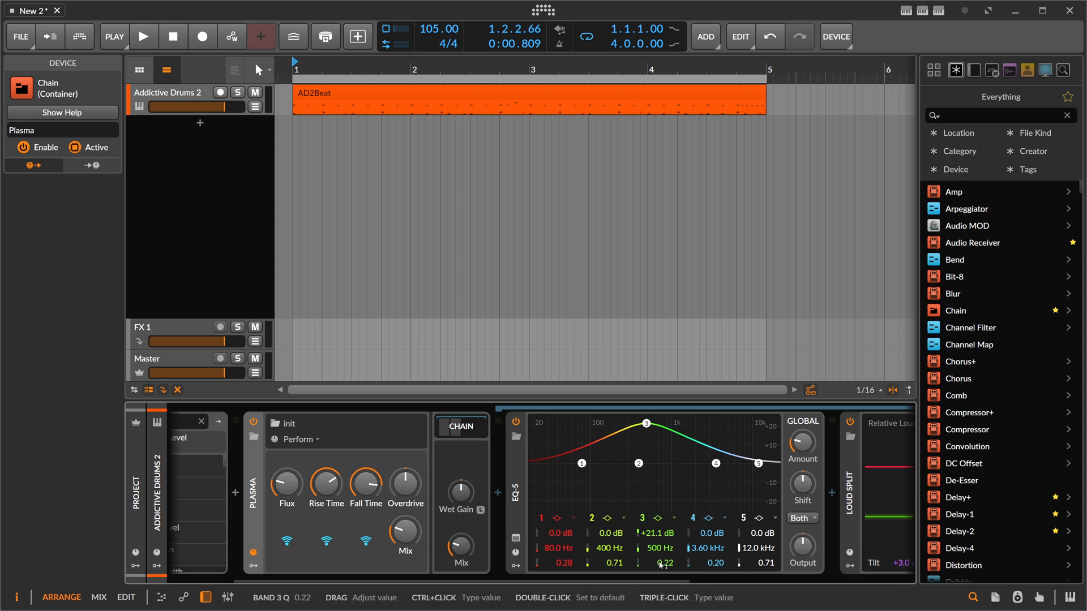
drag(656, 533, 657, 518)
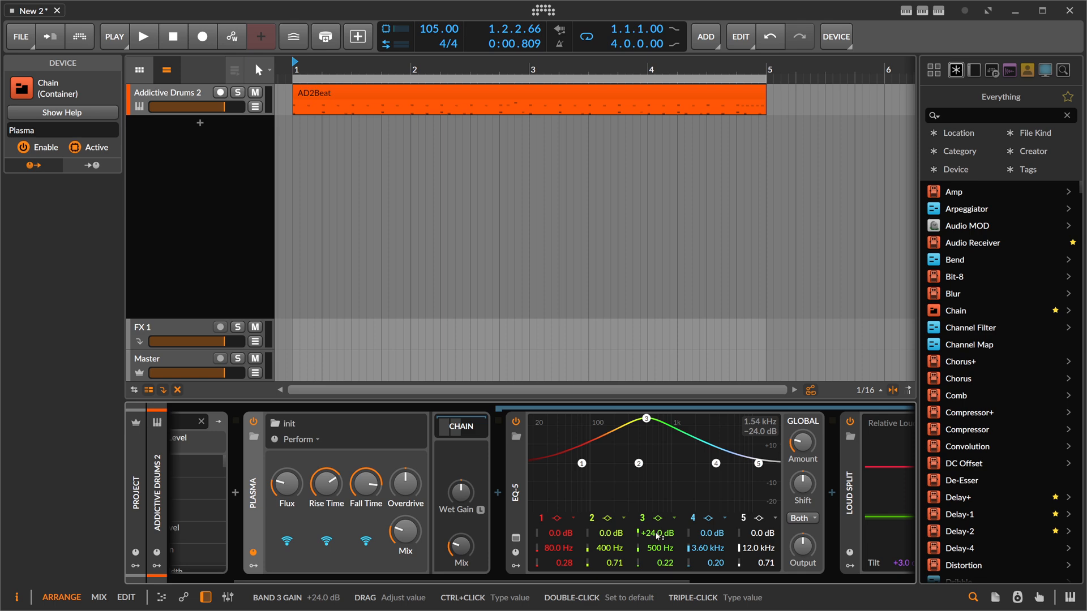
Step: Sweep the Flux control through its range and leave it at a low setting
drag(288, 486, 288, 513)
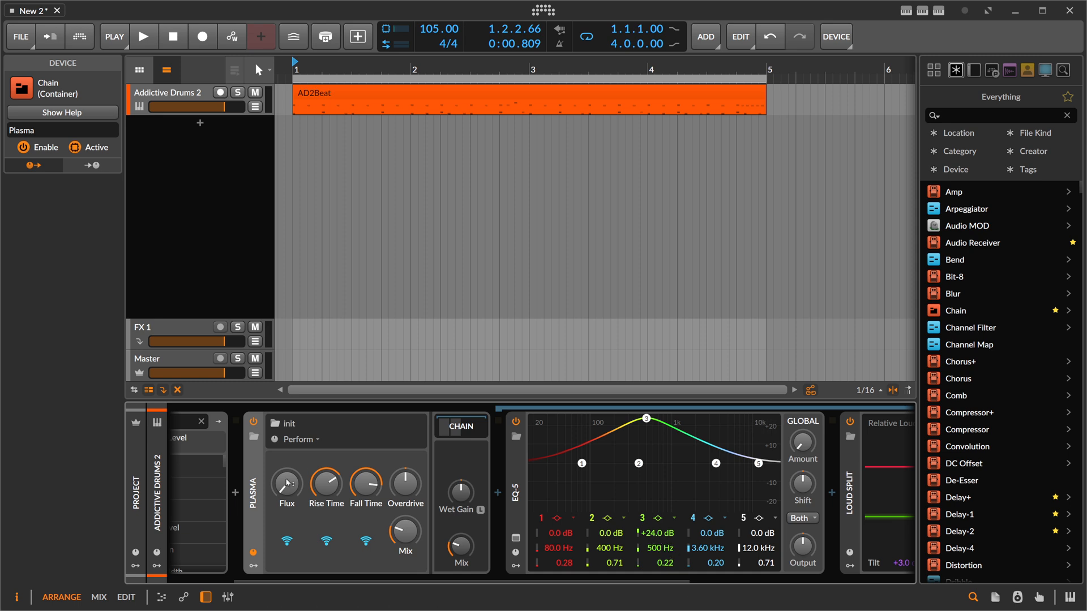
drag(287, 483, 288, 419)
drag(287, 484, 287, 491)
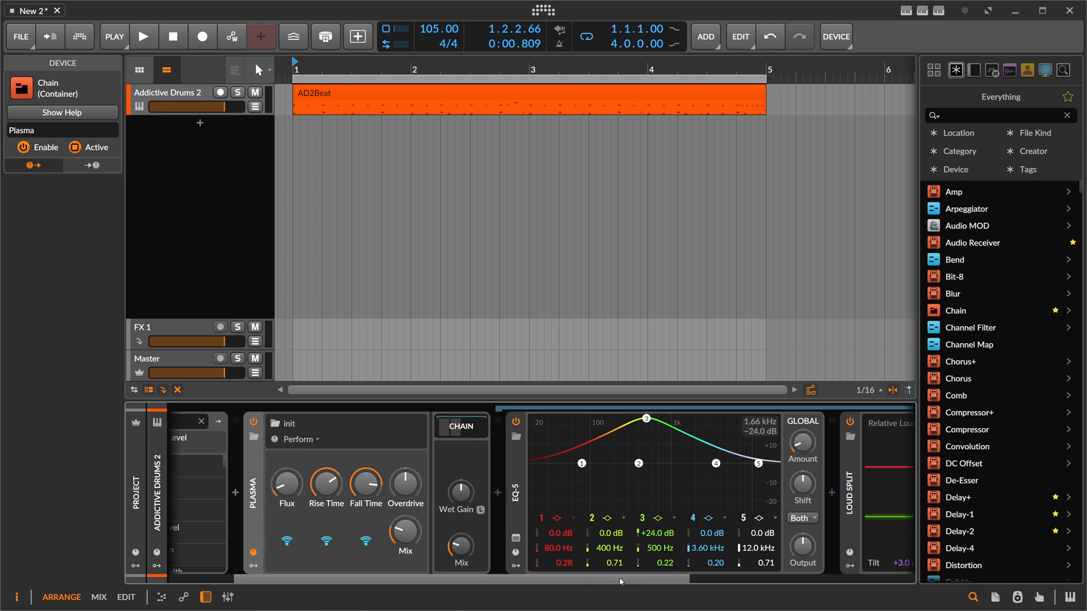
Step: Lower the Plasma chain's Rise Time to about 7.91 and its Fall Time to about 52.67
drag(620, 577, 413, 571)
drag(433, 484, 433, 495)
drag(472, 485, 473, 488)
Step: Inspect the chain nested in Loud Split's Loud band and the transfer curve of its Filter+ device
drag(514, 579, 879, 569)
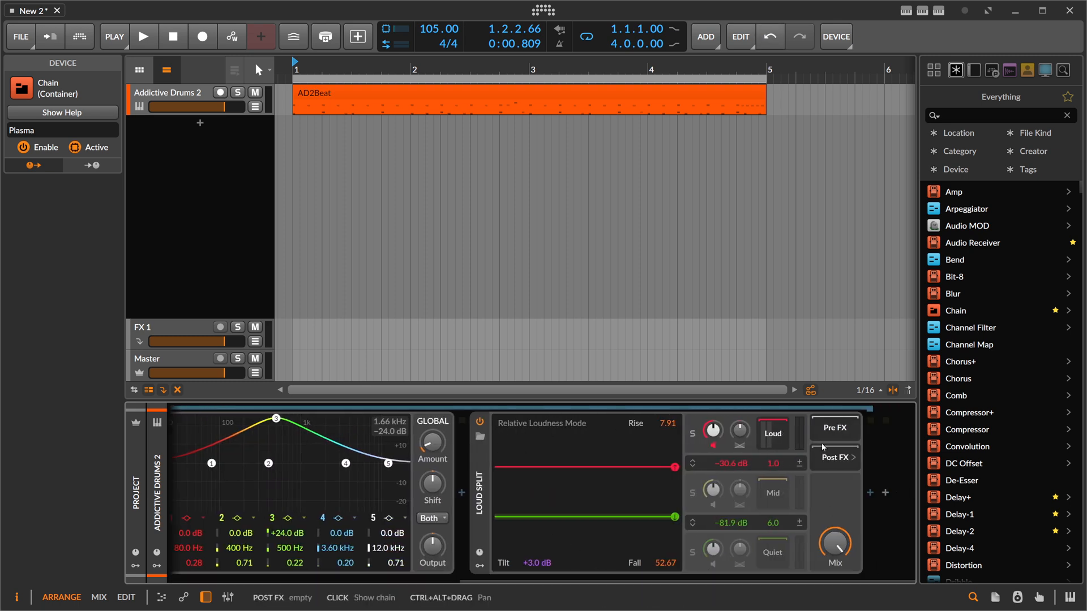
click(777, 434)
drag(623, 572, 766, 581)
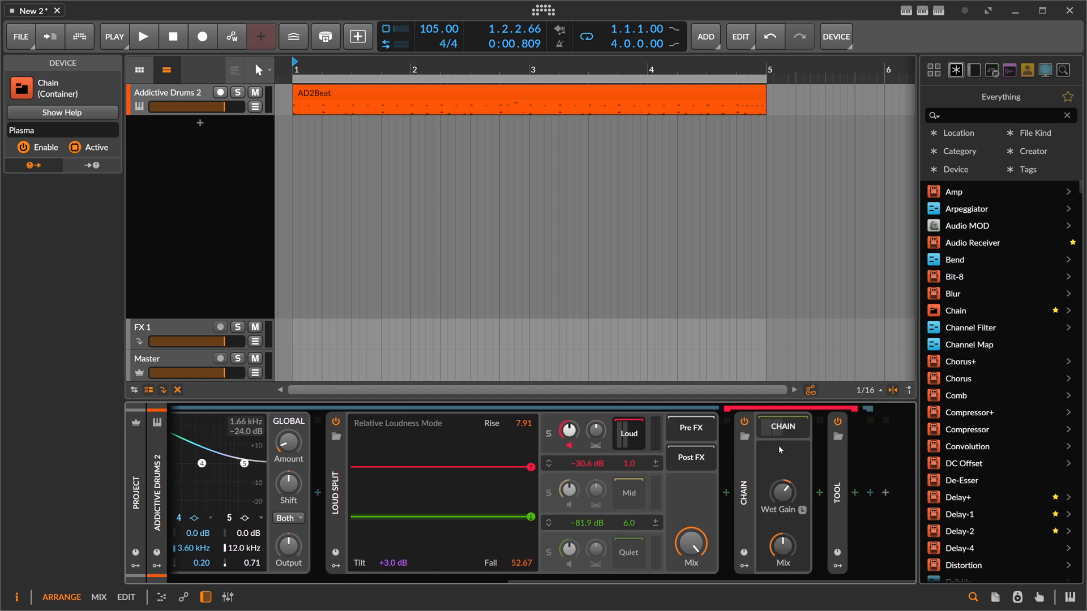
click(783, 429)
drag(672, 581, 778, 579)
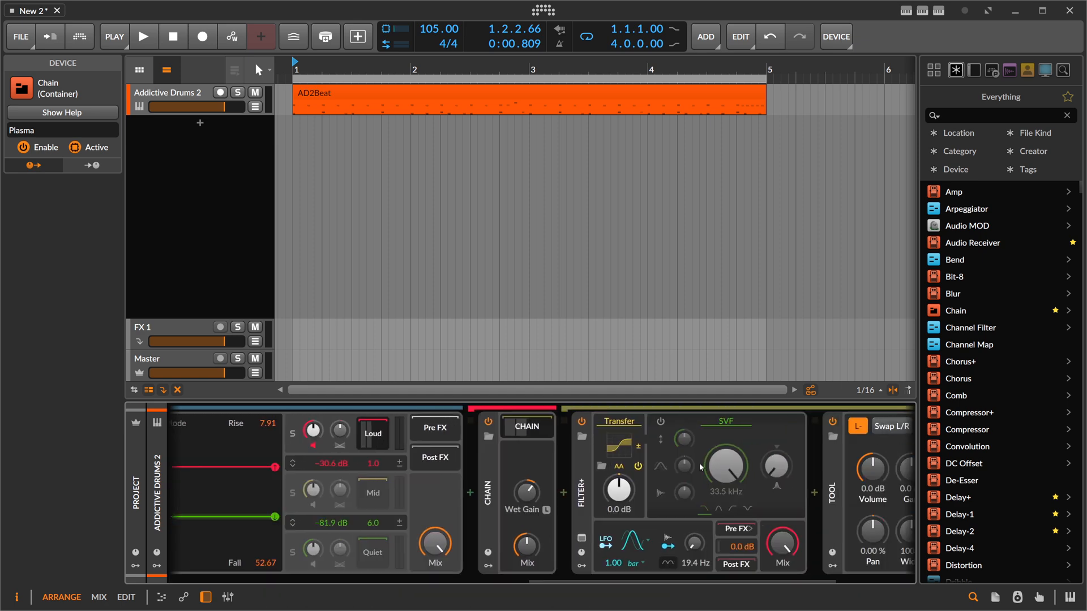
click(619, 445)
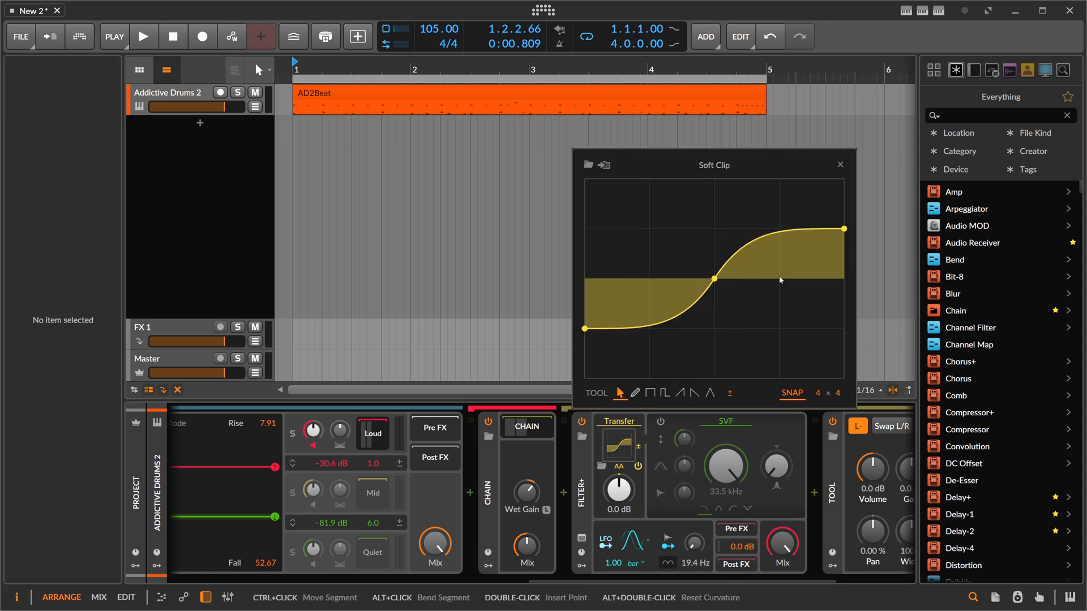
click(840, 166)
click(536, 432)
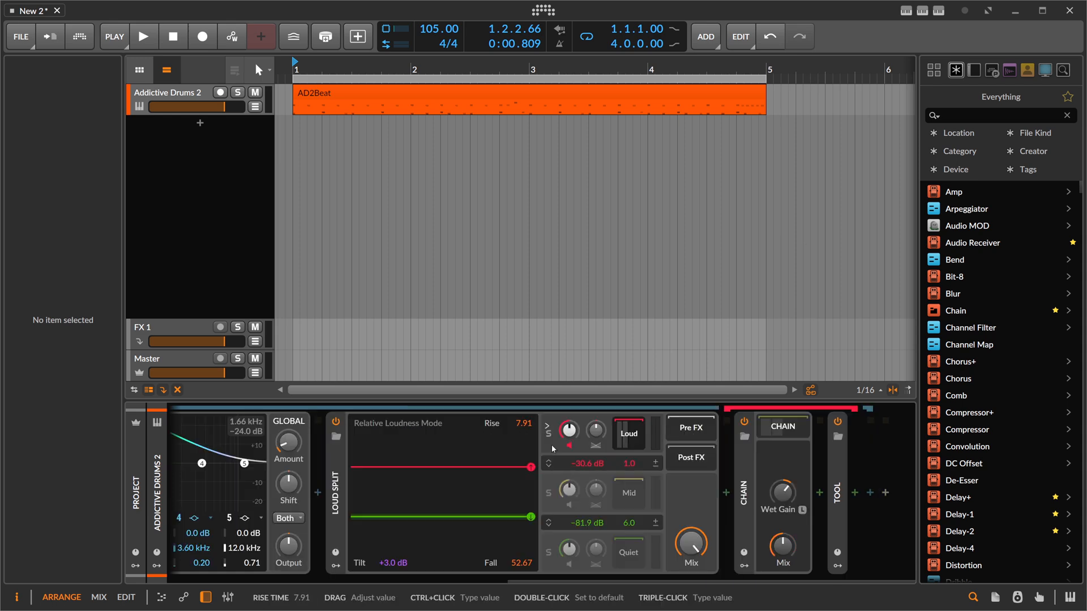
Step: Hide the Plasma chain's nested devices and compare its controls with the original Plasma plugin shown in the browser
drag(611, 579, 305, 586)
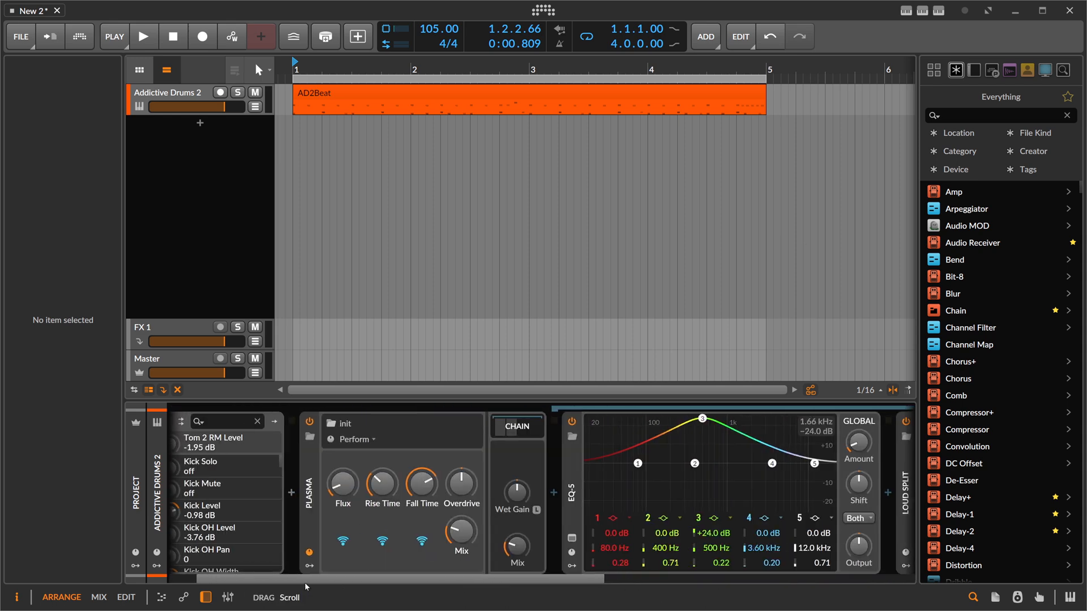
click(508, 430)
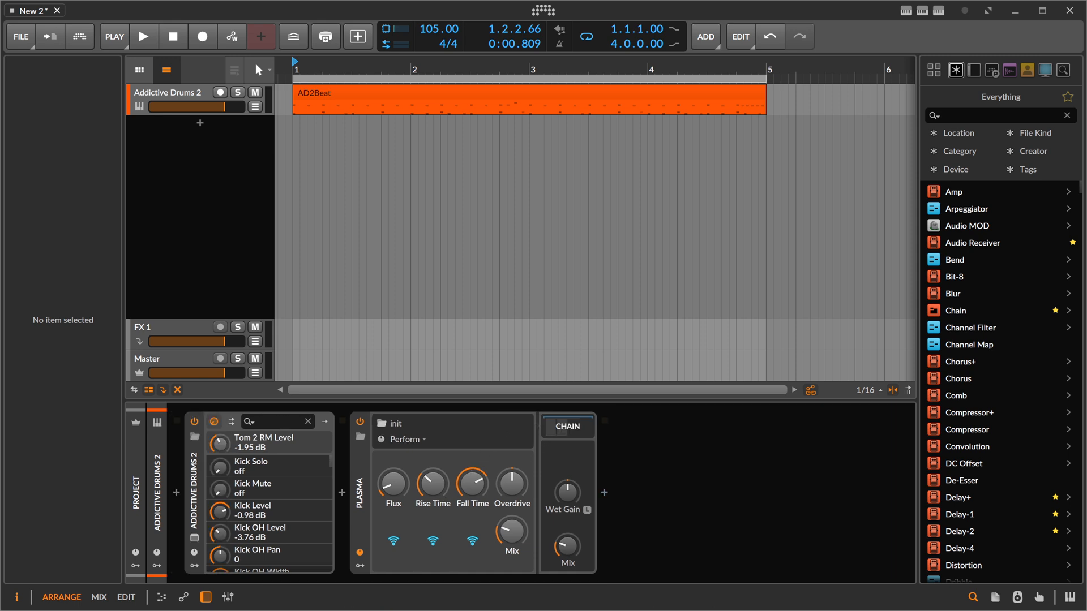
key(alt+Tab)
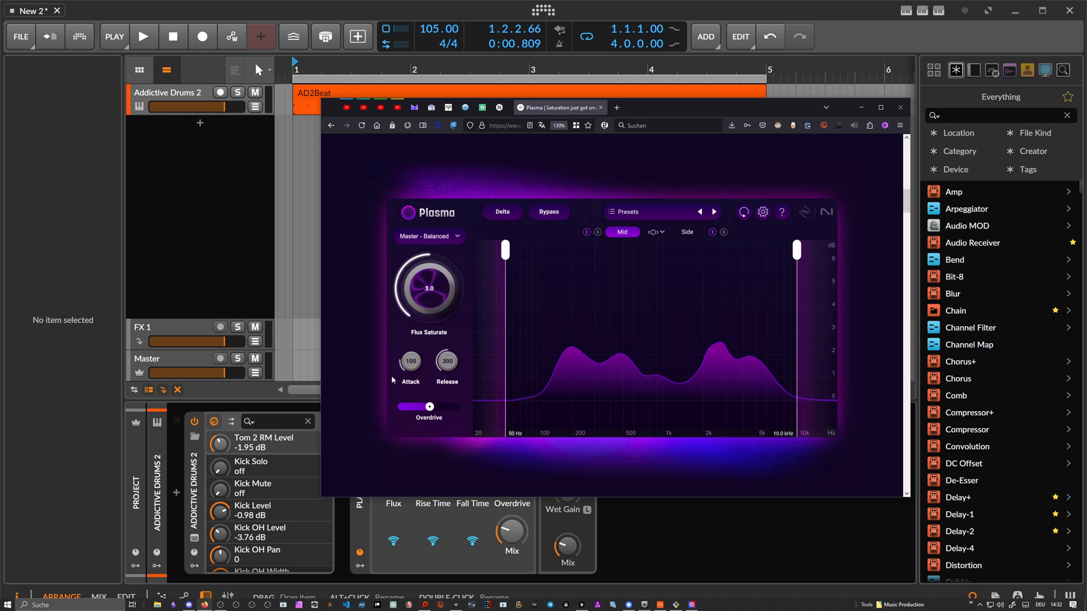
click(243, 287)
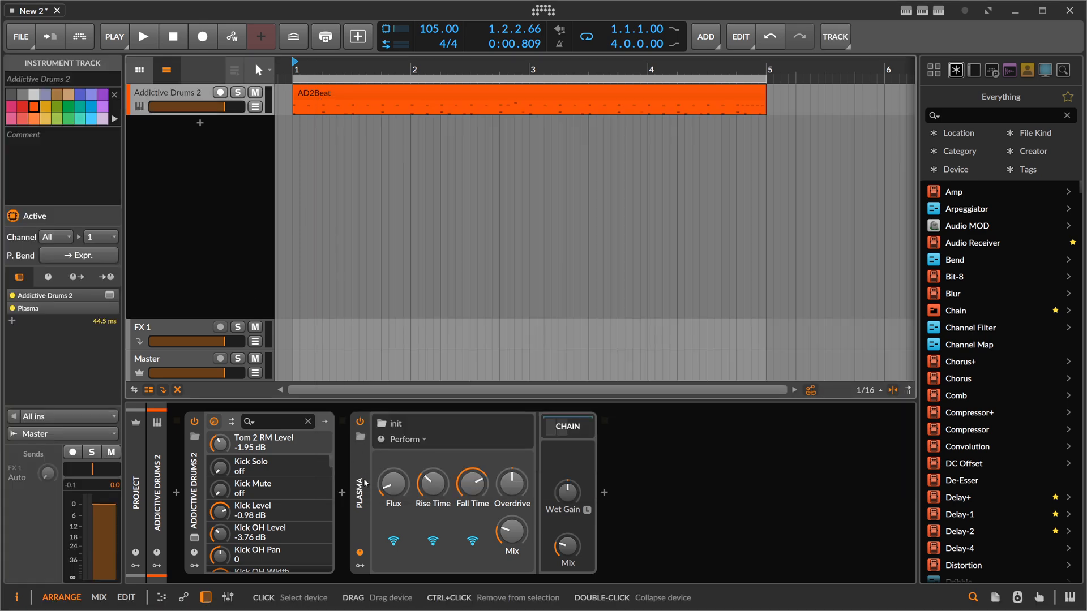